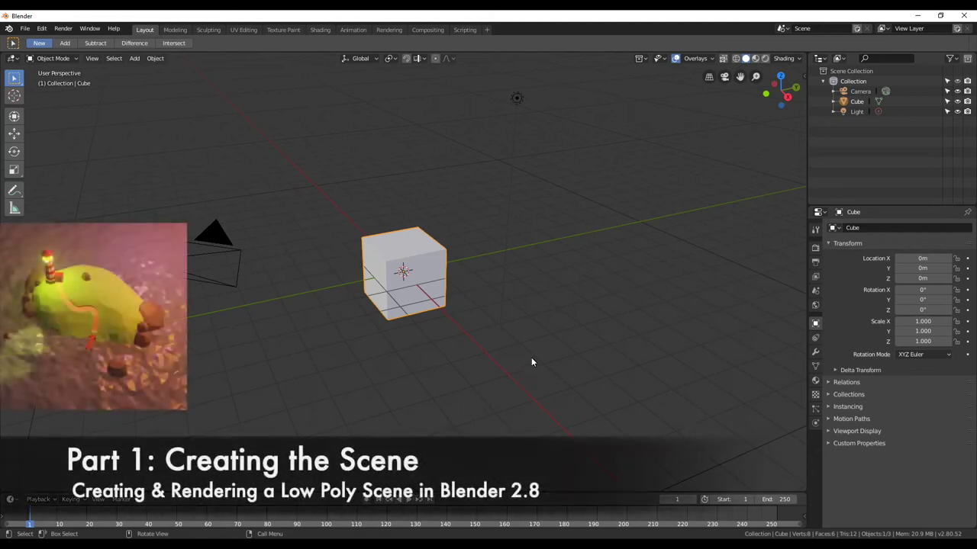
Step: Delete the default cube from the scene
scroll(524, 370, up, 1)
scroll(374, 353, up, 1)
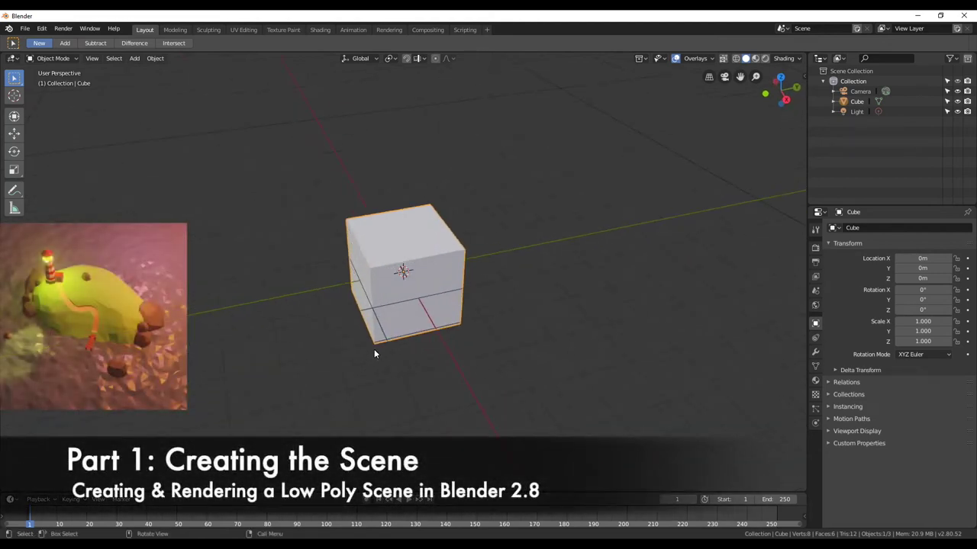
key(x)
click(450, 384)
Step: Add a plane at the origin and set its size to 5 m
key(shift+a)
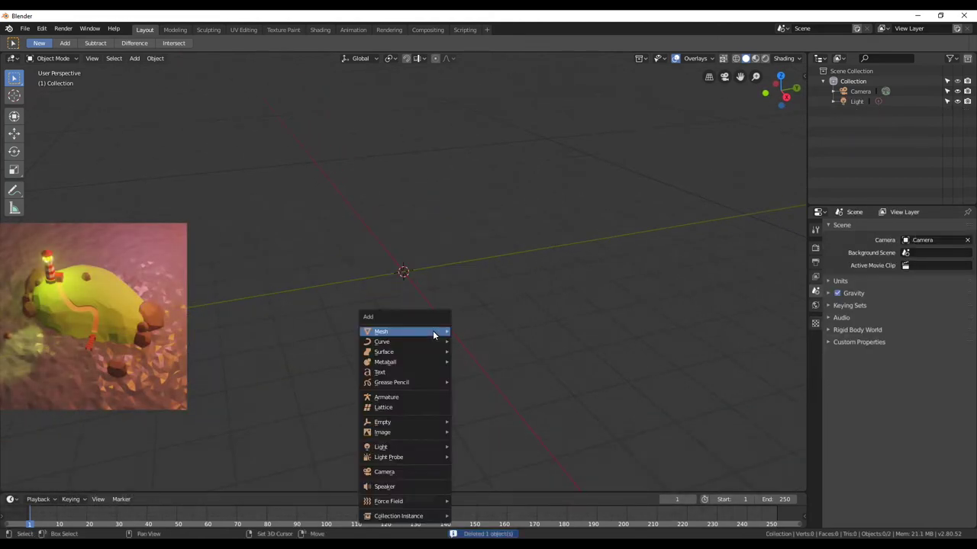
mouse_move(404, 331)
click(500, 332)
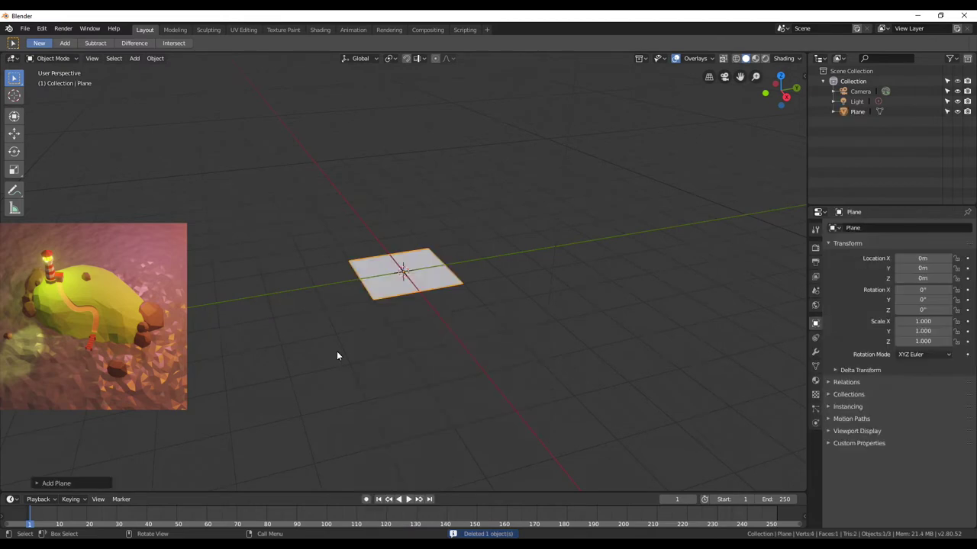
click(40, 483)
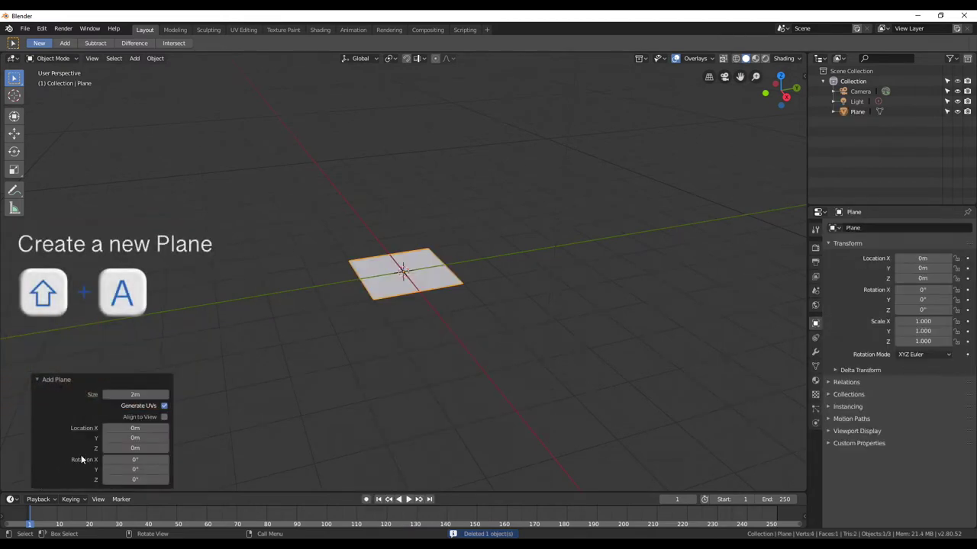
click(142, 398)
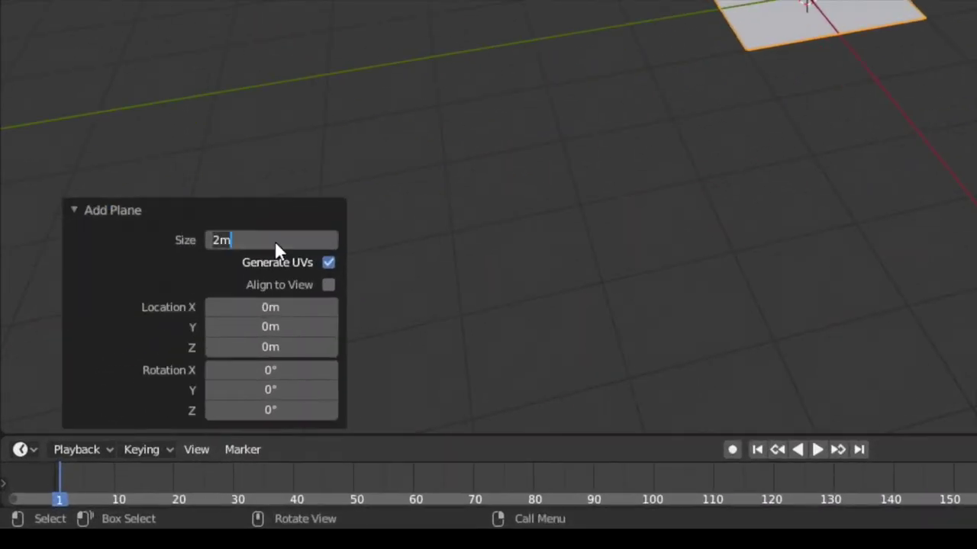
text(5)
key(Return)
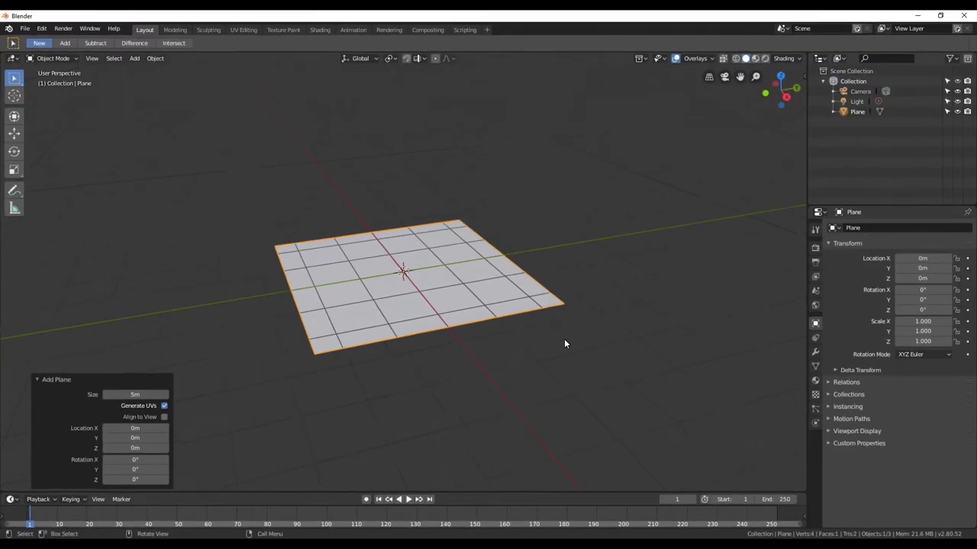
scroll(407, 338, up, 1)
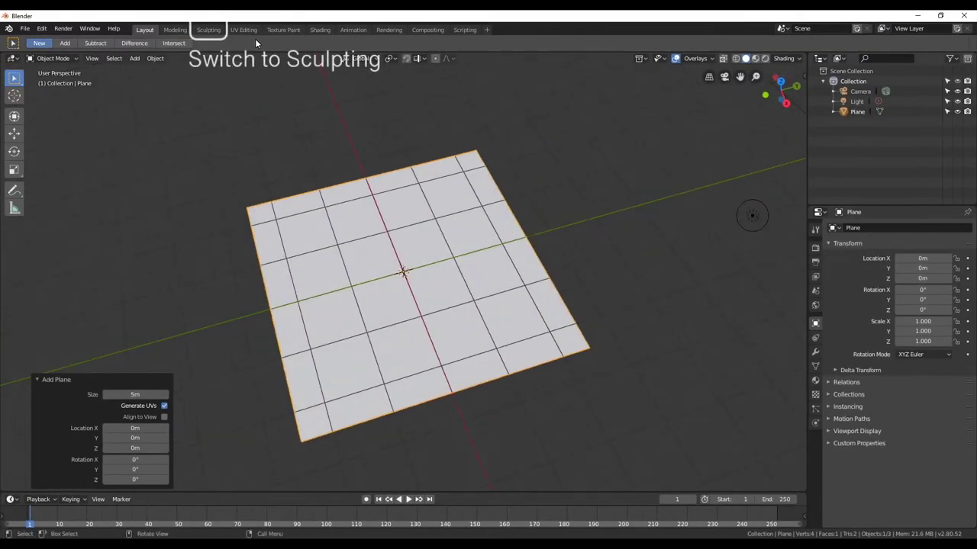
Step: Switch to Sculpting and enable Dyntopo with a 5 px detail size
click(208, 29)
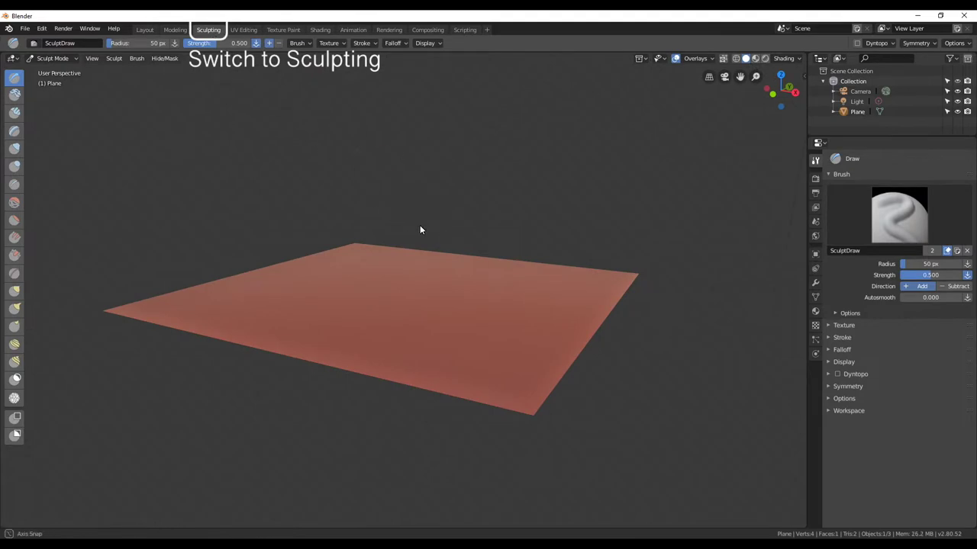
middle_drag(420, 222, 429, 283)
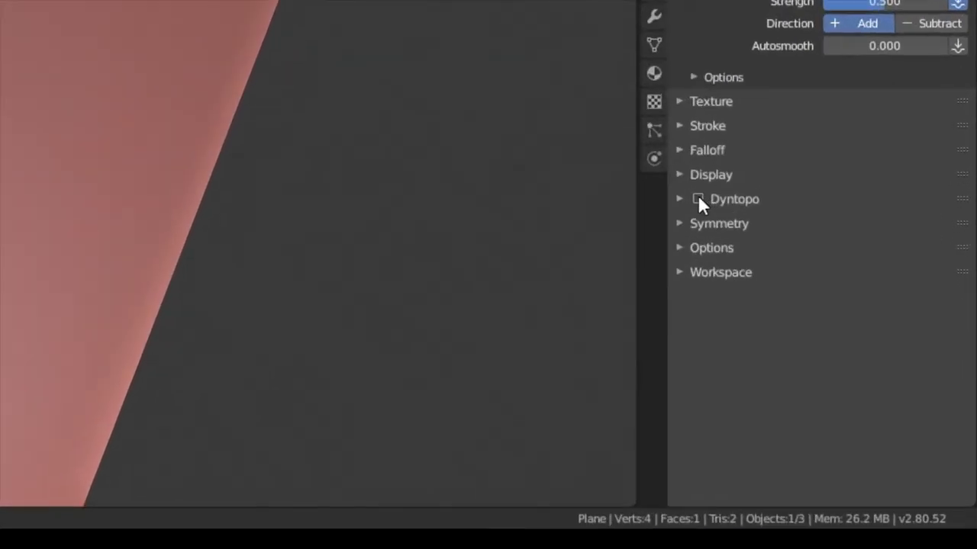
click(687, 205)
click(698, 199)
double_click(898, 251)
text(5)
key(Return)
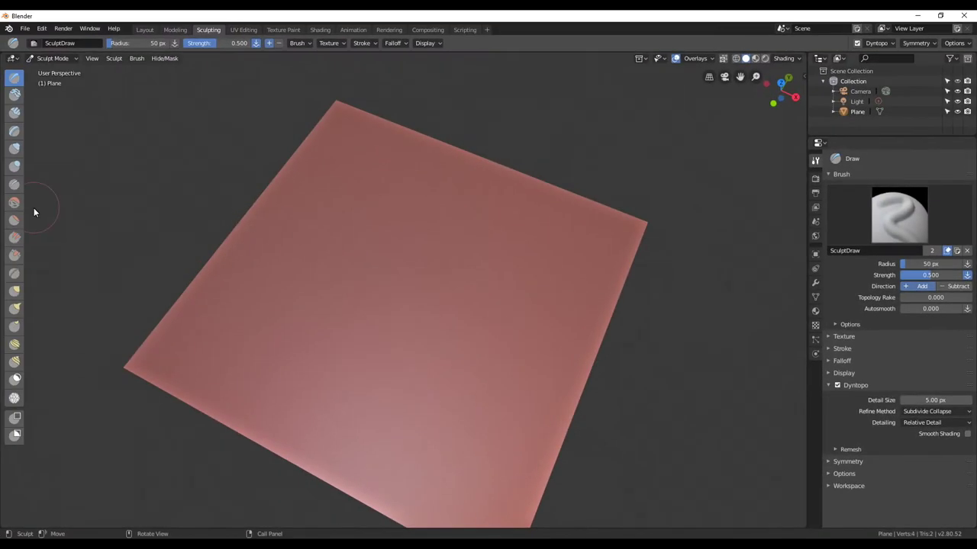
Step: Select the Inflate/Deflate brush with a 100 px radius
click(15, 148)
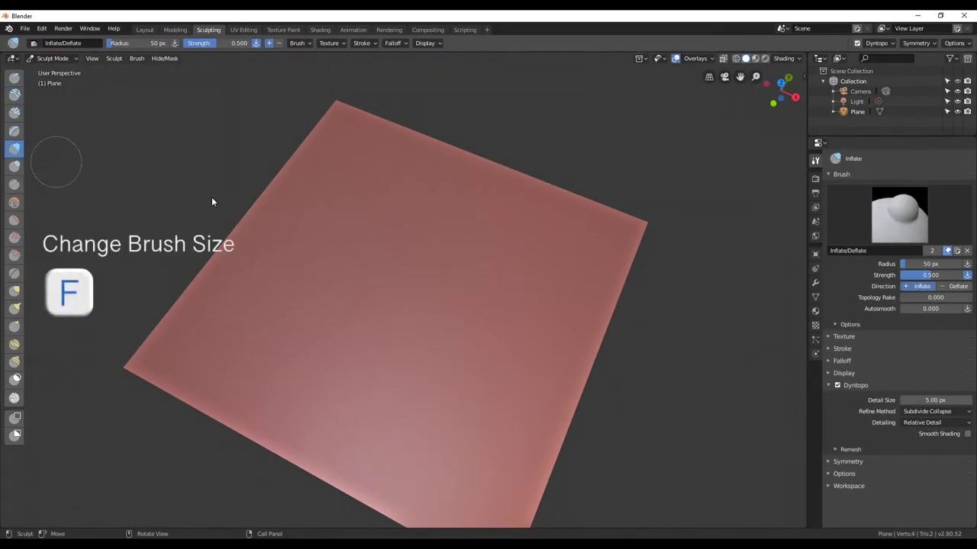
key(f)
click(381, 300)
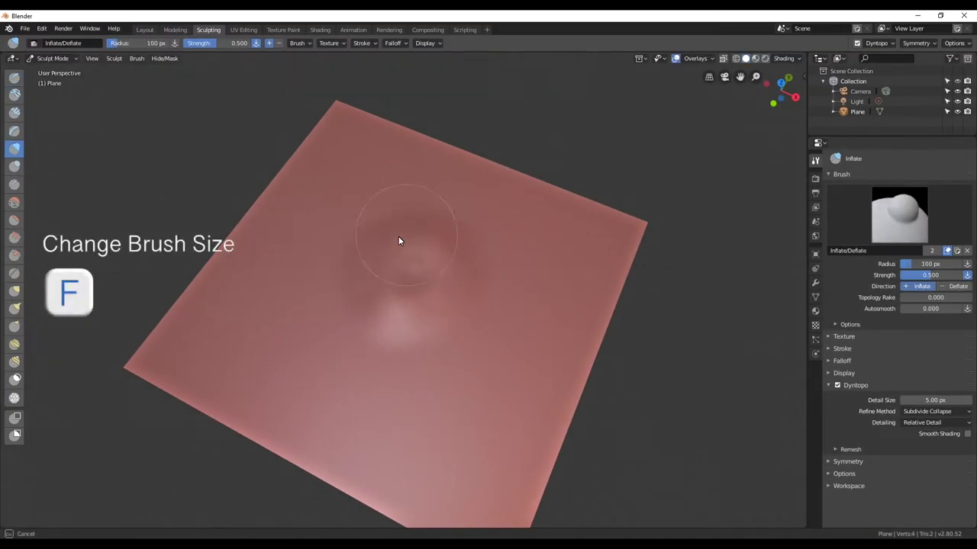
mouse_move(708, 377)
middle_down()
mouse_move(603, 323)
mouse_move(634, 329)
middle_up()
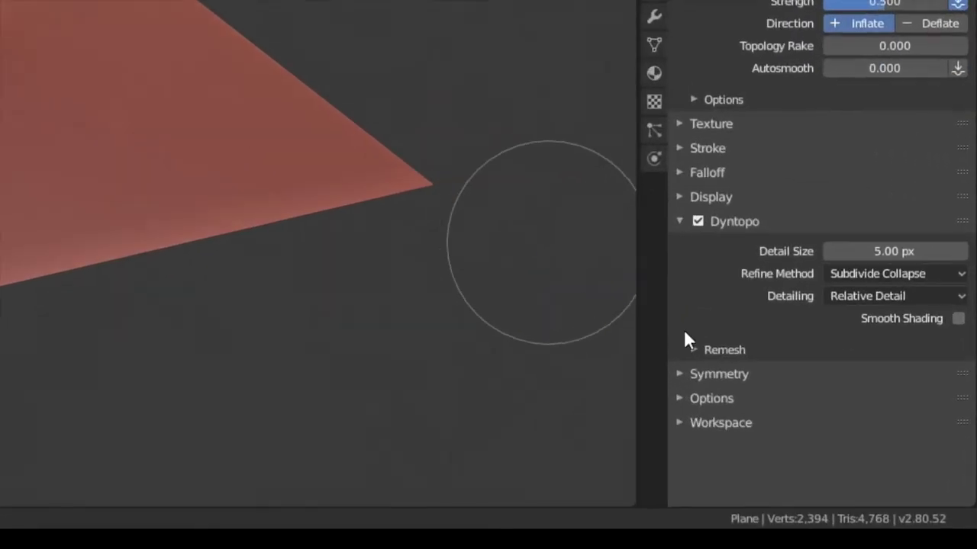
Step: Turn off X mirroring, set falloff to Constant, and inflate a dome in the centre
click(687, 375)
click(855, 404)
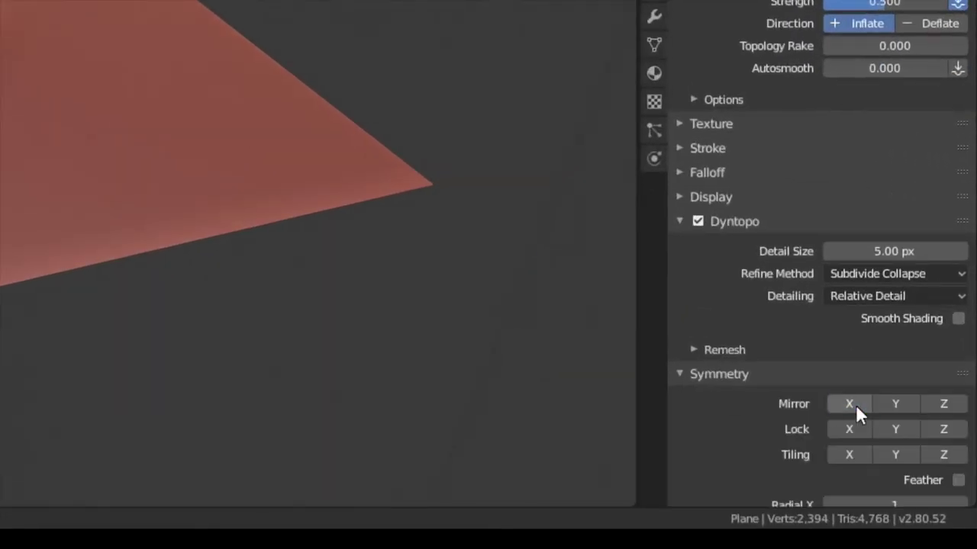
middle_drag(398, 316, 406, 360)
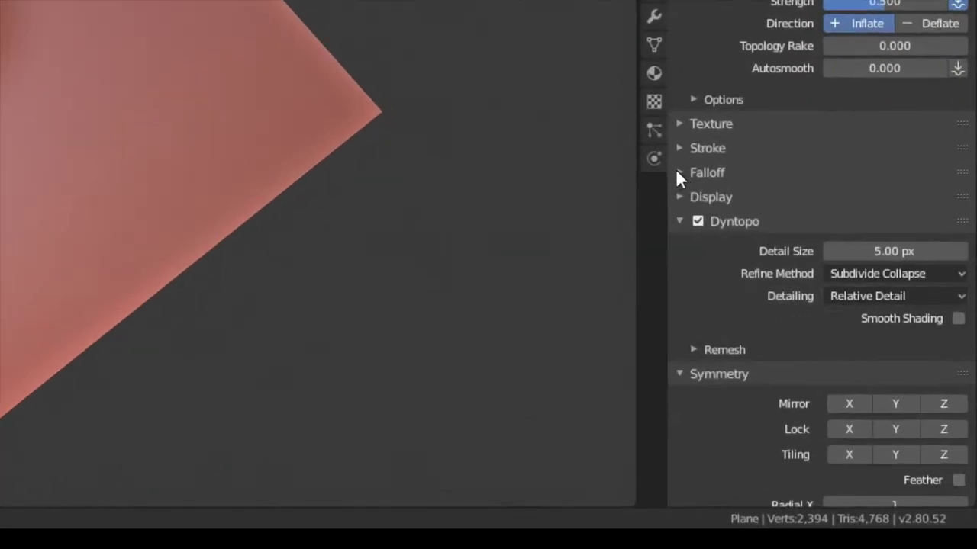
click(828, 363)
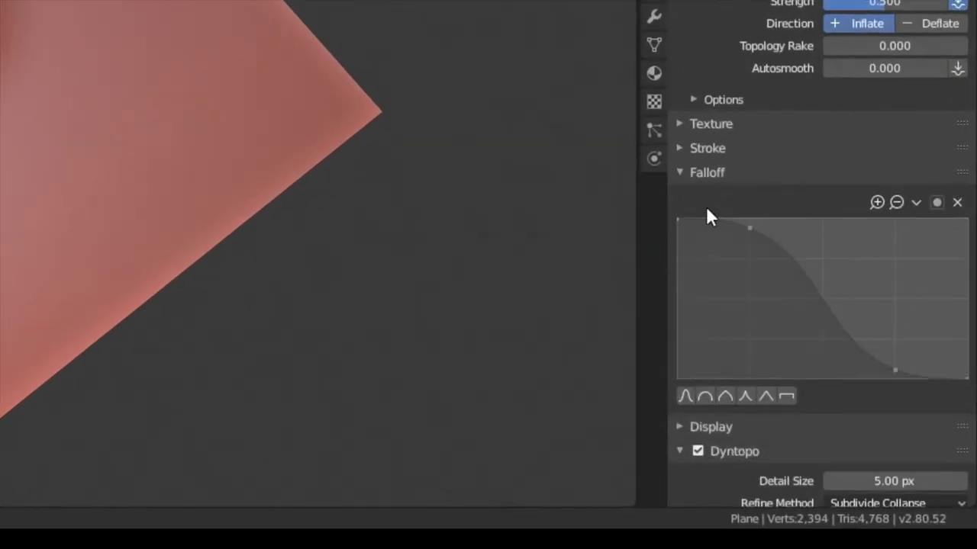
click(779, 397)
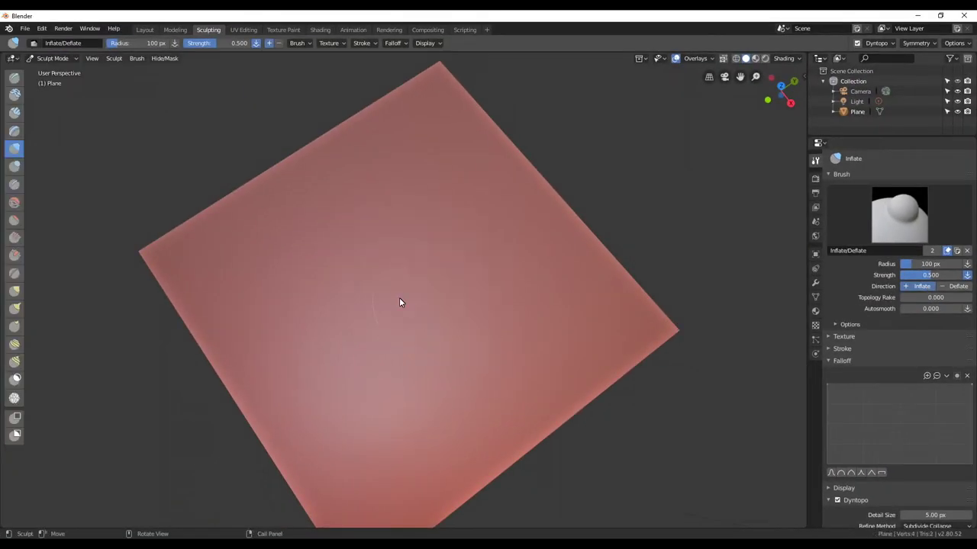
mouse_move(467, 293)
shift+mouse_down()
mouse_move(376, 291)
mouse_move(492, 274)
mouse_move(485, 347)
mouse_move(537, 304)
shift+mouse_up()
Step: Shrink the brush to 55 px and smooth the dome's fold and top
key(f)
click(423, 241)
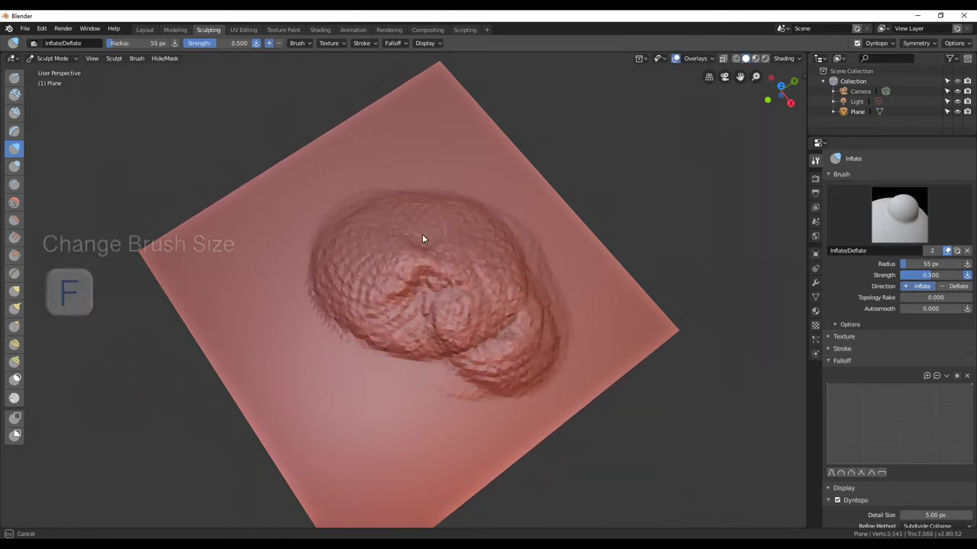
shift+drag(423, 241, 503, 380)
middle_drag(410, 327, 480, 359)
mouse_move(480, 359)
shift+mouse_down()
mouse_move(542, 309)
mouse_move(428, 274)
shift+mouse_up()
Step: Flatten the dome's top and lower side with the Flatten brush, roughening between passes
key(shift+t)
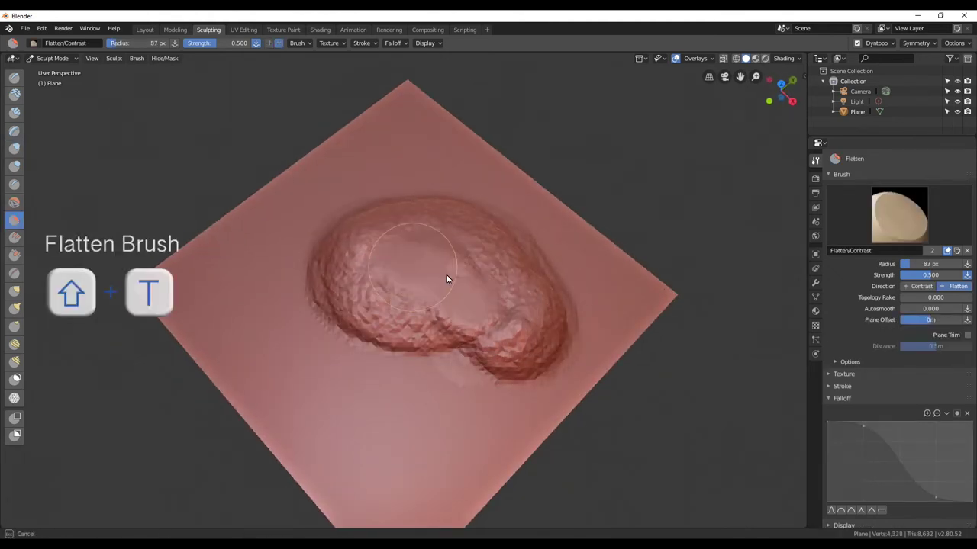
drag(366, 298, 442, 346)
middle_drag(443, 346, 461, 331)
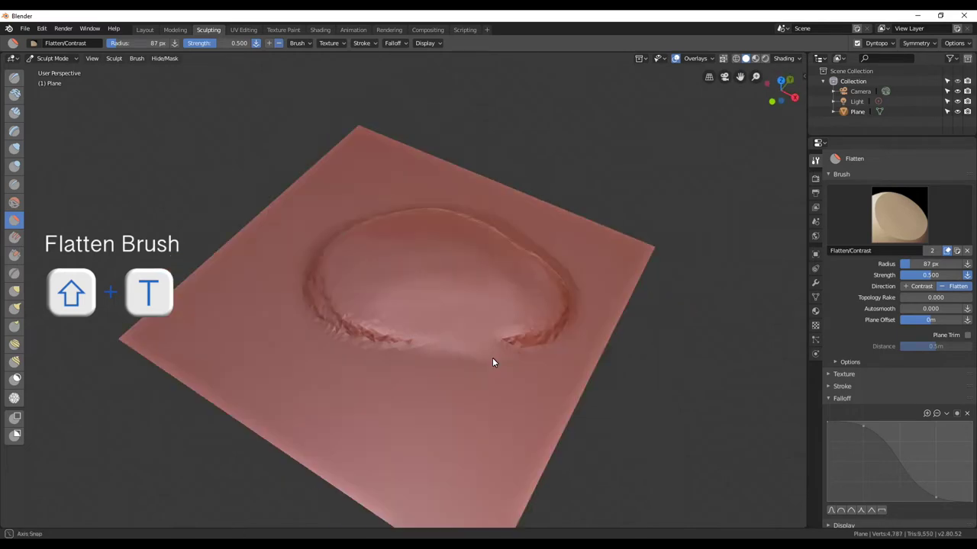
middle_drag(425, 290, 393, 313)
mouse_move(393, 313)
mouse_down()
mouse_move(529, 298)
mouse_move(394, 231)
mouse_up()
mouse_move(394, 231)
middle_down()
mouse_move(93, 286)
mouse_move(473, 290)
middle_up()
key(shift+t)
mouse_move(473, 290)
mouse_down()
mouse_move(470, 281)
mouse_move(498, 376)
mouse_up()
Step: Shrink the brush and build Clay ripples across the plane around the mound
key(f)
mouse_move(498, 375)
middle_down()
mouse_move(452, 319)
mouse_move(331, 327)
mouse_move(190, 252)
middle_up()
click(451, 319)
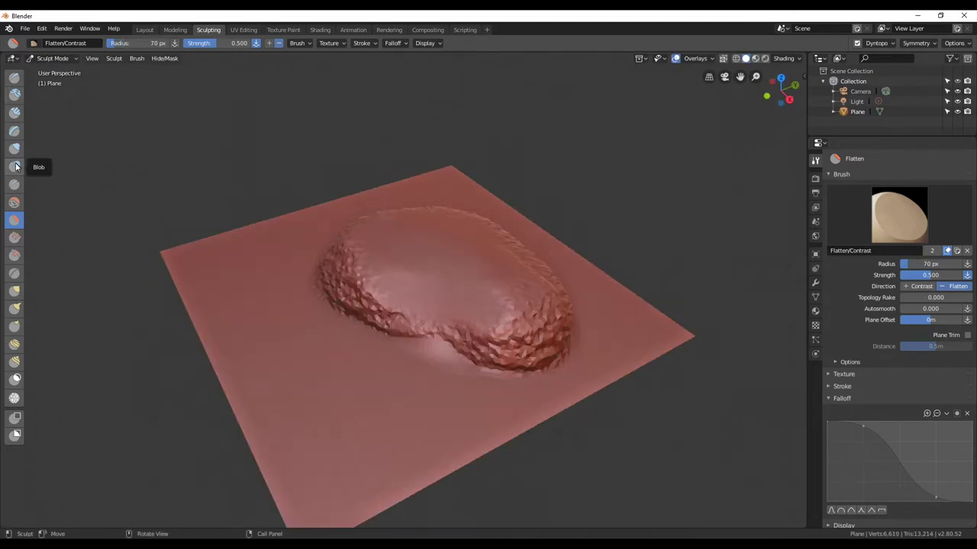
click(14, 94)
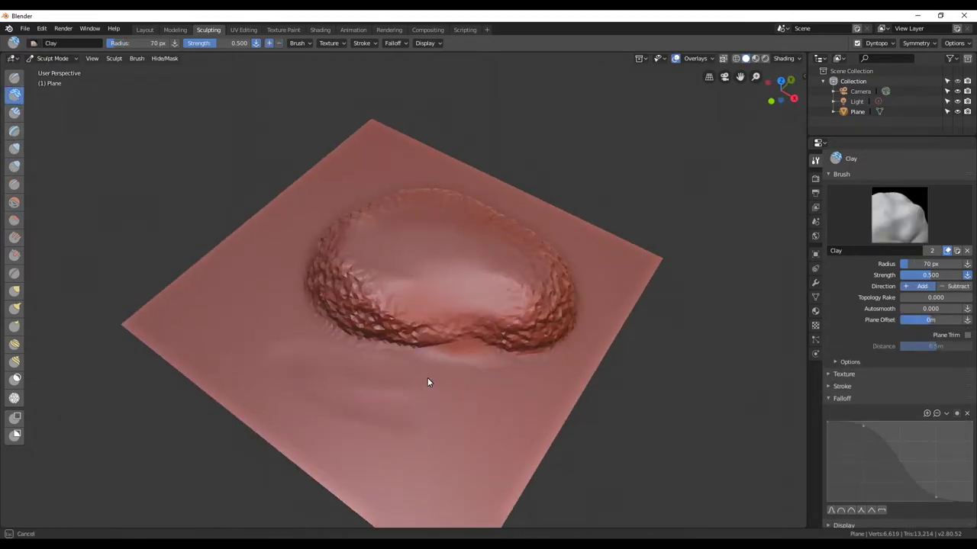
drag(306, 441, 576, 408)
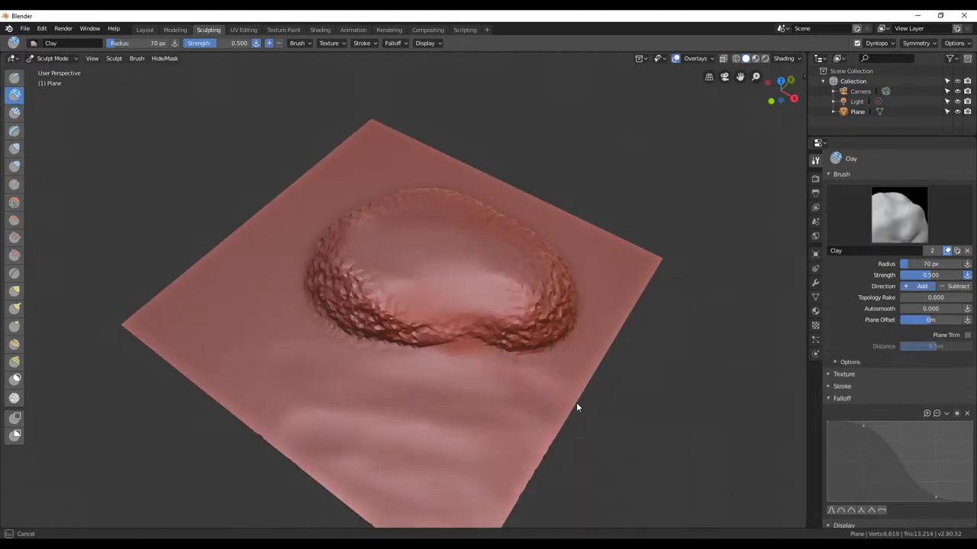
middle_drag(243, 328, 419, 425)
mouse_move(192, 372)
middle_down()
mouse_move(322, 395)
mouse_move(438, 463)
middle_up()
middle_drag(198, 450, 356, 445)
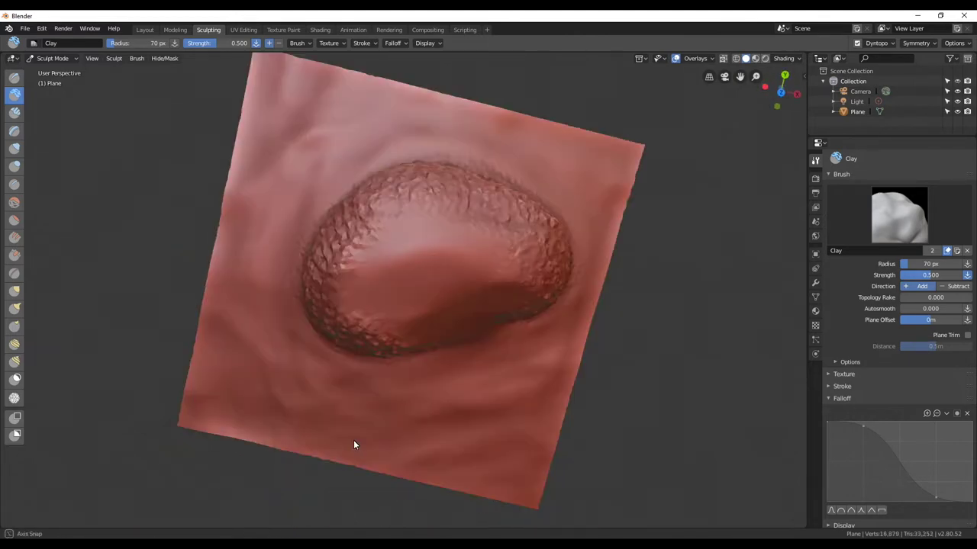
scroll(356, 445, up, 4)
mouse_move(567, 274)
middle_down()
mouse_move(238, 417)
mouse_move(458, 427)
mouse_move(420, 348)
mouse_move(361, 412)
middle_up()
middle_drag(586, 389, 400, 298)
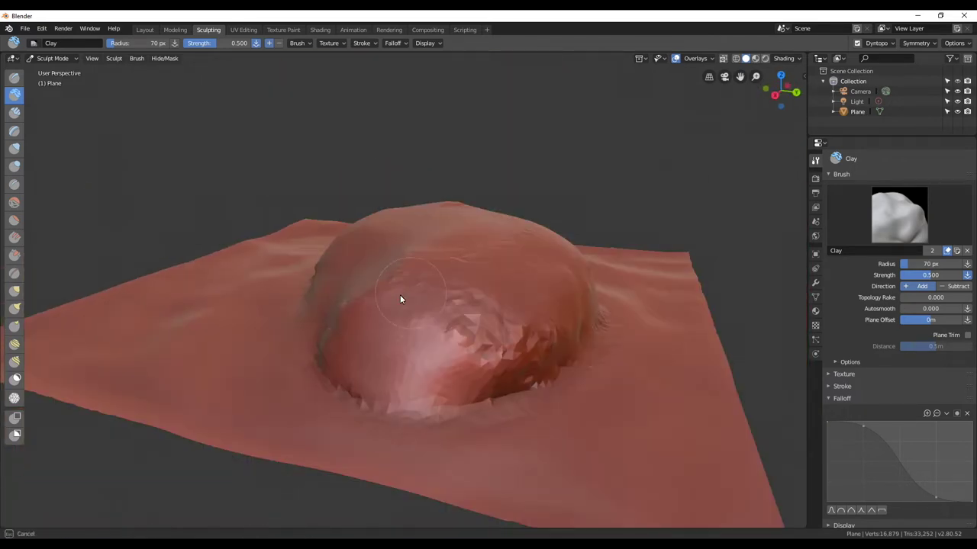
middle_drag(536, 312, 485, 311)
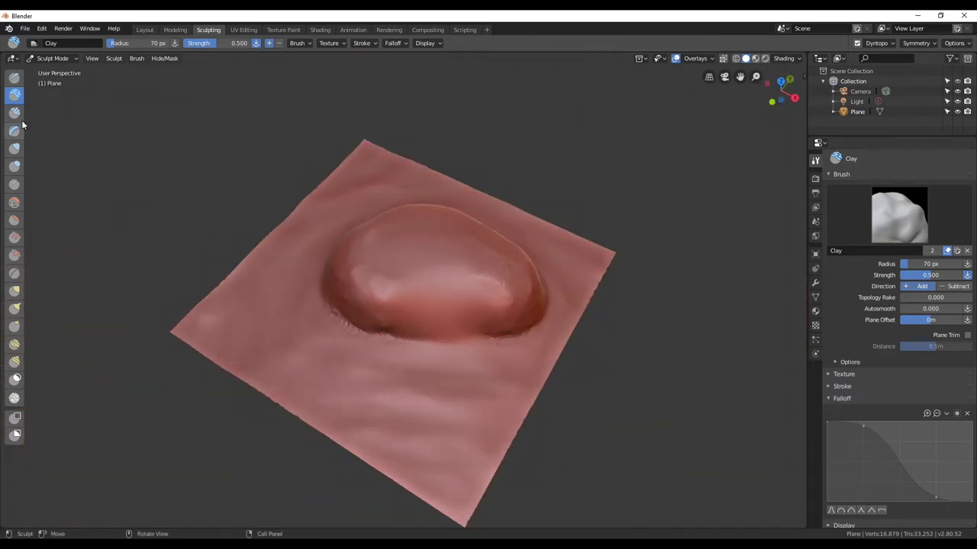
Step: Flatten the mound's top with a 101 px Flatten brush and return to Layout
click(14, 219)
scroll(494, 349, up, 4)
click(465, 294)
mouse_move(462, 299)
mouse_down()
mouse_move(456, 316)
mouse_move(493, 352)
mouse_up()
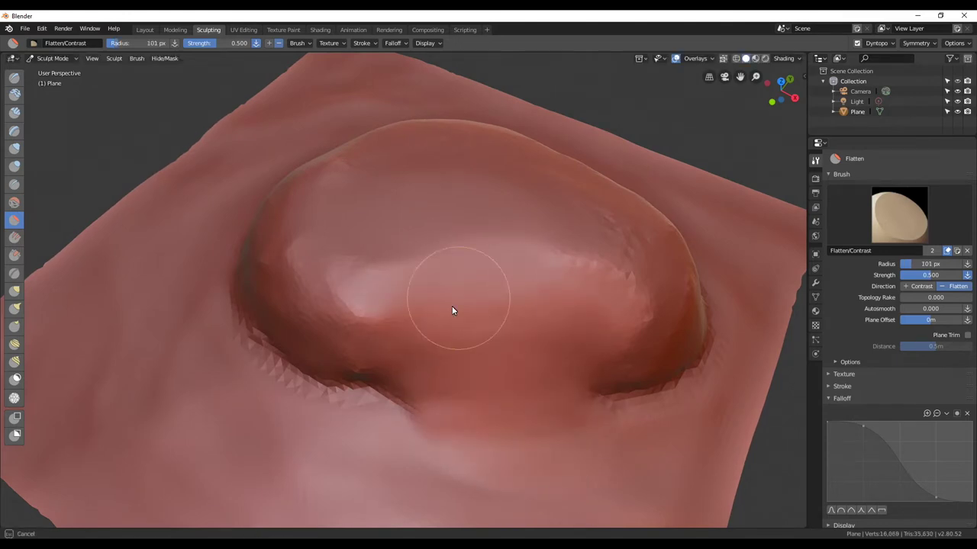
scroll(538, 297, down, 5)
middle_drag(540, 306, 515, 336)
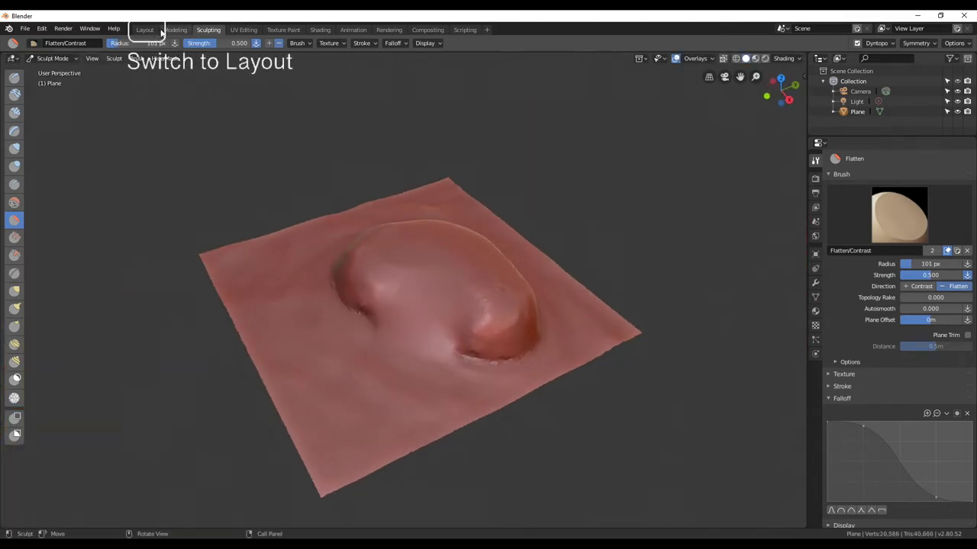
click(161, 30)
Step: Turn on Cavity and Shadow in the viewport shading options
mouse_move(447, 224)
middle_down()
mouse_move(417, 193)
mouse_move(448, 231)
mouse_move(714, 65)
middle_up()
click(786, 58)
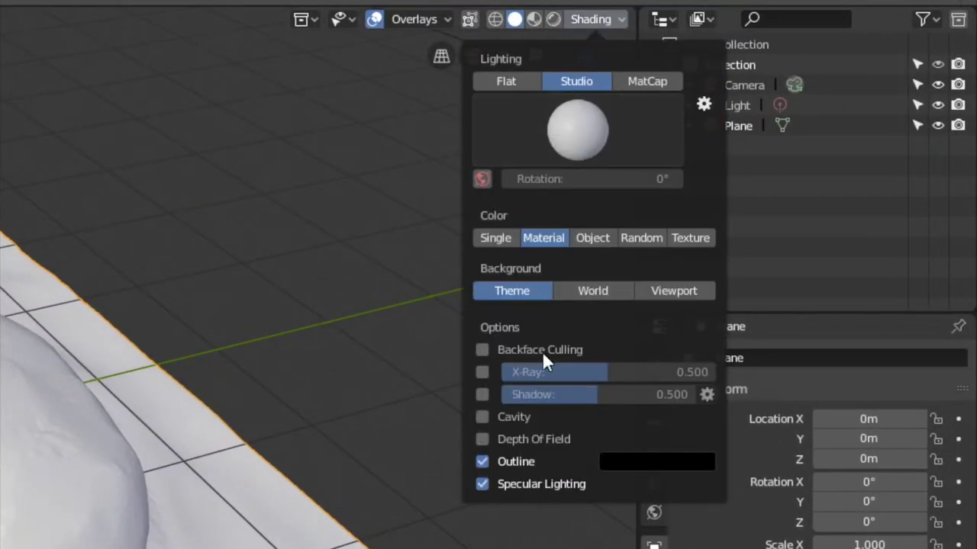
click(482, 416)
click(481, 394)
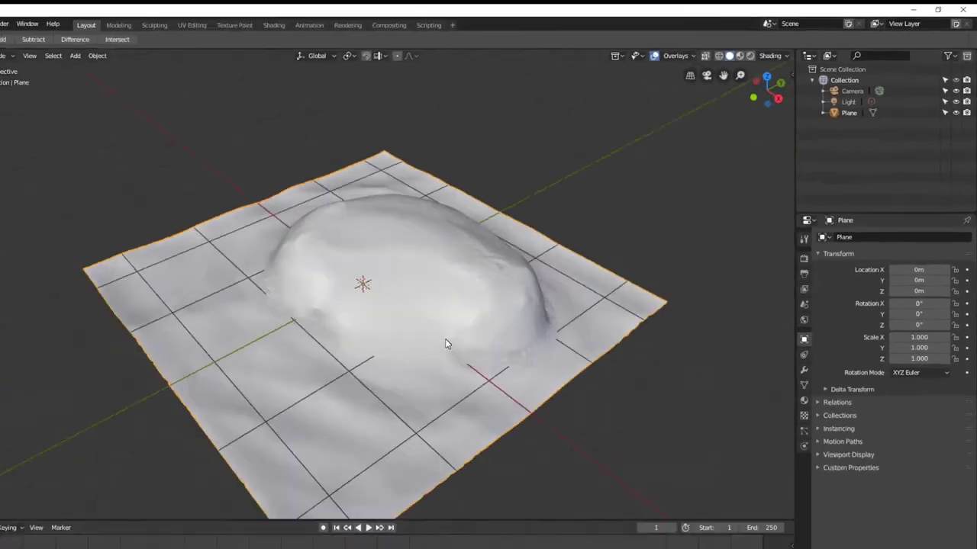
middle_drag(447, 343, 493, 307)
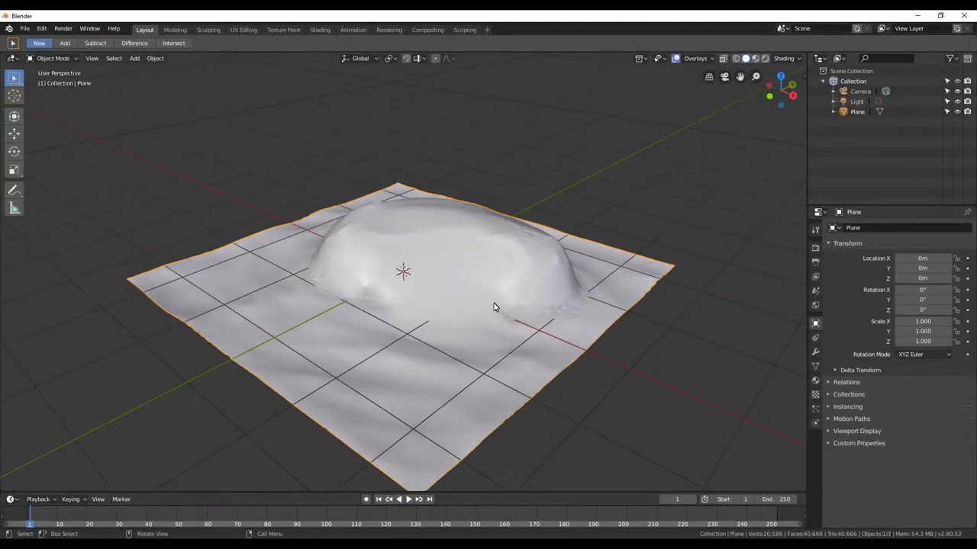
Step: Hide the floor grid and X/Y axis lines, then duplicate the island plane
click(710, 59)
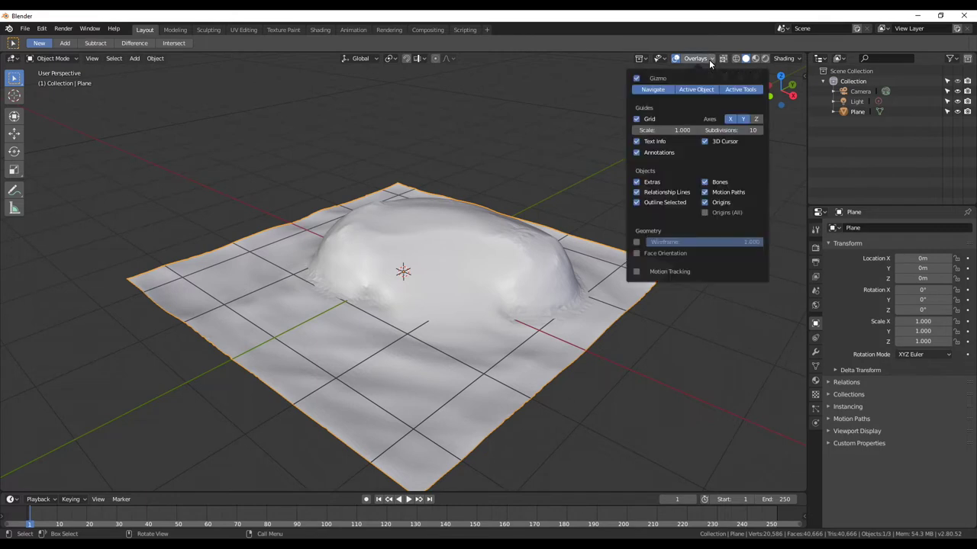
click(636, 118)
click(744, 120)
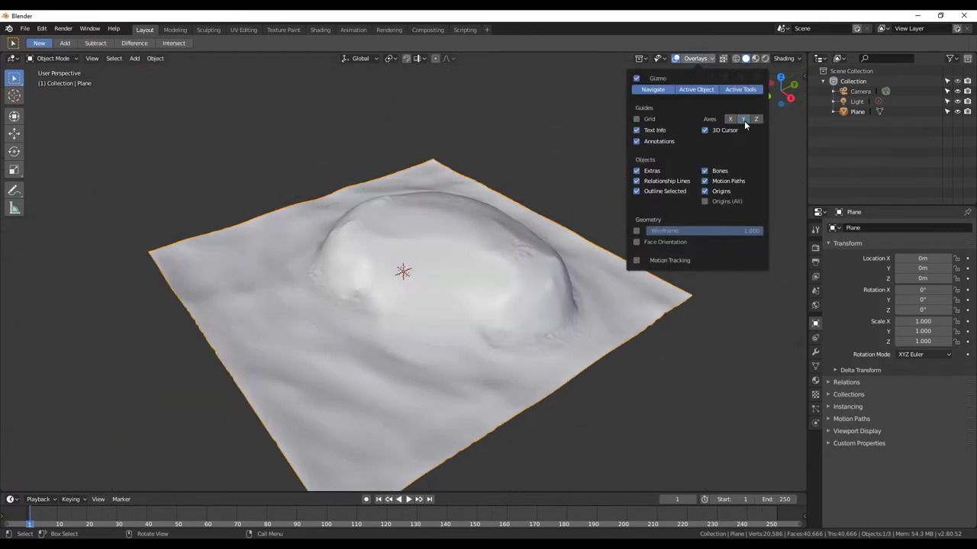
middle_drag(598, 240, 601, 251)
scroll(755, 370, up, 2)
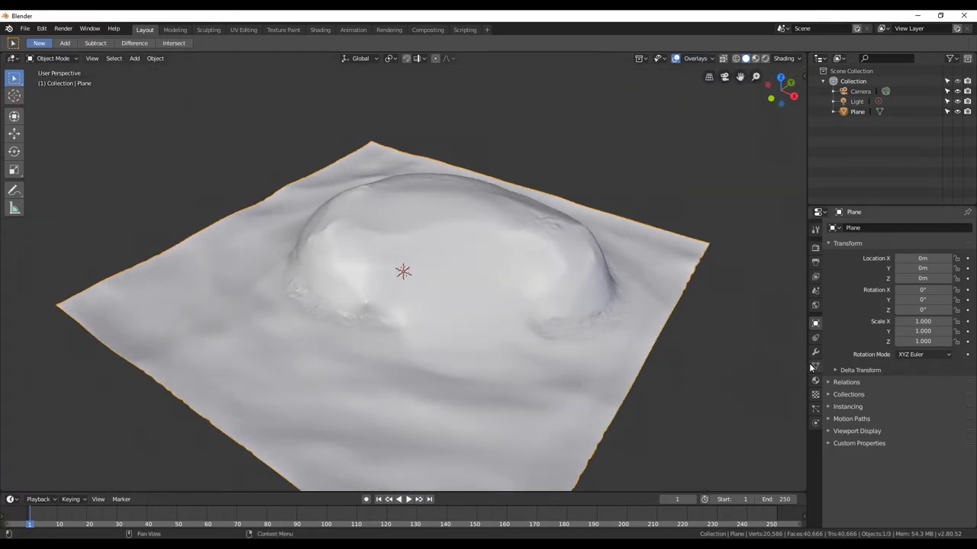
key(shift+d)
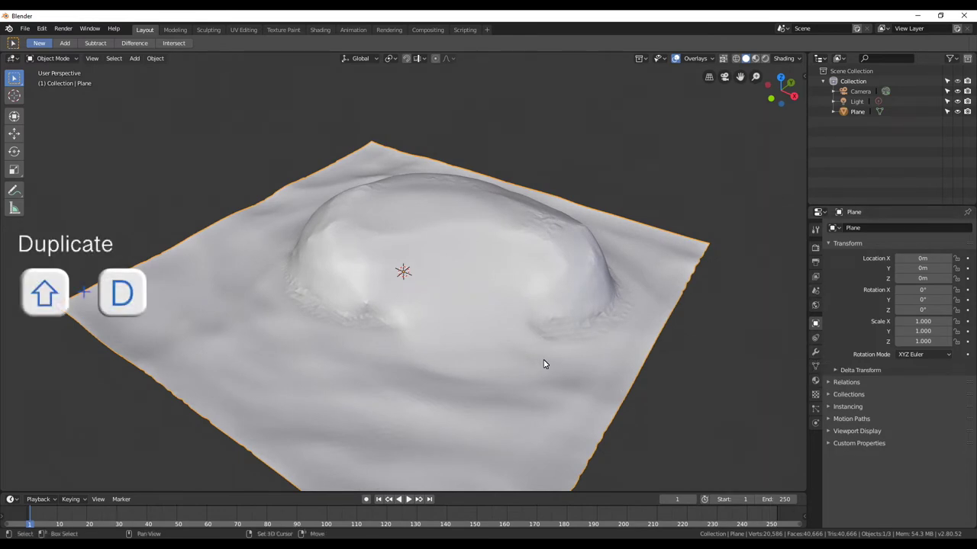
Step: Keep the copy in place, hide Plane.001, and add a Decimate modifier to Plane
right_click(595, 352)
click(956, 122)
click(858, 112)
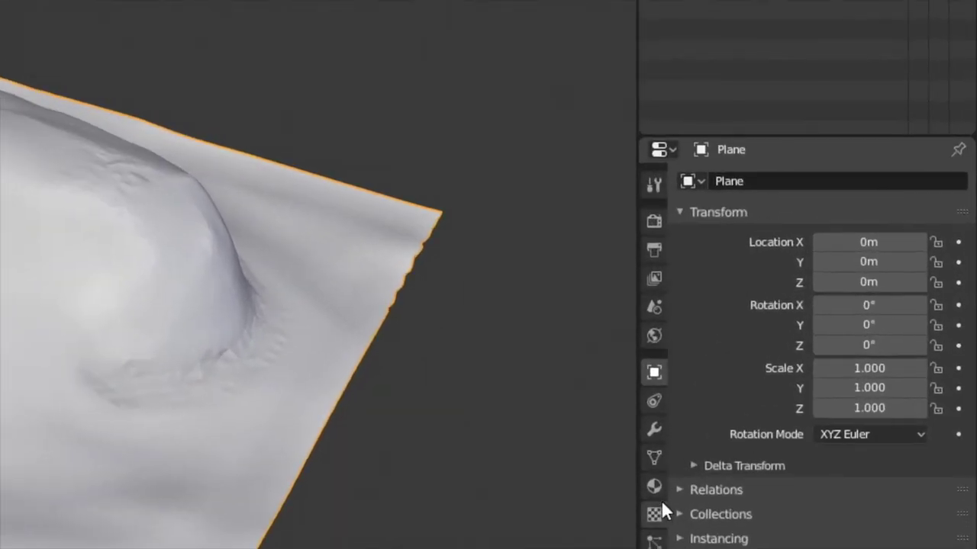
click(817, 352)
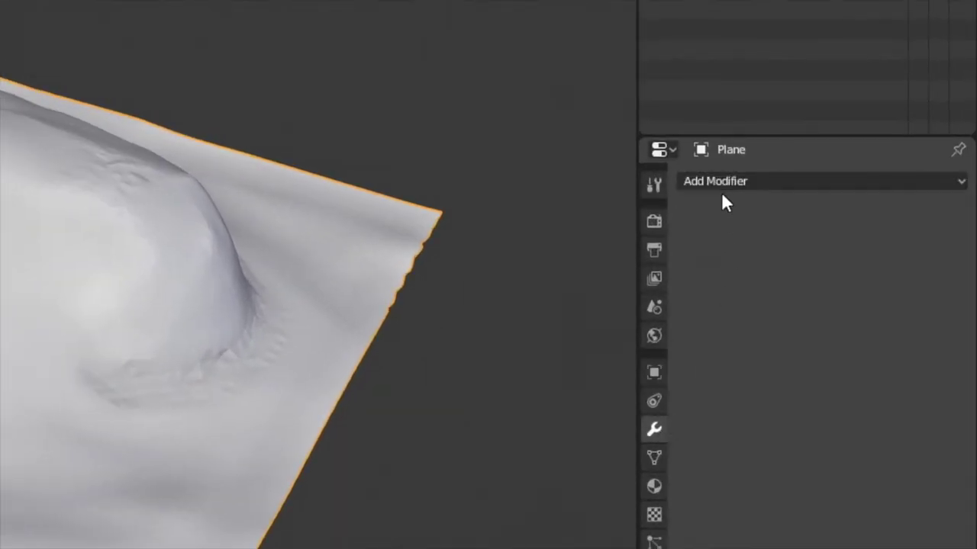
click(721, 187)
click(618, 321)
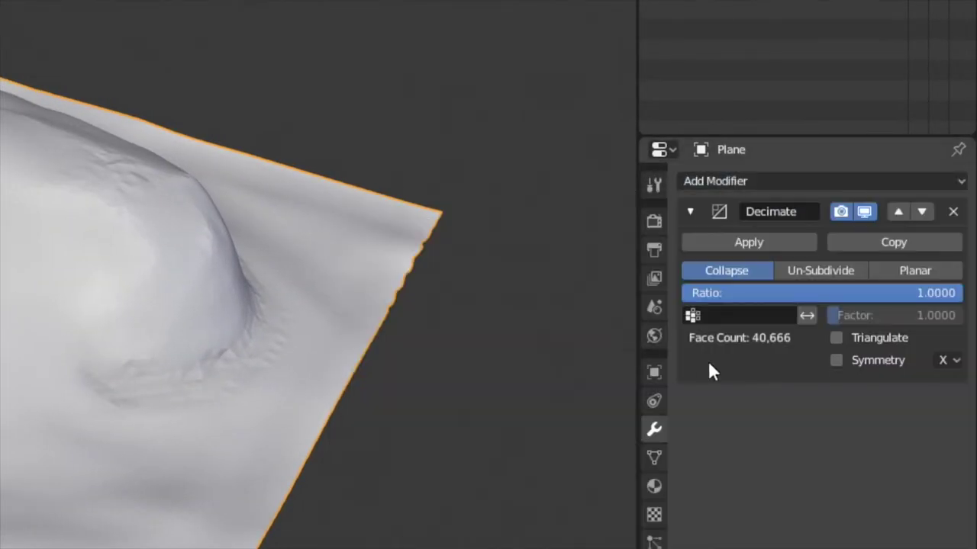
Step: Try Decimate ratios of 0.1 and then 0.05, checking the reduced mesh
double_click(849, 294)
text(0.1)
key(Return)
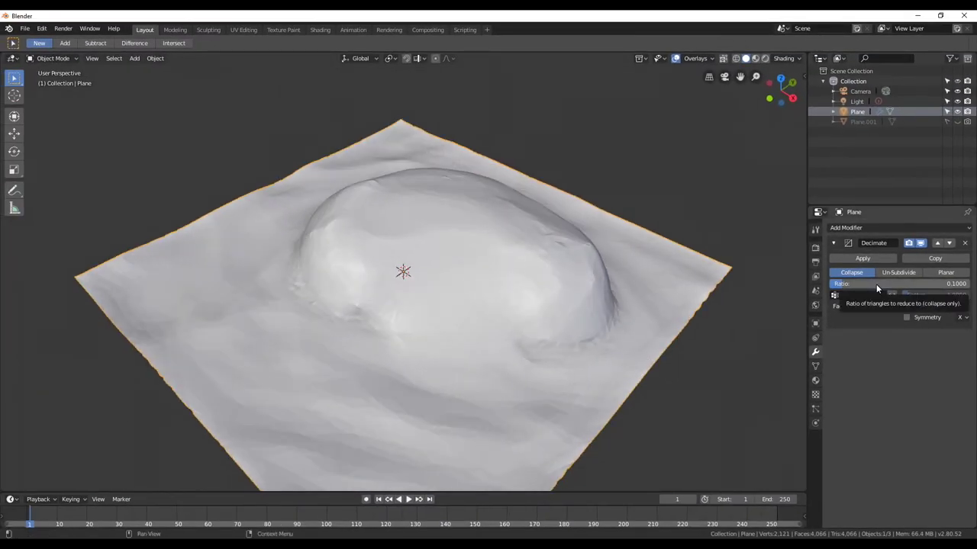
double_click(876, 284)
text(0.05)
key(Return)
mouse_move(489, 305)
middle_down()
mouse_move(509, 309)
mouse_move(519, 329)
mouse_move(434, 343)
mouse_move(837, 296)
middle_up()
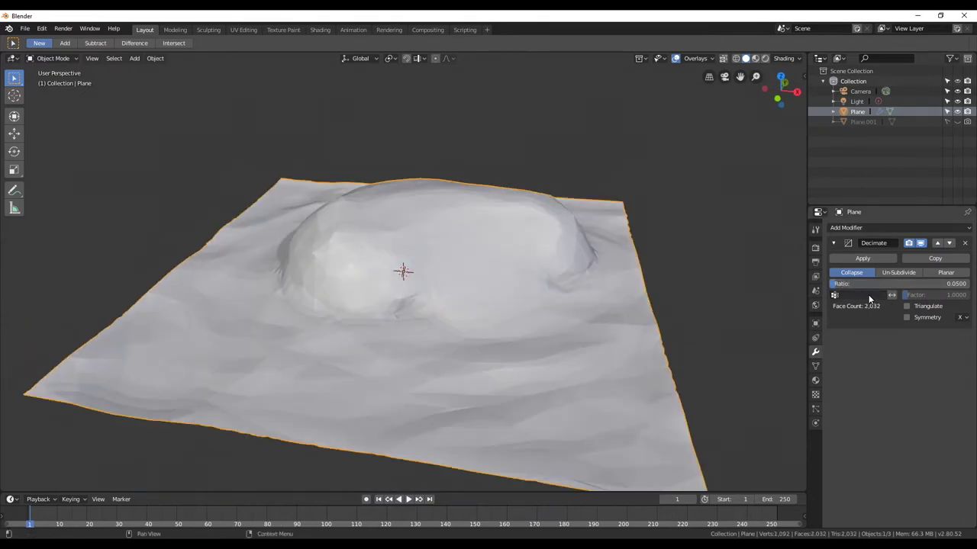
Step: Set the Decimate ratio to 0.02 and apply it, leaving 813 faces
double_click(899, 282)
text(0.02)
key(Return)
mouse_move(763, 305)
middle_down()
mouse_move(480, 350)
mouse_move(860, 302)
middle_up()
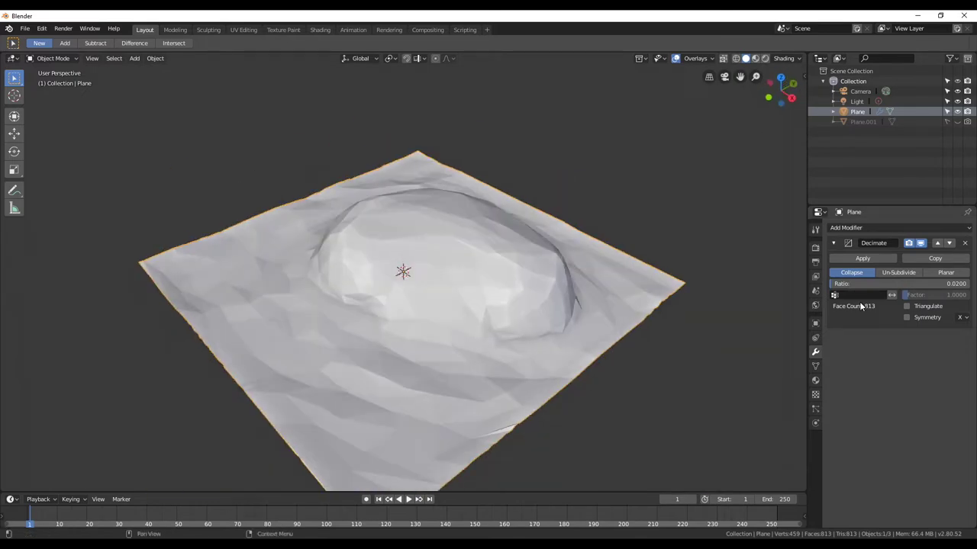
click(859, 257)
mouse_move(455, 356)
middle_down()
mouse_move(436, 334)
mouse_move(468, 351)
middle_up()
scroll(468, 351, up, 1)
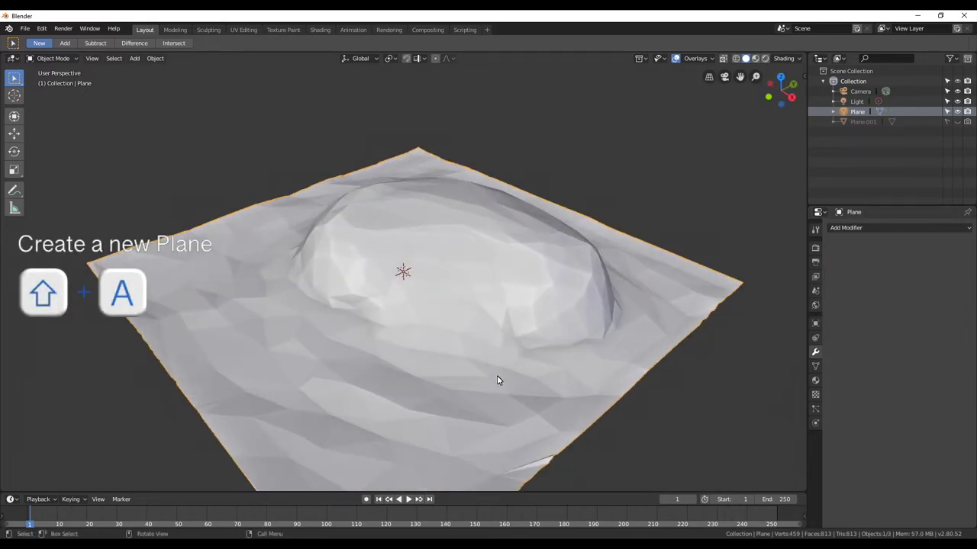
Step: Add a new plane and raise it 0.165 m along Z
key(shift+a)
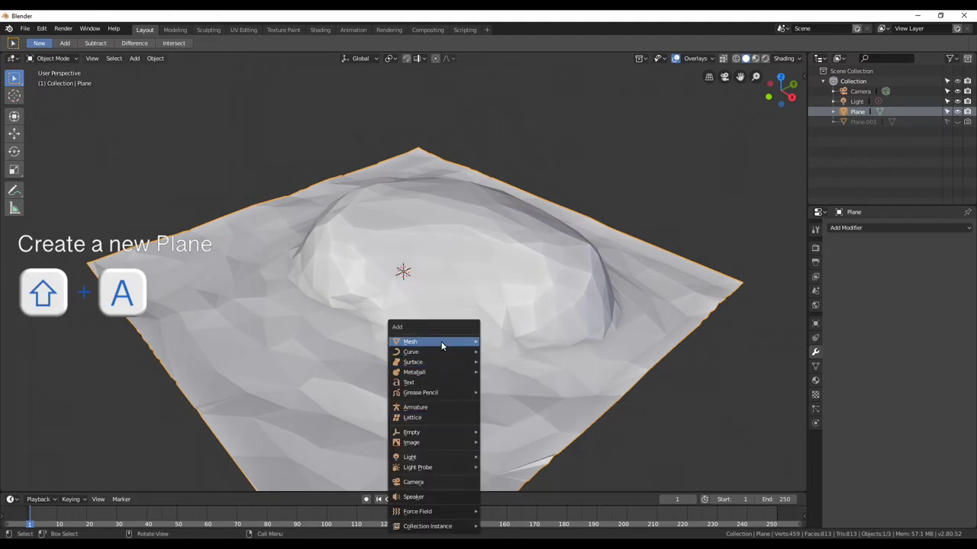
click(511, 347)
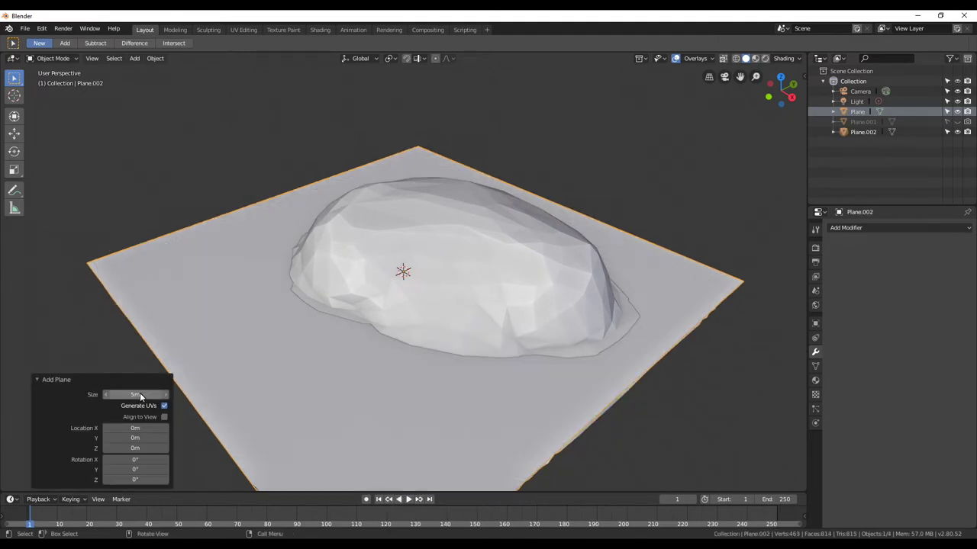
middle_drag(290, 371, 390, 348)
key(g)
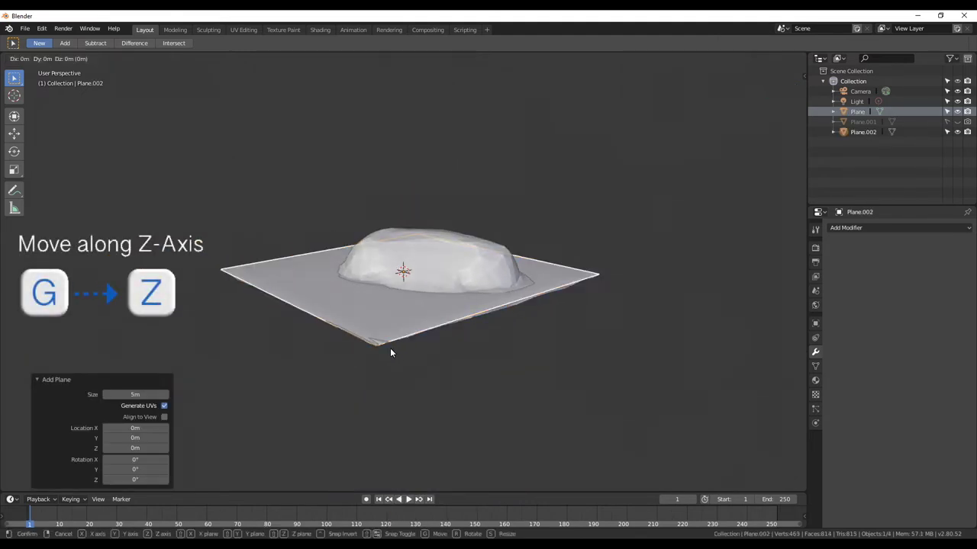
key(z)
click(393, 340)
mouse_move(393, 340)
middle_down()
mouse_move(379, 343)
mouse_move(412, 394)
mouse_move(364, 373)
mouse_move(412, 374)
middle_up()
scroll(381, 345, up, 4)
scroll(412, 374, down, 2)
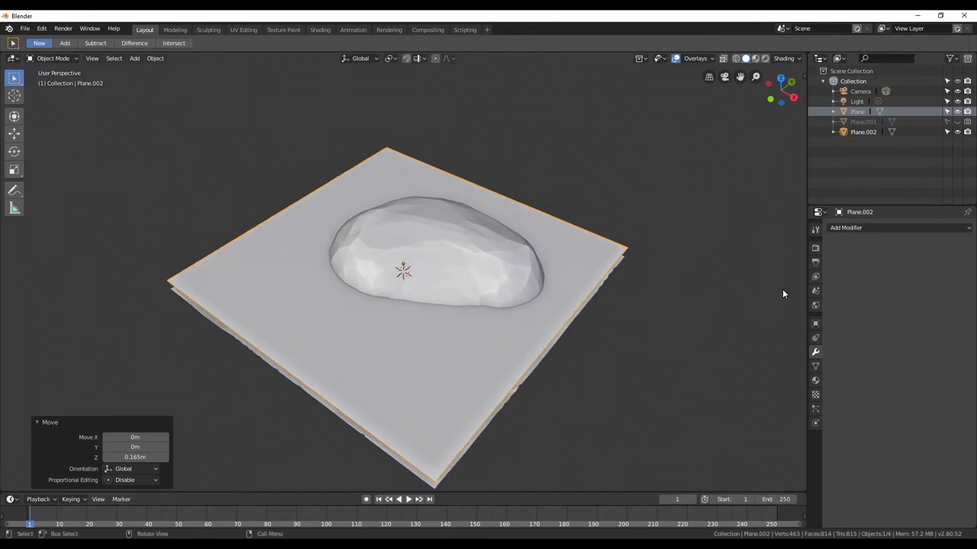
Step: Densely subdivide the plane with an applied Simple Subdivision Surface modifier
click(900, 228)
click(793, 412)
click(934, 272)
click(889, 294)
click(892, 306)
key(Tab)
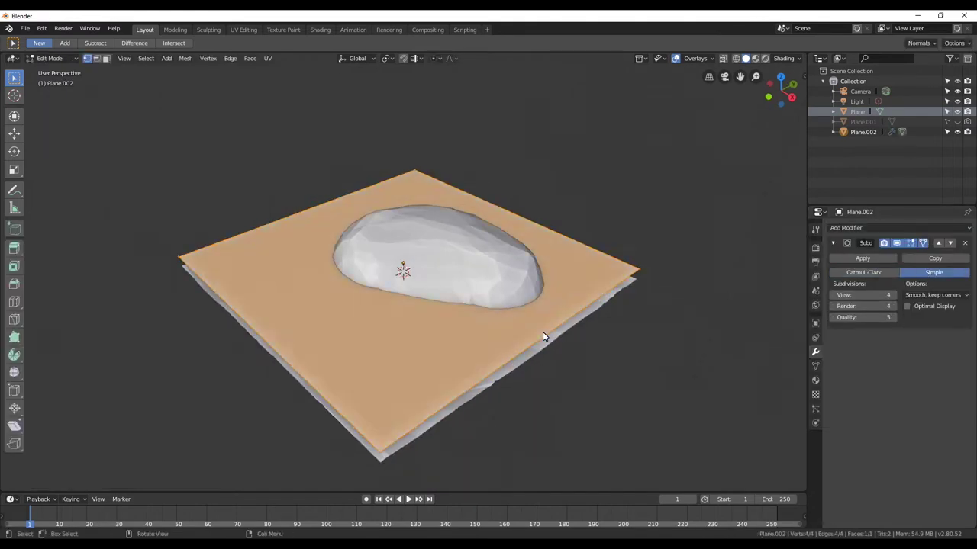
click(900, 227)
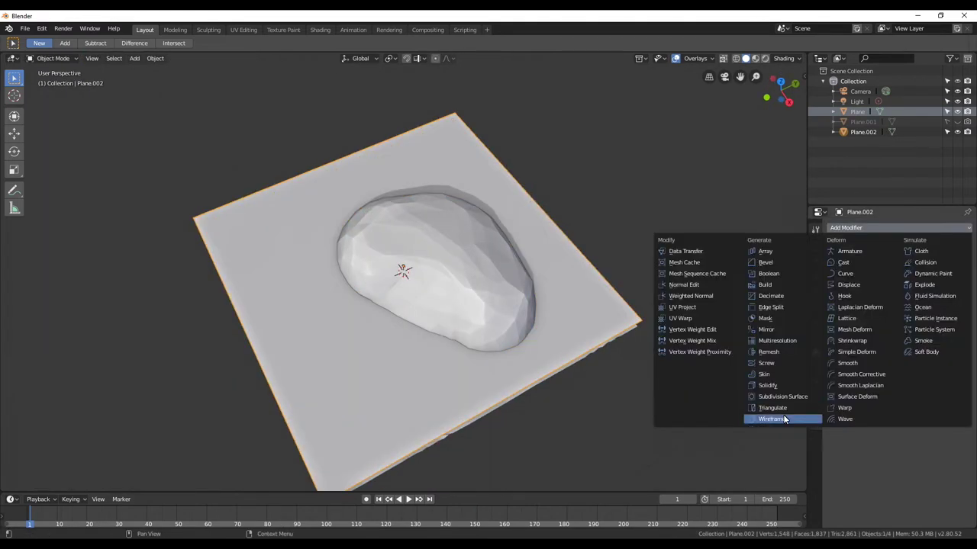
click(782, 396)
click(861, 259)
key(Tab)
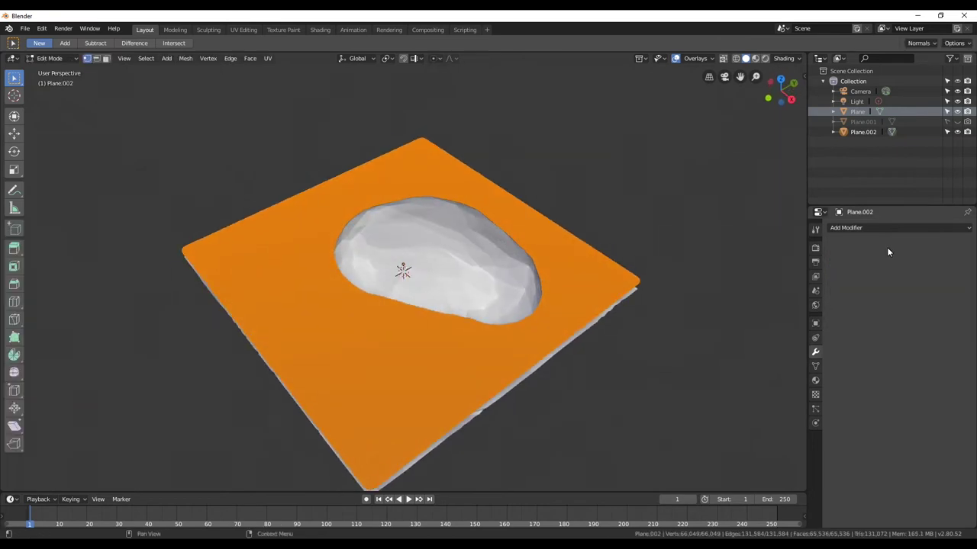
key(Tab)
Step: Rename the new plane to 'Water'
text(Water)
key(Return)
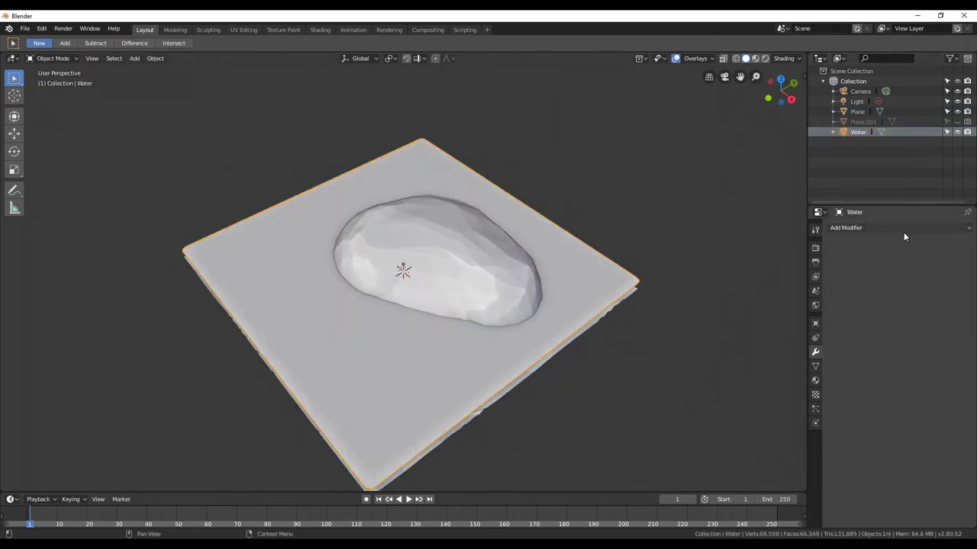
click(904, 228)
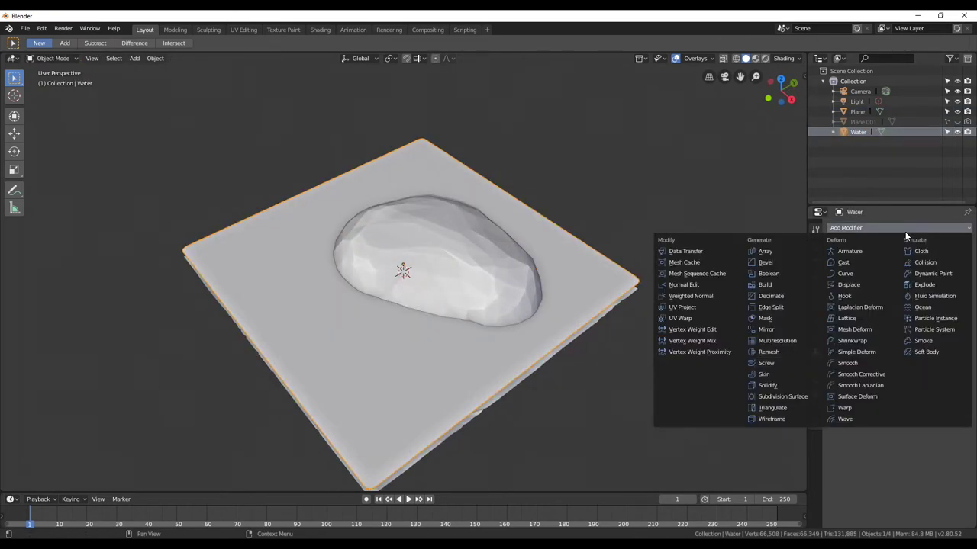
Step: Add a Displace modifier to Water with a new texture
click(855, 286)
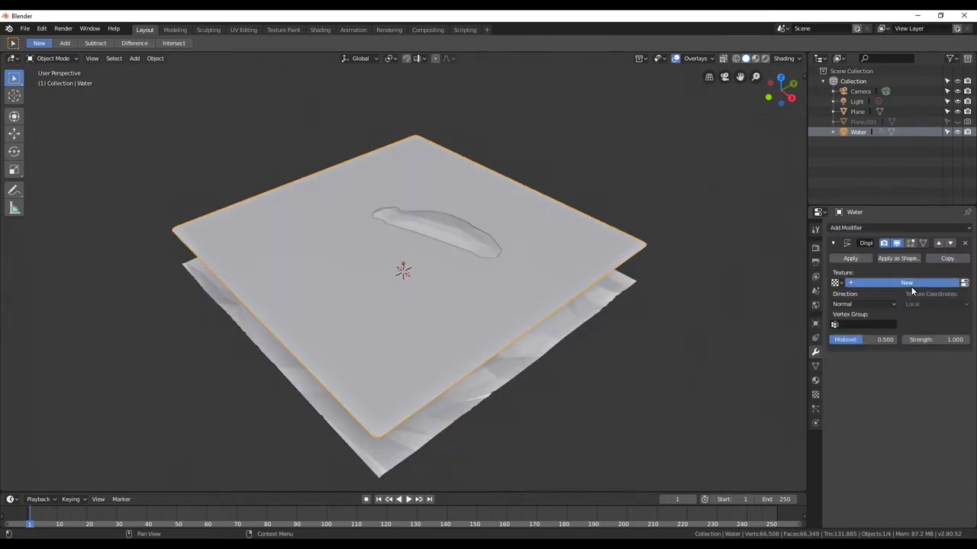
click(885, 282)
mouse_move(580, 328)
middle_down()
mouse_move(532, 326)
mouse_move(489, 342)
mouse_move(538, 310)
mouse_move(523, 279)
mouse_move(517, 321)
middle_up()
drag(916, 338, 914, 337)
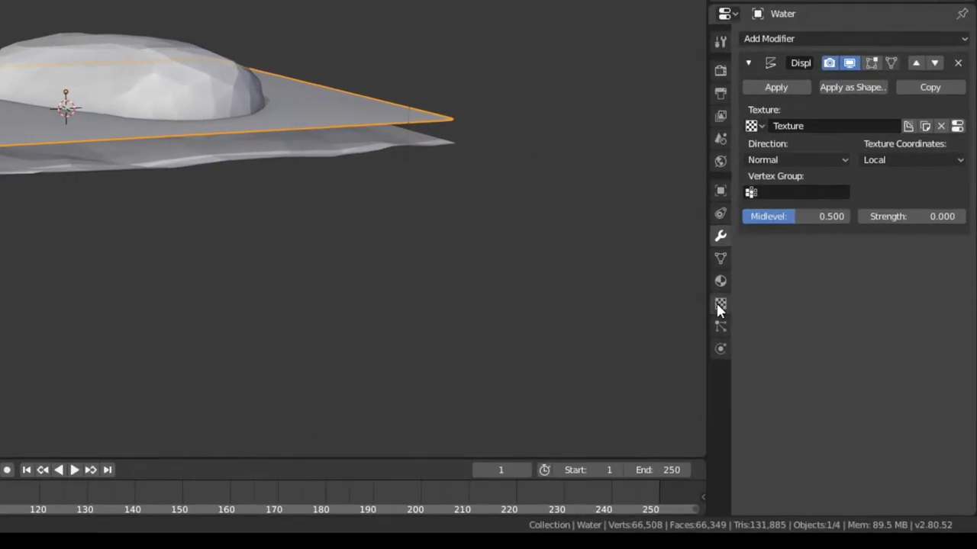
Step: Set the displacement texture to Clouds and the strength to 0.1
click(807, 387)
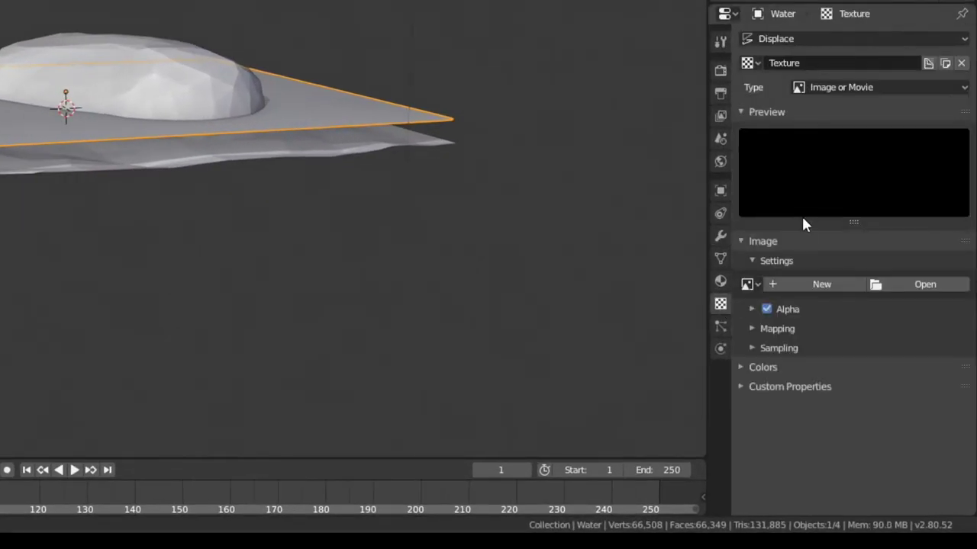
click(797, 86)
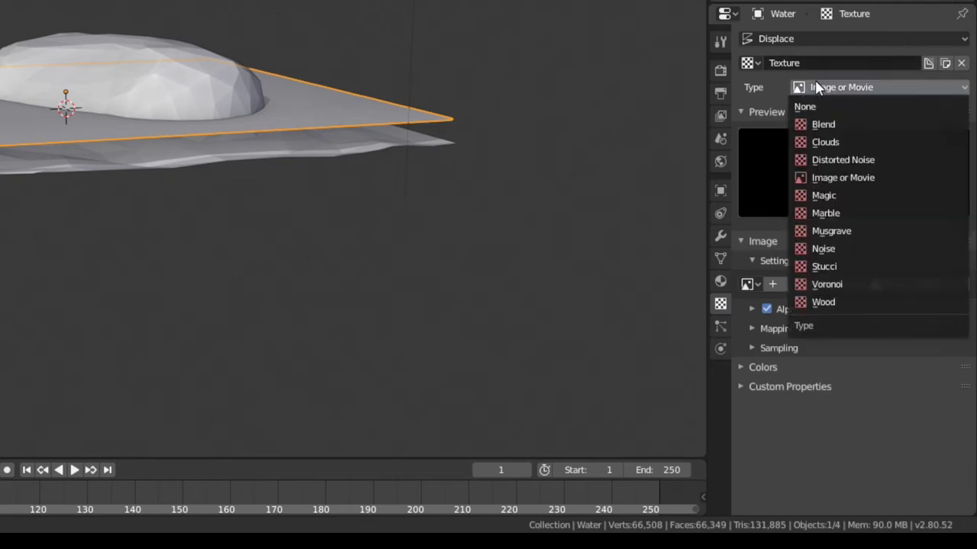
click(857, 153)
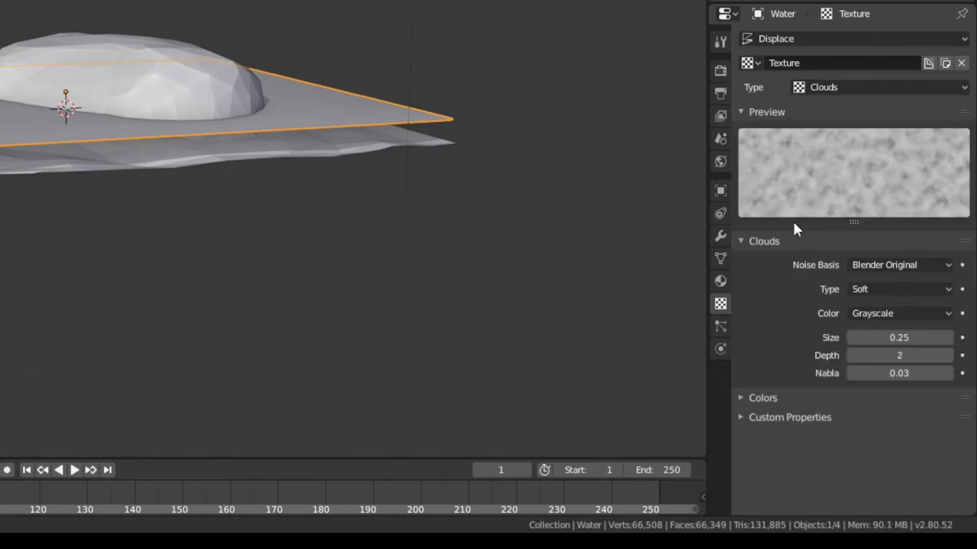
click(720, 236)
drag(915, 342, 922, 342)
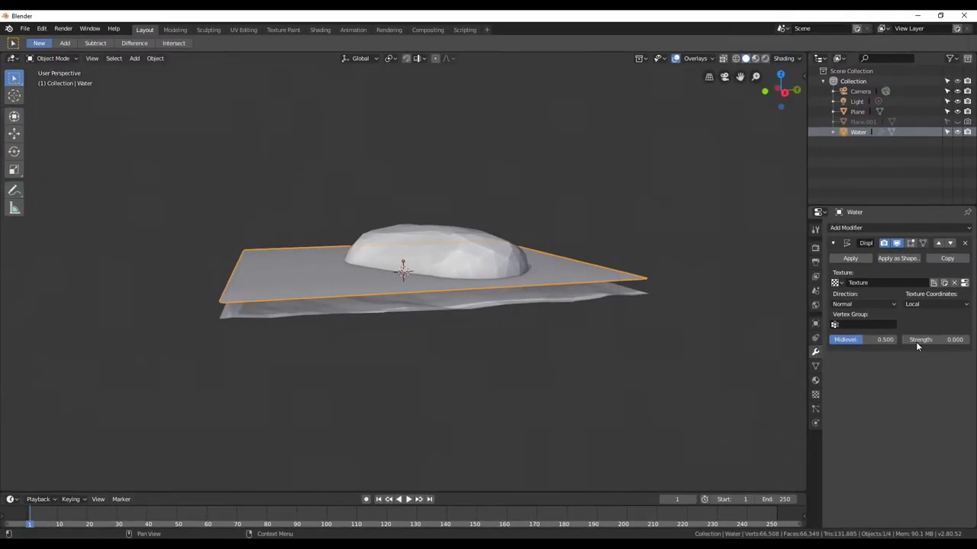
middle_drag(579, 351, 492, 361)
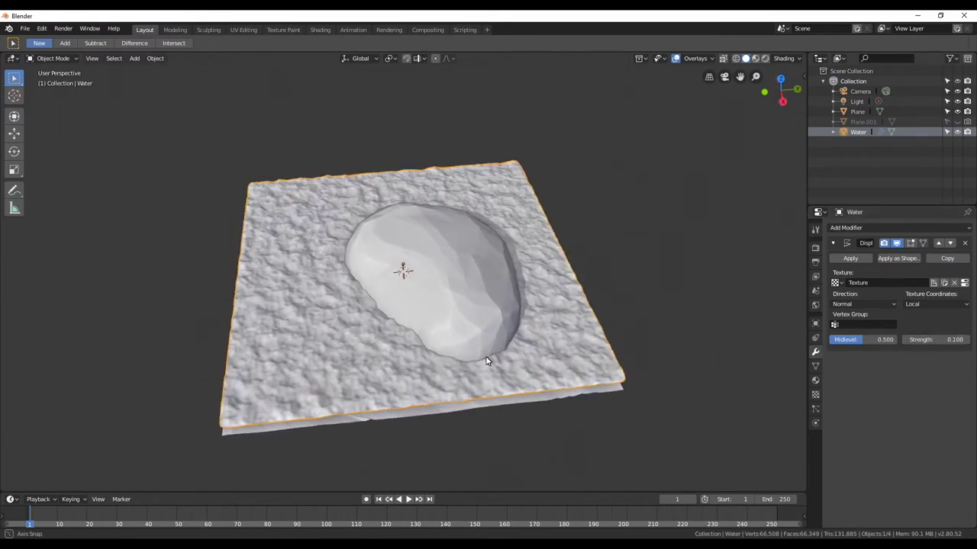
mouse_move(571, 355)
middle_down()
mouse_move(518, 341)
mouse_move(527, 320)
middle_up()
Step: Apply the Displace and add a Decimate modifier with ratio 0.01
click(848, 257)
click(847, 227)
click(771, 296)
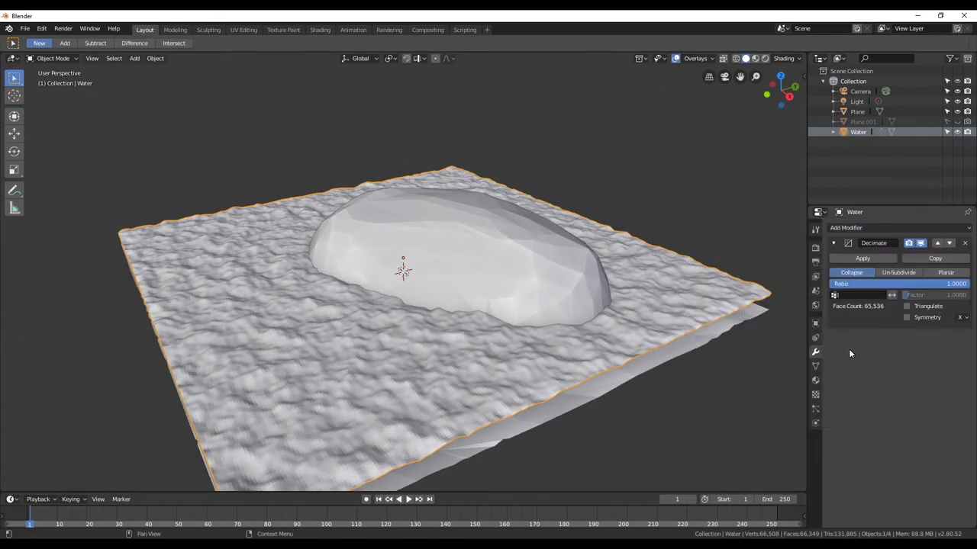
key(Return)
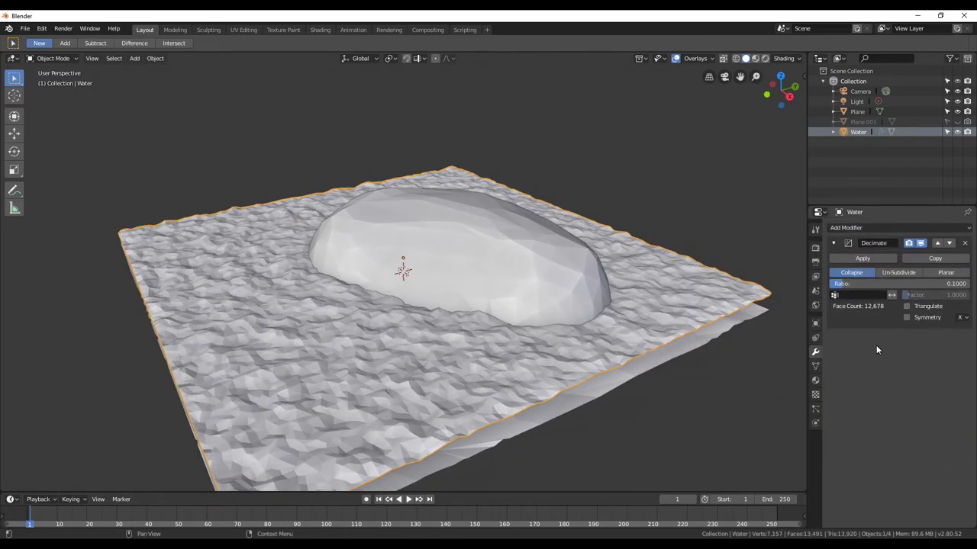
text(01)
key(Return)
Step: Orbit and zoom in to inspect the faceted 1,307-face water surface
mouse_move(534, 320)
middle_down()
mouse_move(512, 356)
mouse_move(631, 375)
middle_up()
mouse_move(452, 359)
middle_down()
mouse_move(415, 339)
mouse_move(458, 371)
middle_up()
scroll(458, 371, up, 2)
scroll(451, 360, up, 2)
scroll(456, 363, up, 1)
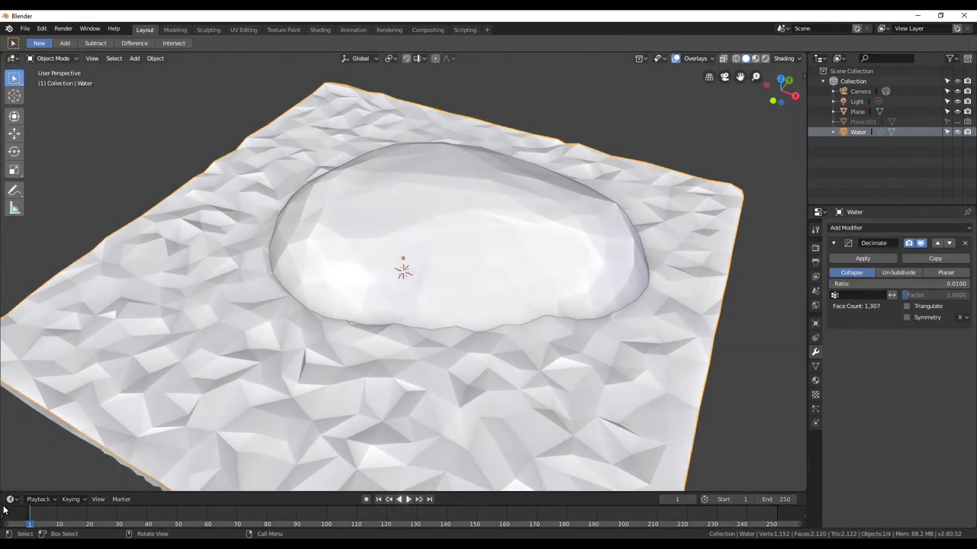
middle_drag(306, 351, 402, 338)
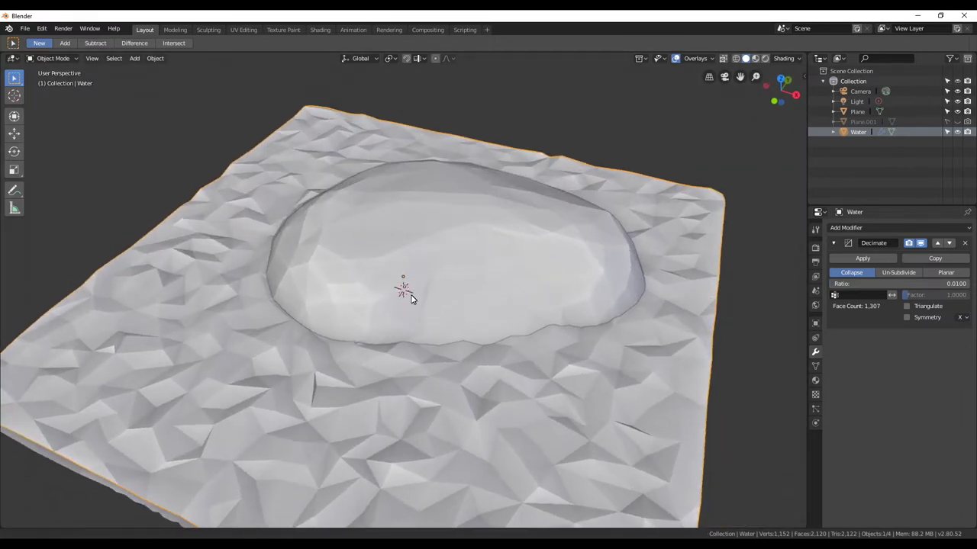
scroll(402, 338, up, 3)
key(shift+a)
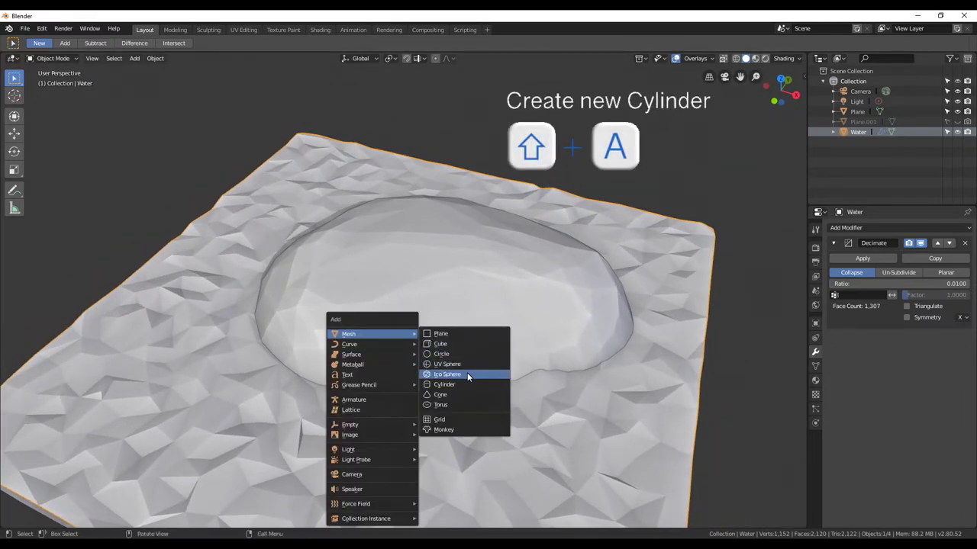
Step: Add an 8-vertex cylinder, scale it down, and raise it onto the island
click(467, 384)
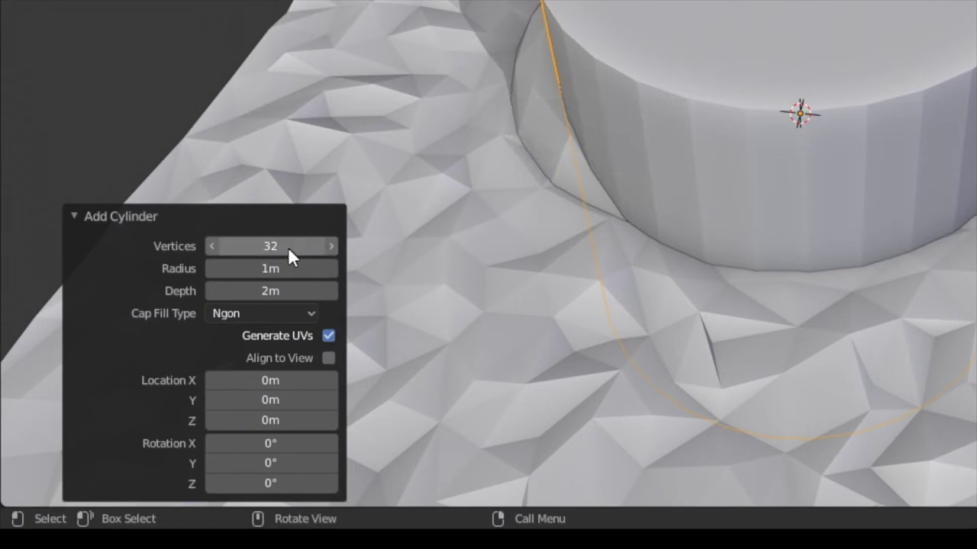
text(8)
key(Return)
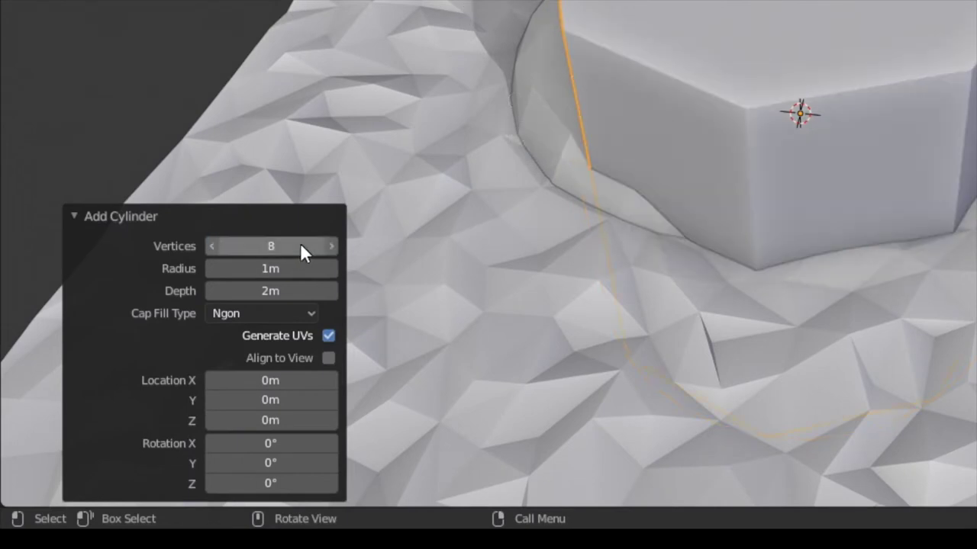
key(s)
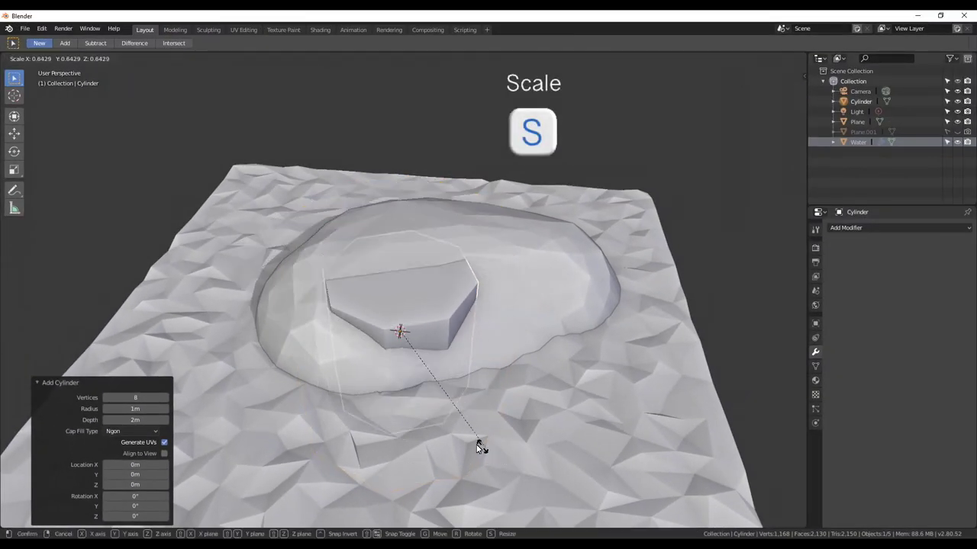
click(409, 364)
key(g)
key(z)
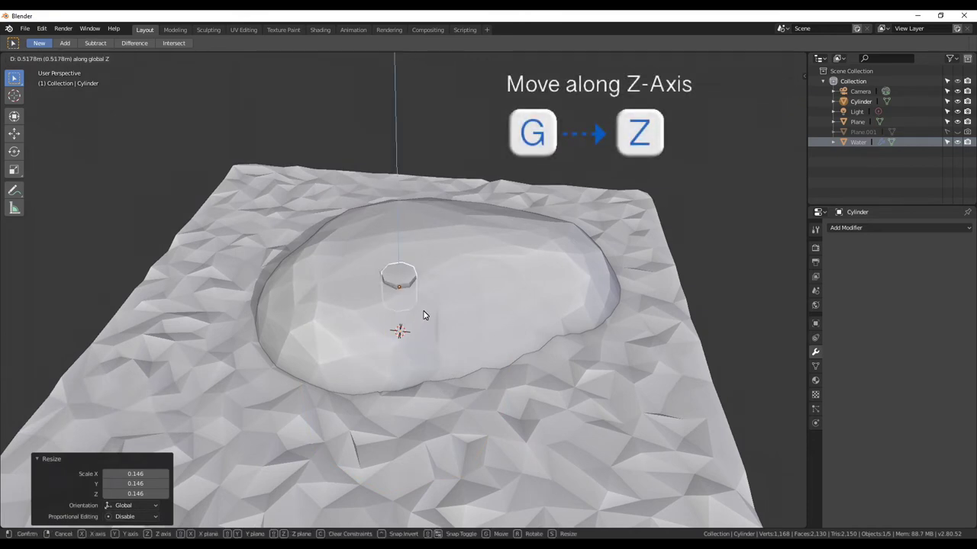
click(430, 298)
Step: From top view, move the cylinder along X to the island's left edge and resize it
mouse_move(429, 298)
middle_down()
mouse_move(508, 238)
mouse_move(464, 301)
middle_up()
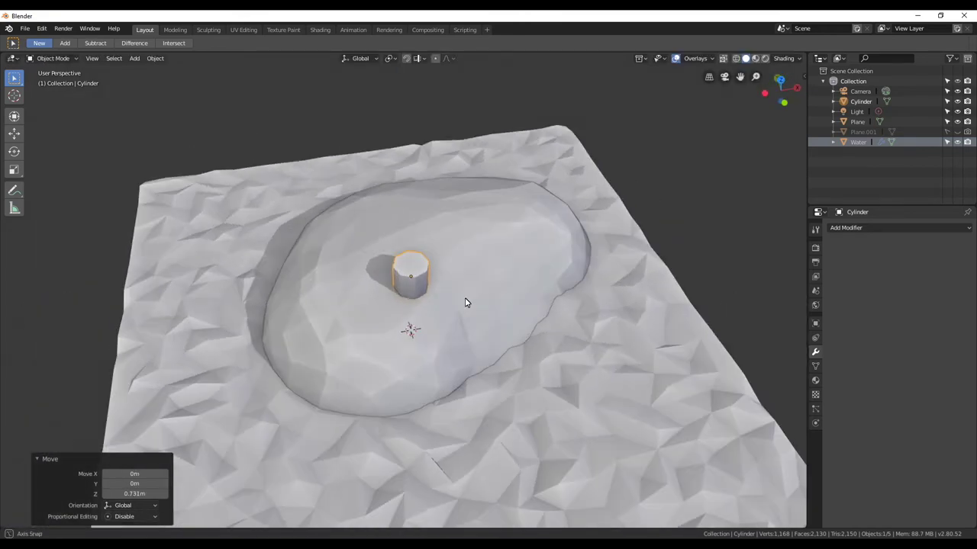
key(KP_7)
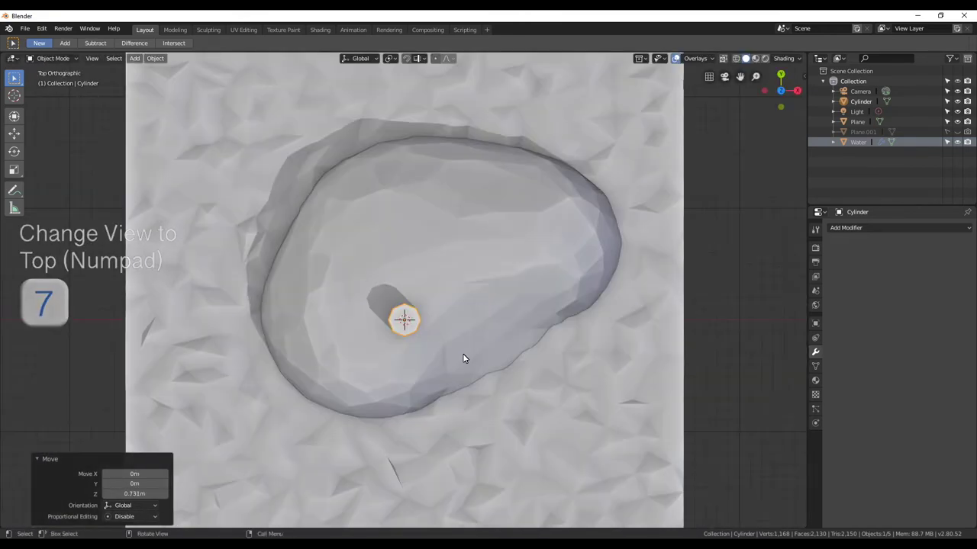
key(g)
key(x)
click(389, 357)
key(s)
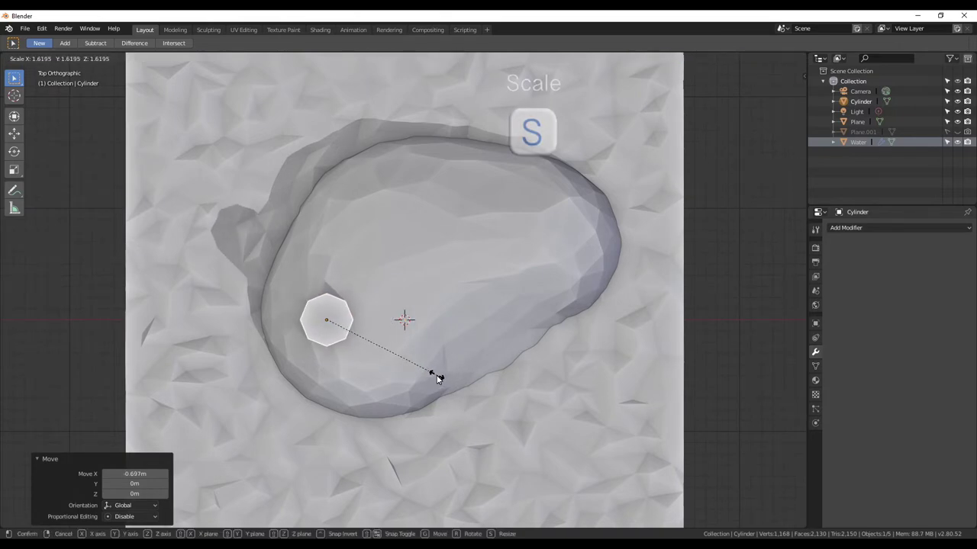
click(439, 377)
Step: Flatten the cylinder's height into a squat pillar and duplicate it in place
middle_drag(439, 377, 478, 343)
scroll(460, 371, up, 2)
key(s)
key(z)
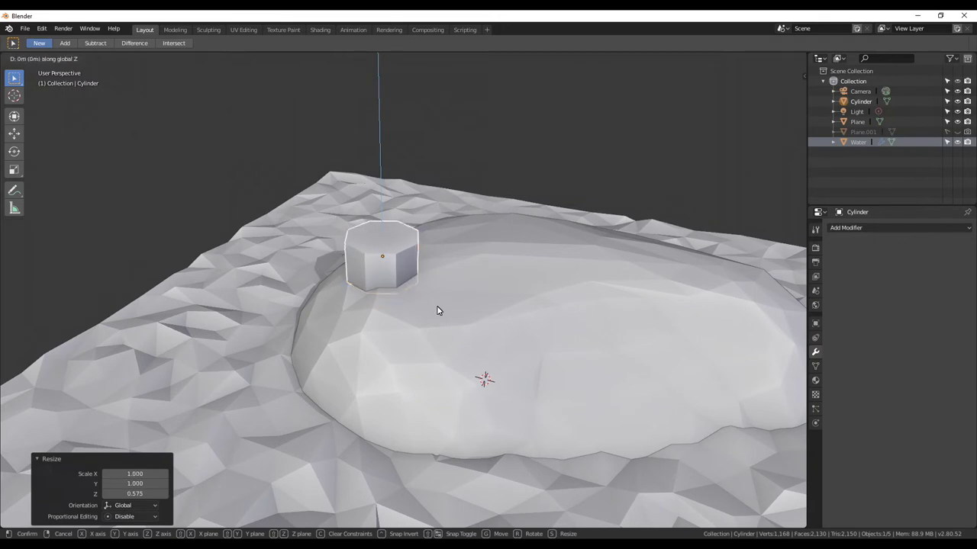
click(438, 307)
scroll(438, 308, down, 2)
key(shift+d)
right_click(452, 307)
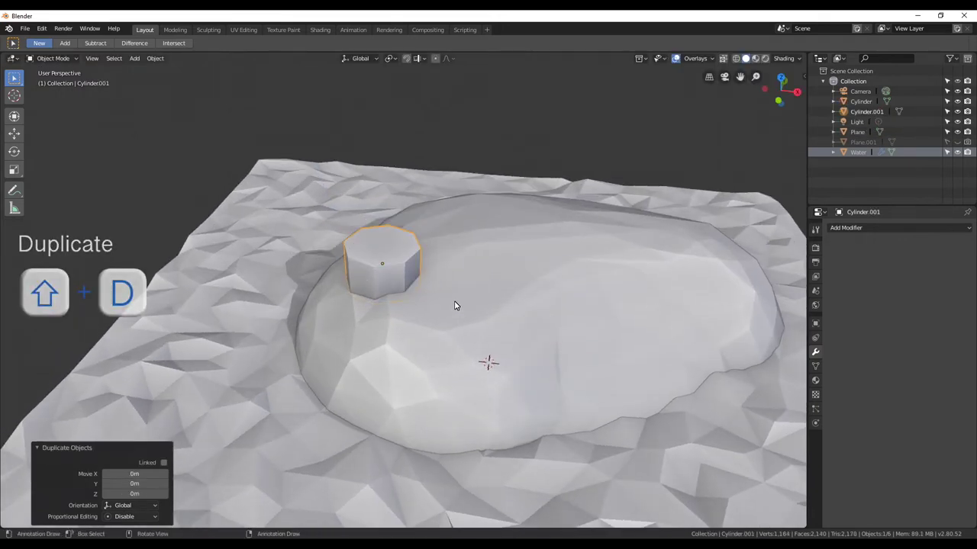
Step: Raise the duplicate slightly above the base and make it a bit narrower
key(g)
key(z)
click(463, 297)
key(s)
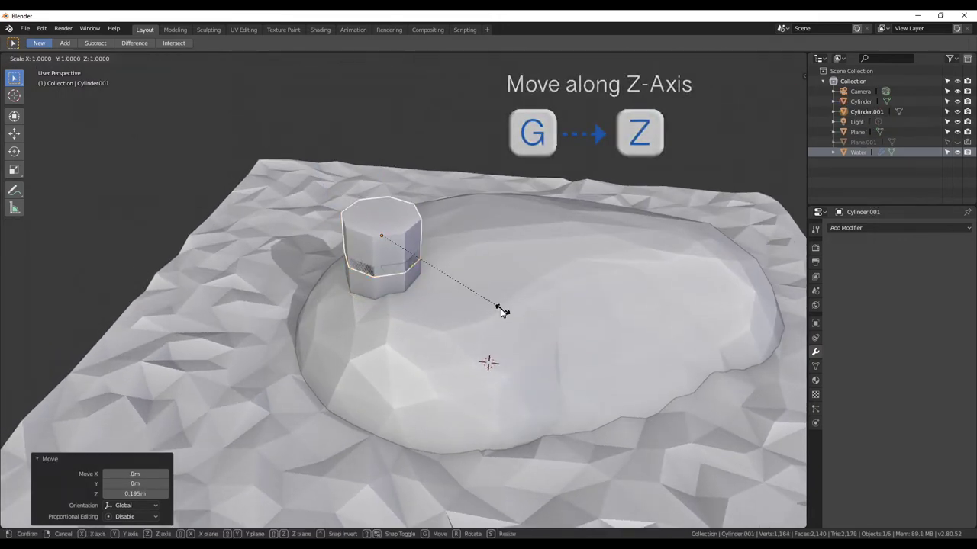
click(476, 305)
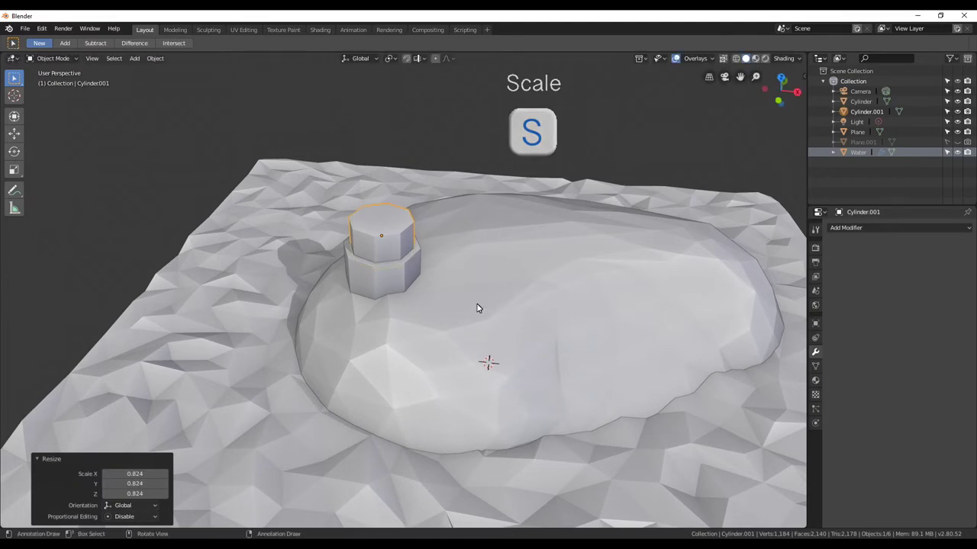
scroll(419, 255, up, 3)
Step: Pull the duplicate's top face up 0.62 m and scale it inward to taper the column
key(Tab)
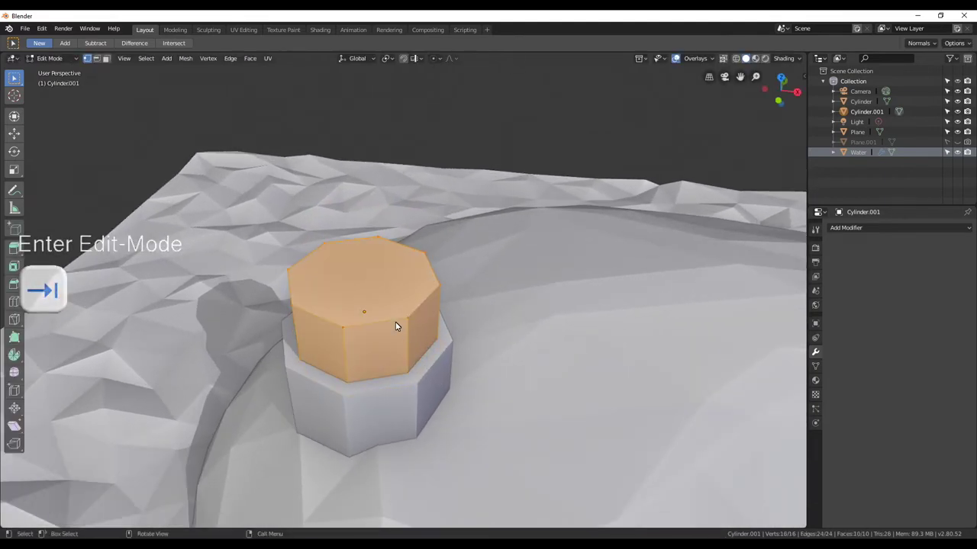
key(3)
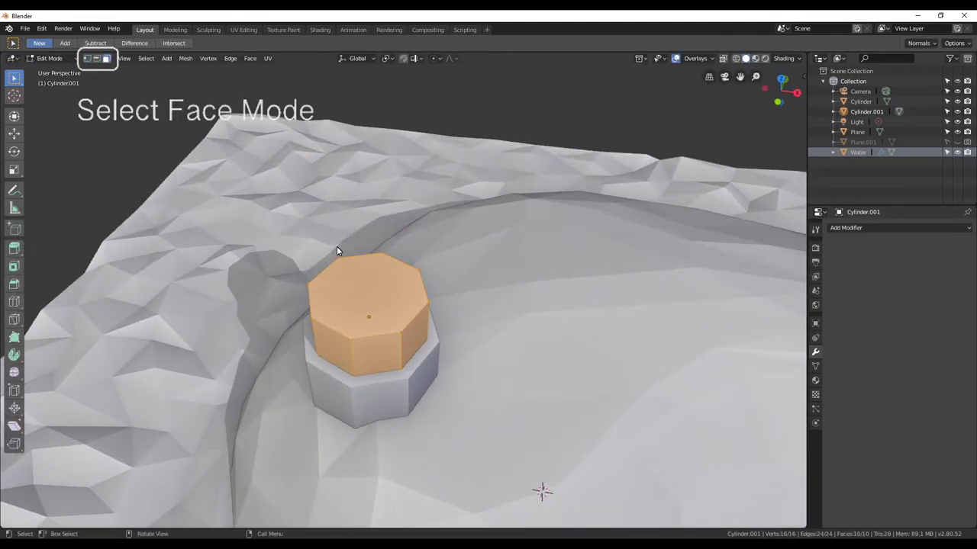
click(366, 290)
key(g)
key(z)
middle_drag(419, 419, 420, 371)
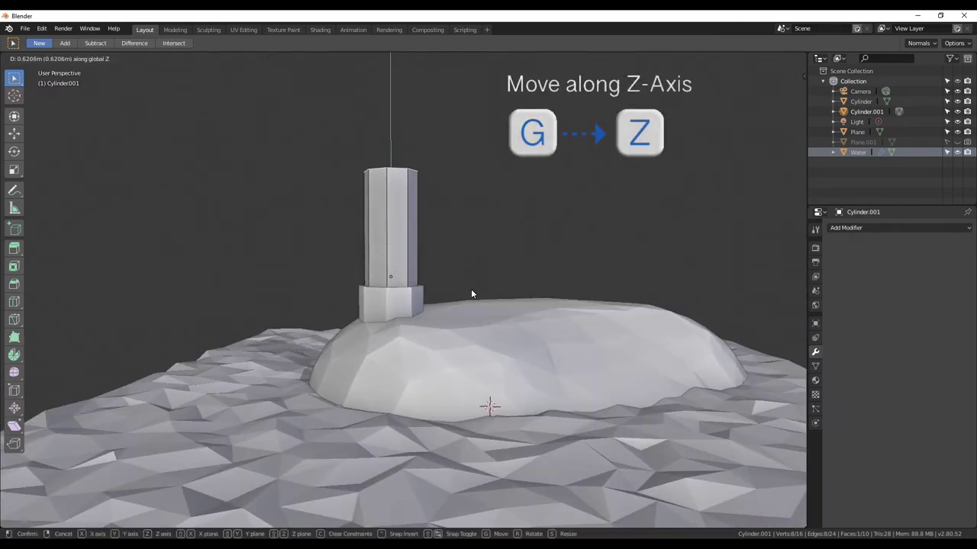
click(472, 288)
key(s)
click(462, 294)
mouse_move(460, 291)
middle_down()
mouse_move(481, 366)
mouse_move(377, 366)
middle_up()
Step: Resize the base cylinder and squash its height into a flatter base
key(Tab)
key(s)
click(449, 358)
scroll(377, 366, up, 3)
click(371, 348)
key(s)
key(z)
click(361, 345)
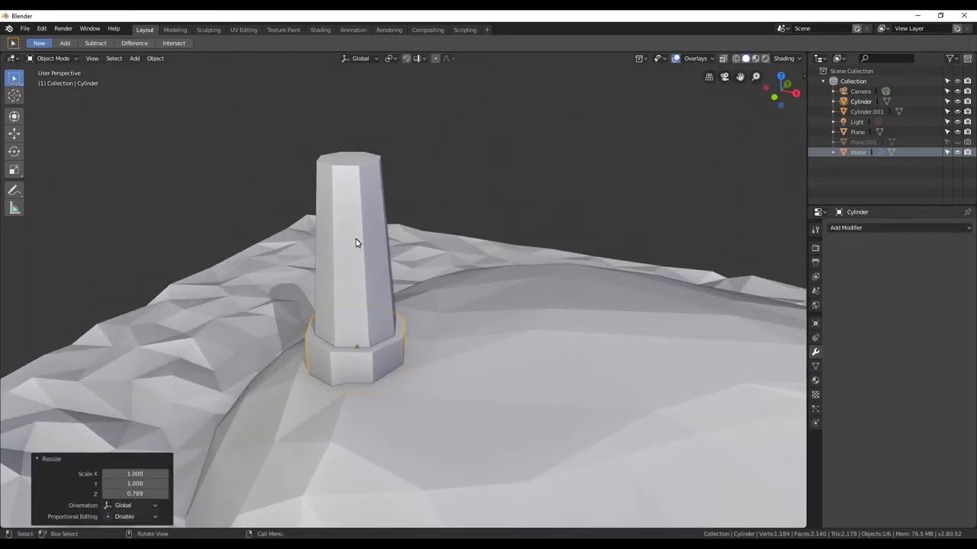
click(358, 251)
key(Tab)
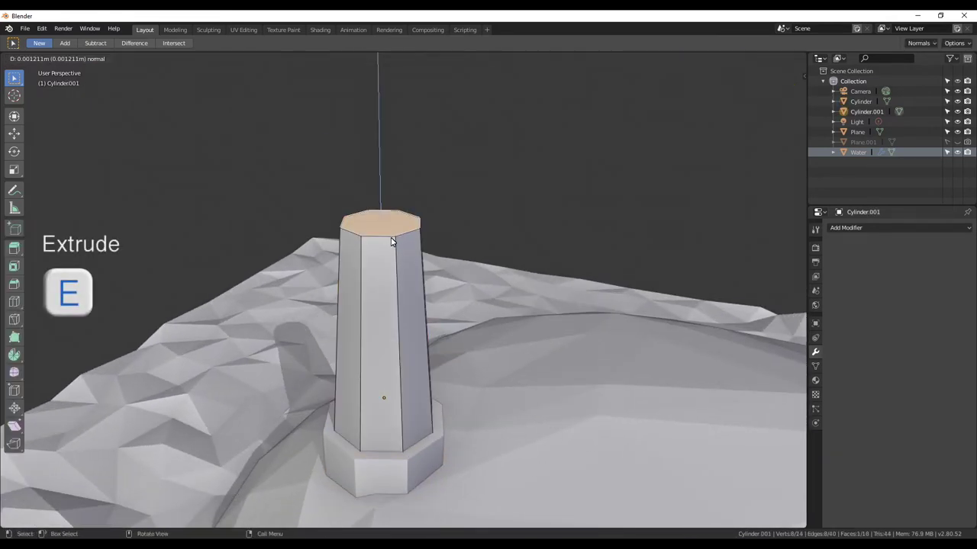
Step: Extrude the column's top face into a wider, thin rim ledge
right_click(391, 242)
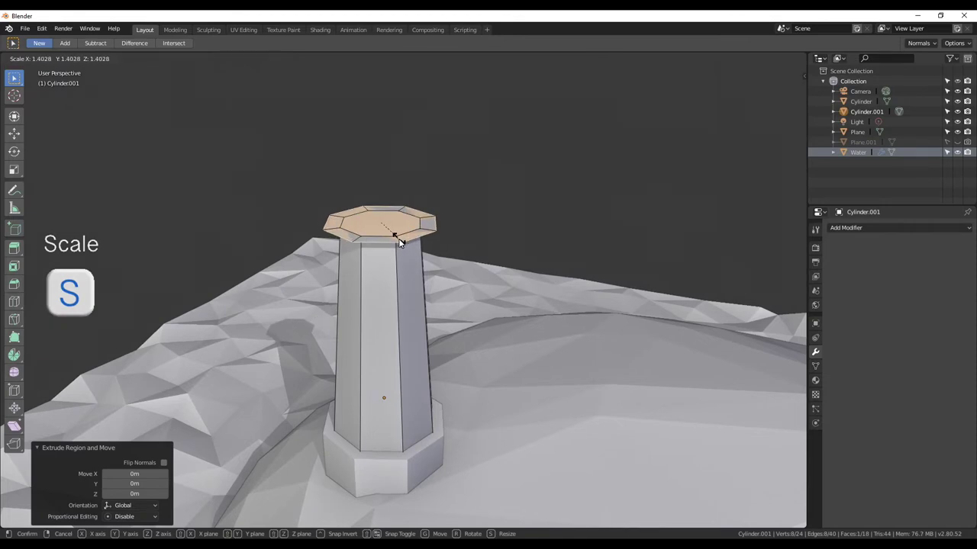
click(398, 240)
click(401, 216)
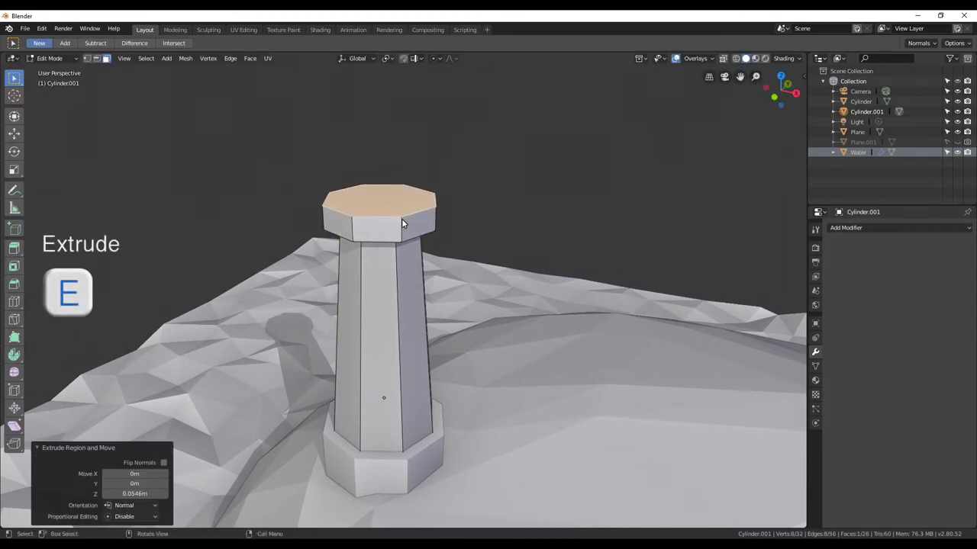
middle_drag(401, 216, 458, 293)
scroll(458, 293, up, 3)
Step: Extrude the top face inward and down into a recessed floor, then shrink the inner face
key(e)
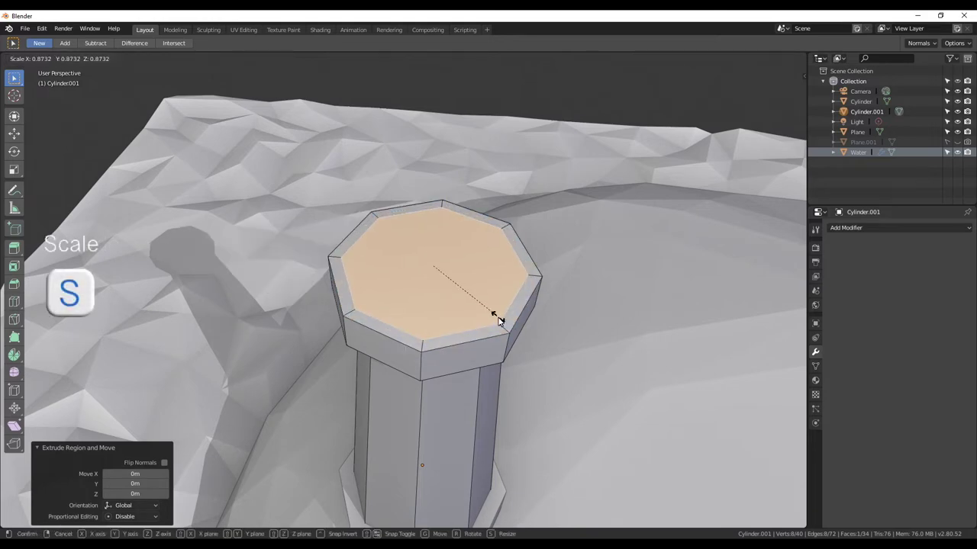
click(498, 321)
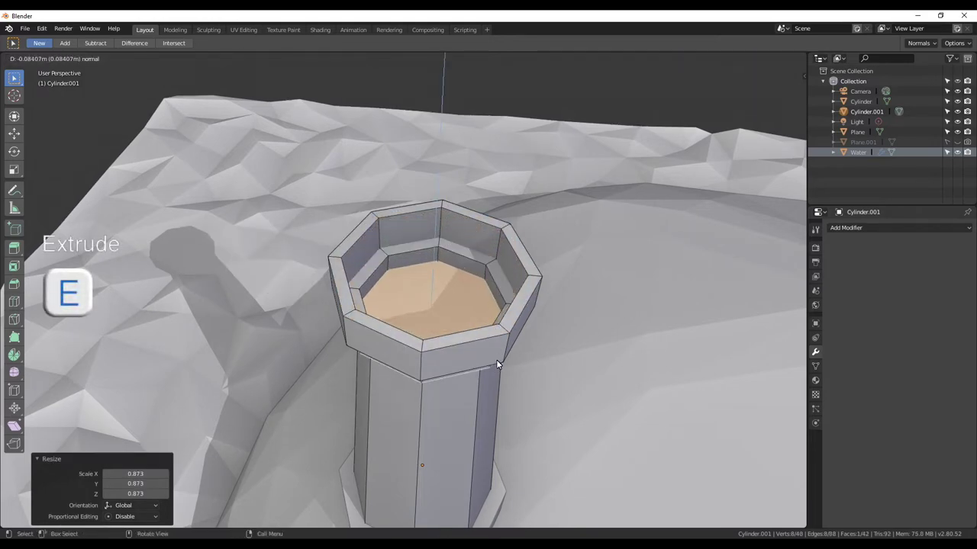
click(496, 359)
mouse_move(501, 343)
middle_down()
mouse_move(440, 313)
mouse_move(447, 357)
middle_up()
scroll(497, 392, up, 5)
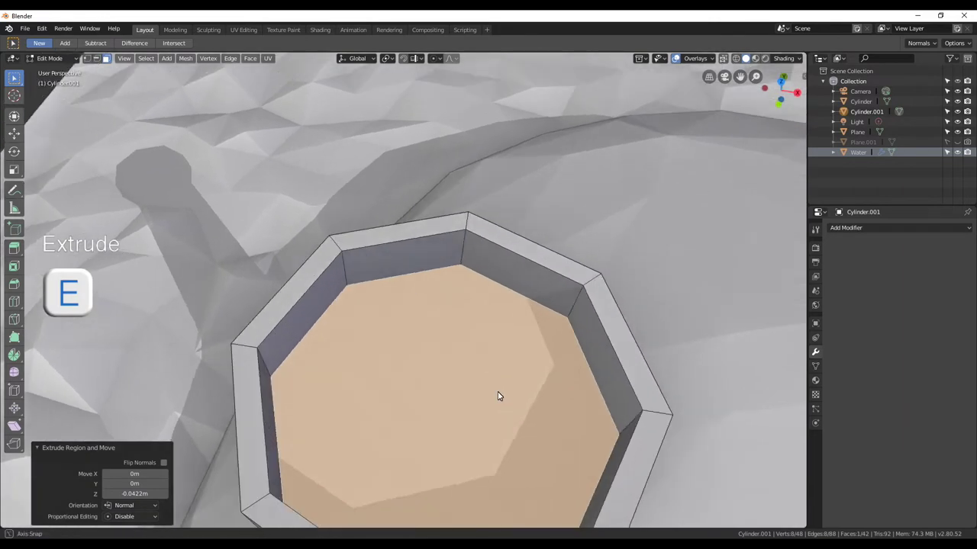
scroll(498, 395, down, 4)
key(s)
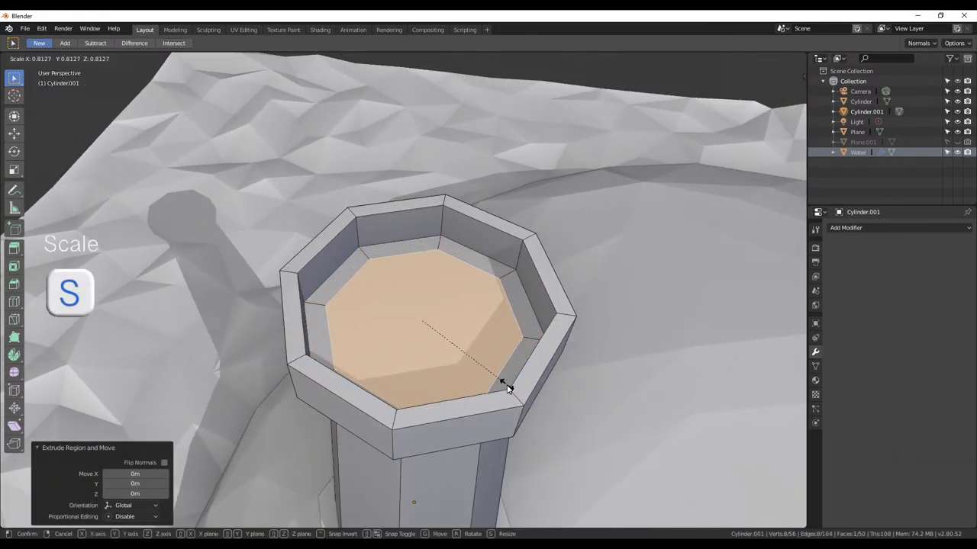
click(507, 388)
Step: Extrude the inner face upward into the lantern section and widen its top
key(e)
click(542, 253)
scroll(561, 345, down, 2)
mouse_move(561, 345)
middle_down()
mouse_move(516, 351)
mouse_move(525, 356)
middle_up()
scroll(516, 351, down, 5)
scroll(526, 355, up, 6)
key(s)
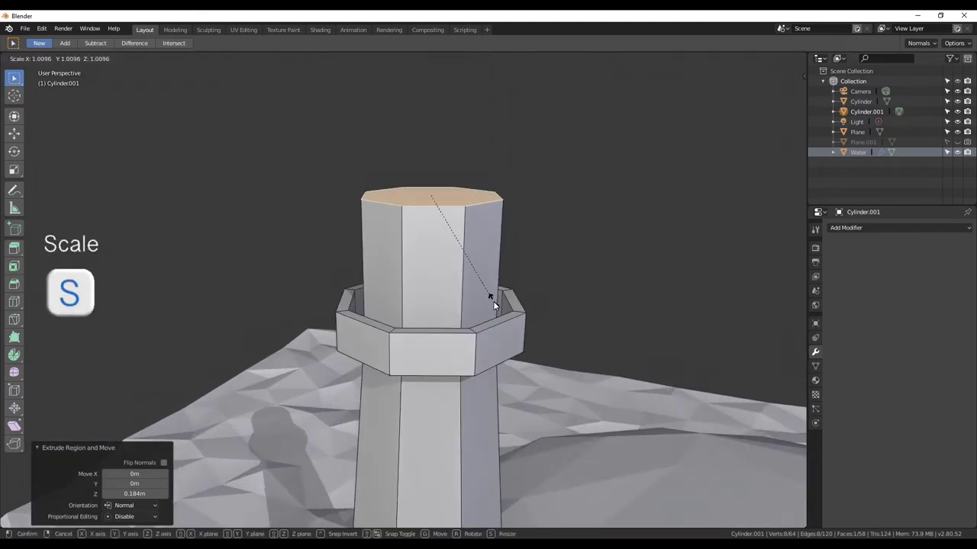
click(499, 305)
Step: Extrude and widen the top face into a broad roof edge, then extrude a short roof base
key(e)
scroll(491, 291, up, 3)
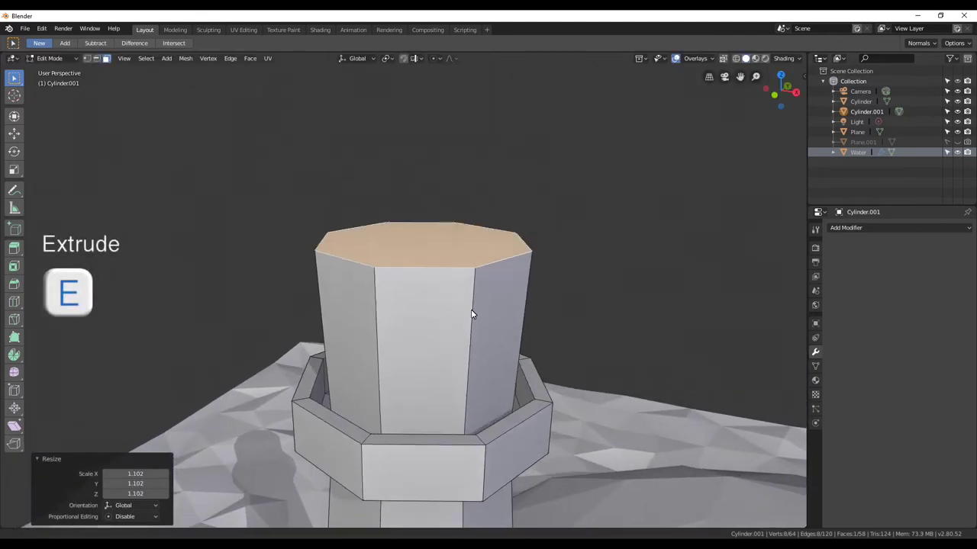
key(s)
right_click(474, 301)
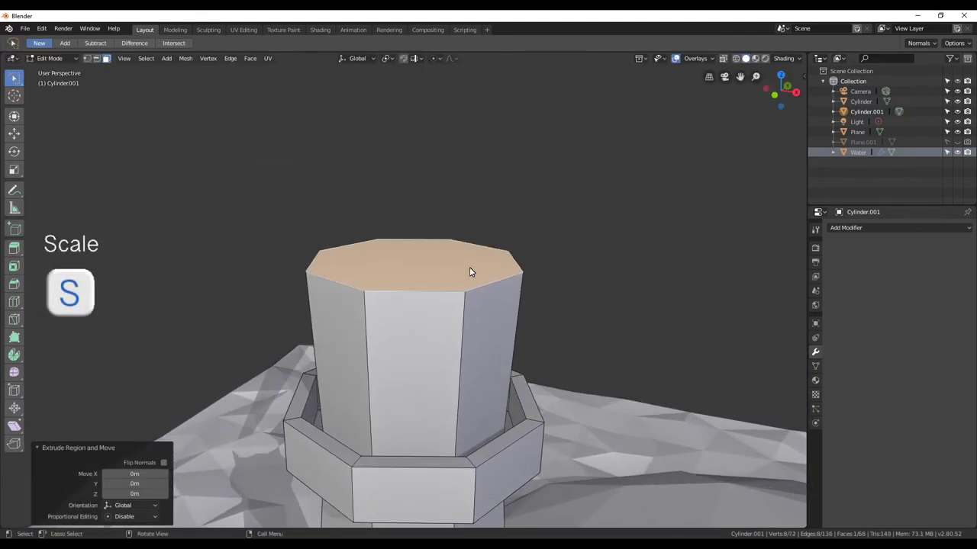
key(s)
click(492, 292)
key(e)
click(604, 210)
middle_drag(604, 204, 458, 306)
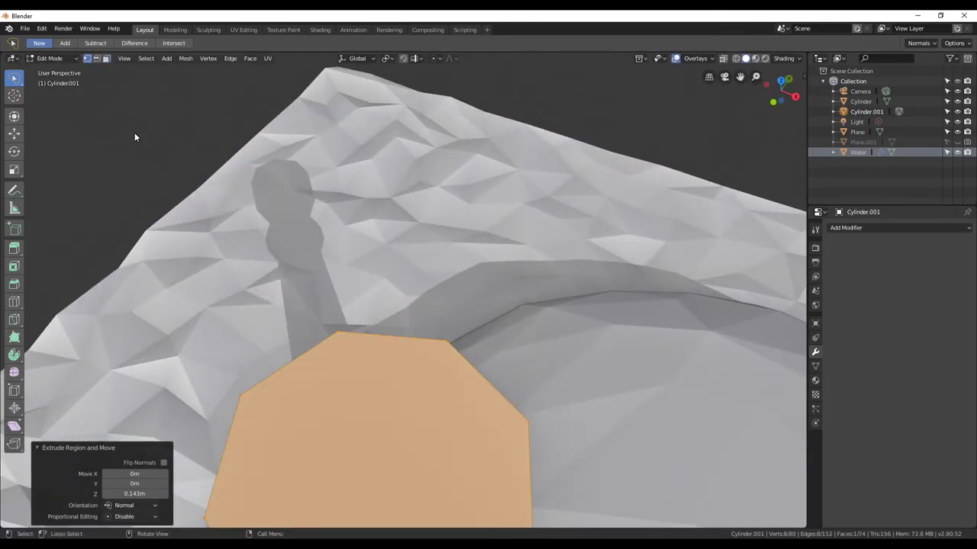
Step: Merge the top face at its centre and move the single vertex into a pointed eight-sided roof peak
scroll(415, 350, down, 3)
key(alt+m)
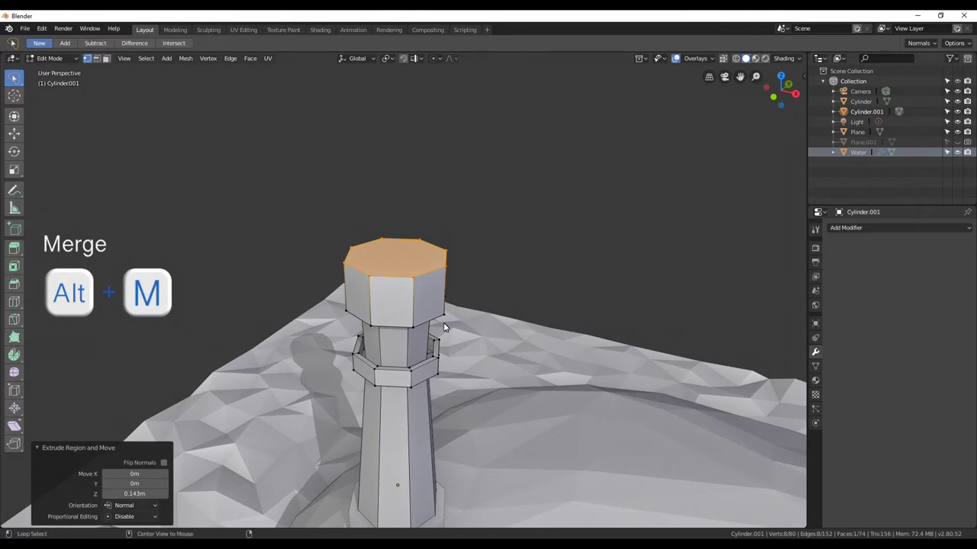
key(alt+m)
click(445, 324)
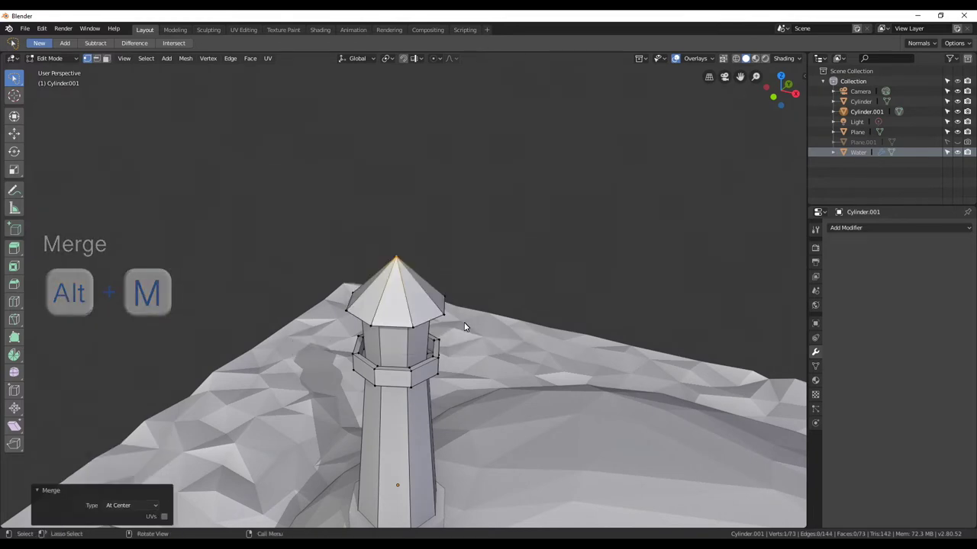
middle_drag(464, 318, 454, 322)
key(g)
key(z)
click(457, 353)
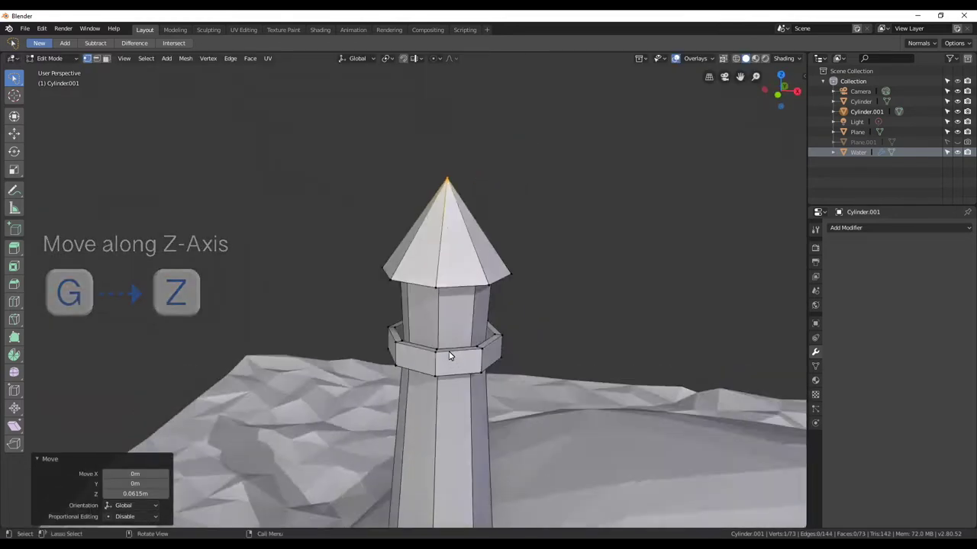
scroll(449, 359, down, 5)
middle_drag(457, 412, 468, 395)
scroll(469, 394, up, 5)
key(ctrl+z)
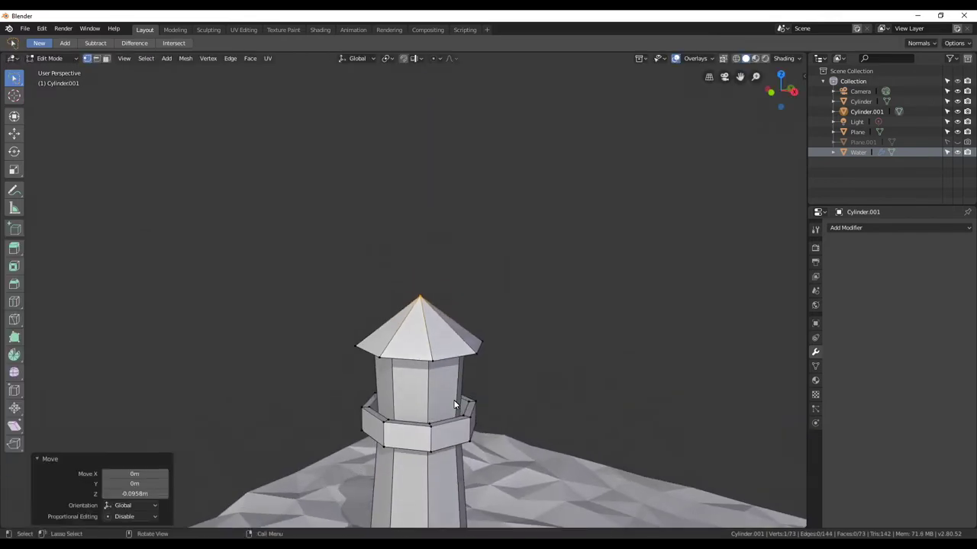
Step: Select a lantern face in face mode and inset it, adjusting the inset thickness
scroll(454, 400, down, 5)
scroll(450, 388, up, 5)
key(ctrl+shift+z)
middle_drag(492, 374, 457, 344)
click(106, 58)
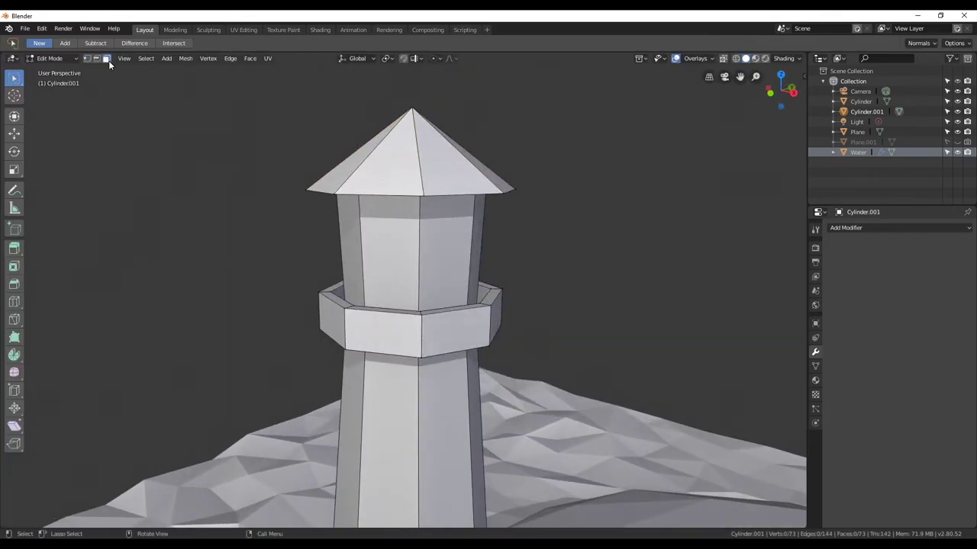
click(284, 240)
middle_drag(284, 241, 370, 334)
scroll(369, 334, down, 3)
scroll(767, 366, up, 4)
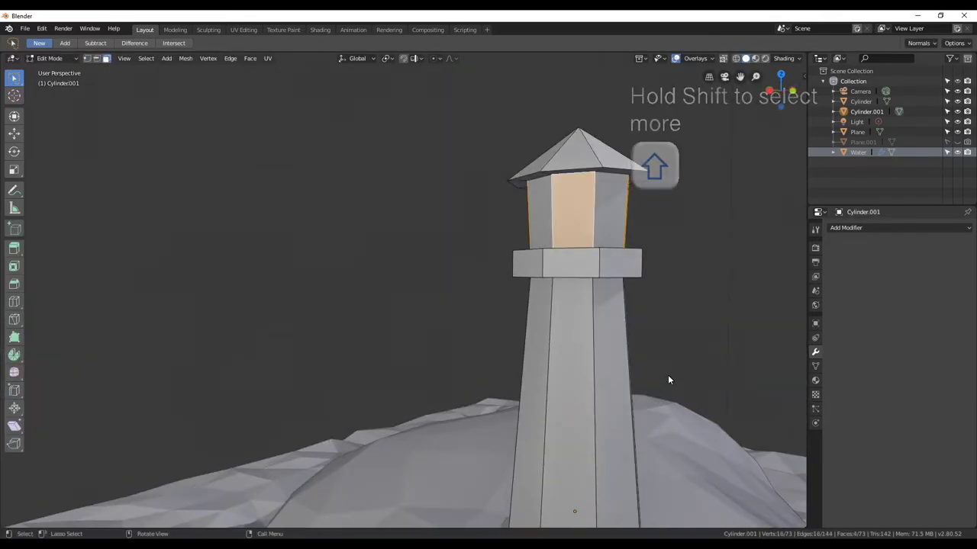
key(i)
click(695, 403)
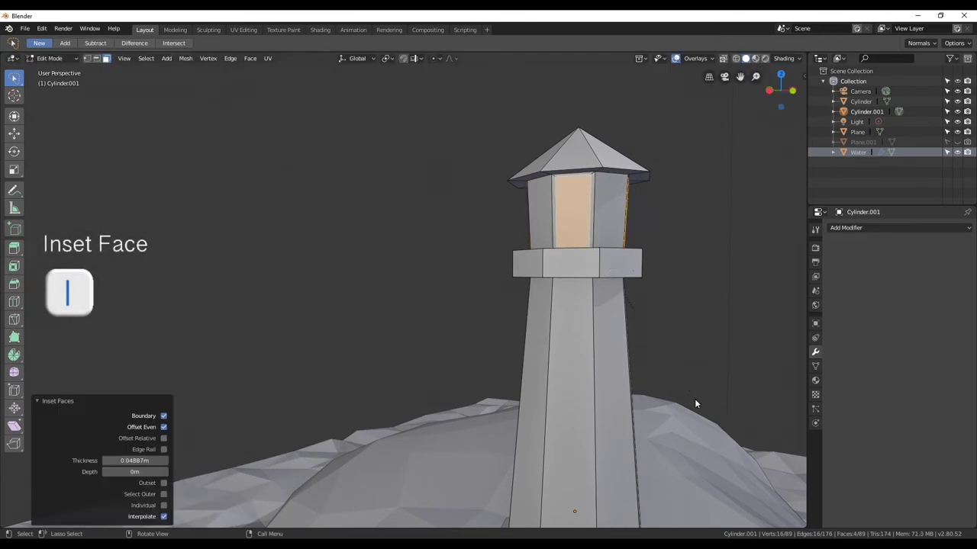
drag(147, 464, 186, 443)
Step: Apply a second inset to the selected lantern faces
mouse_move(187, 443)
middle_down()
mouse_move(630, 286)
mouse_move(439, 289)
middle_up()
scroll(252, 283, down, 3)
middle_drag(252, 282, 481, 301)
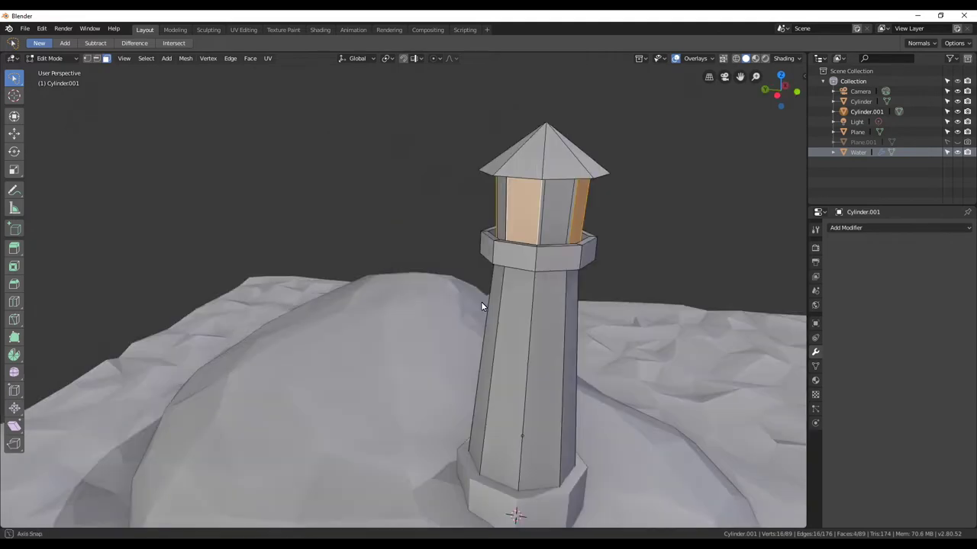
scroll(494, 304, up, 2)
key(i)
click(494, 303)
Step: Add more lantern faces to the selection and inset them into framed window panes
mouse_move(161, 459)
middle_down()
mouse_move(349, 284)
mouse_move(549, 286)
mouse_move(512, 308)
mouse_move(598, 302)
mouse_move(382, 229)
middle_up()
shift+click(549, 286)
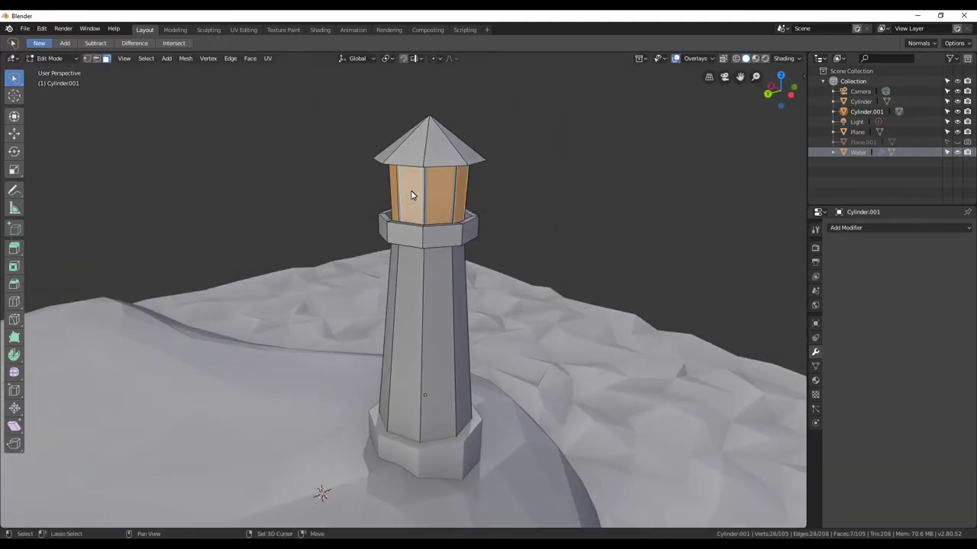
scroll(227, 215, up, 2)
shift+middle_drag(227, 216, 247, 264)
key(i)
click(586, 335)
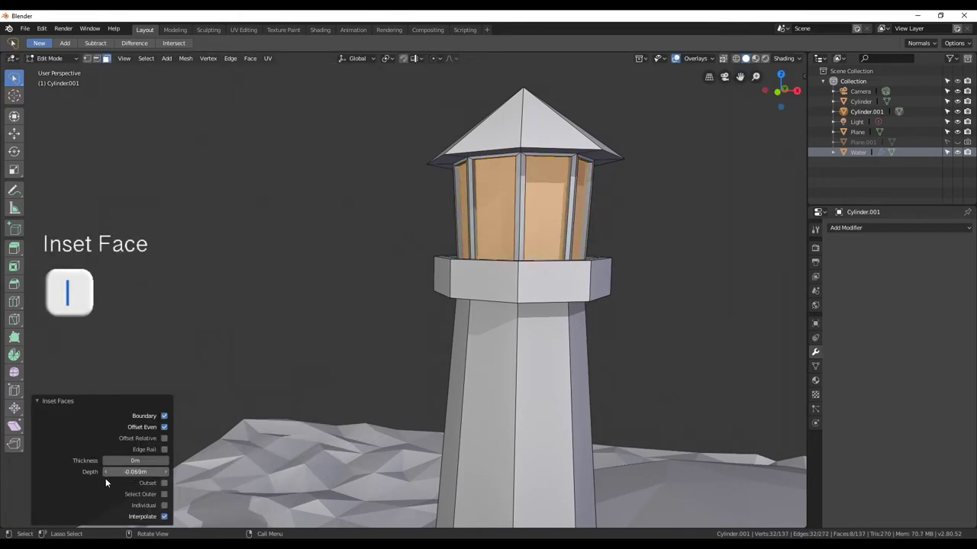
Step: Deselect everything and try a loop cut on the tower, then undo it
mouse_move(117, 479)
middle_down()
mouse_move(358, 336)
mouse_move(407, 400)
middle_up()
scroll(358, 336, down, 5)
key(alt+a)
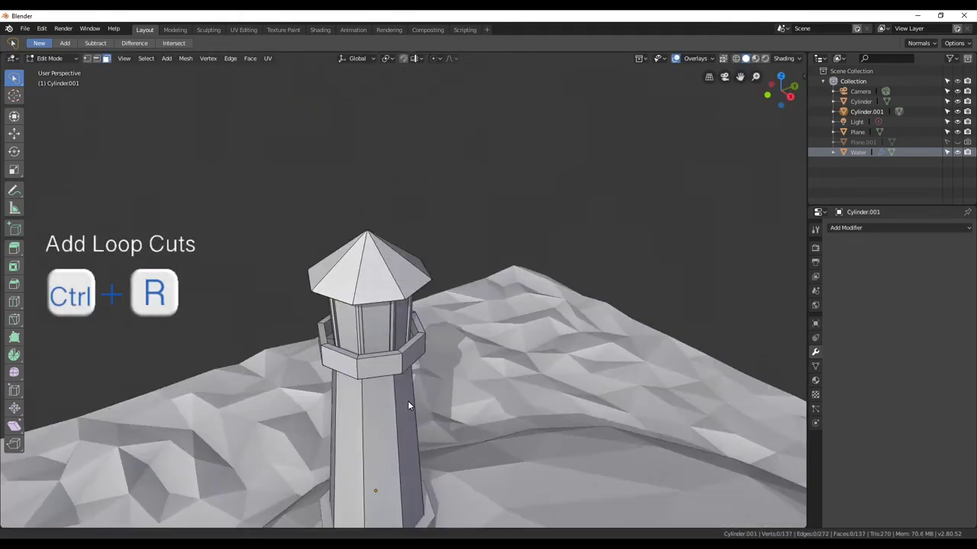
scroll(407, 404, up, 2)
key(ctrl+r)
scroll(409, 334, up, 4)
click(410, 333)
scroll(480, 350, down, 3)
key(ctrl+z)
Step: Add five horizontal loop cuts around the tower shaft and return to Object Mode
key(ctrl+r)
scroll(434, 328, up, 4)
click(434, 328)
scroll(578, 377, down, 5)
mouse_move(577, 377)
middle_down()
mouse_move(577, 414)
mouse_move(502, 371)
mouse_move(513, 364)
mouse_move(466, 373)
middle_up()
key(Tab)
scroll(481, 397, up, 4)
key(shift+a)
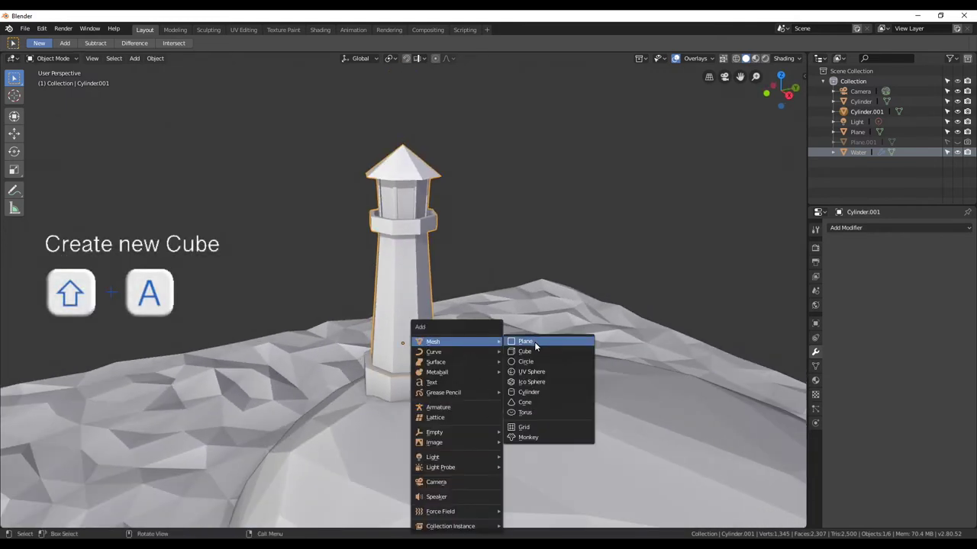
Step: Add a cube and shrink it to 0.25 scale
click(535, 351)
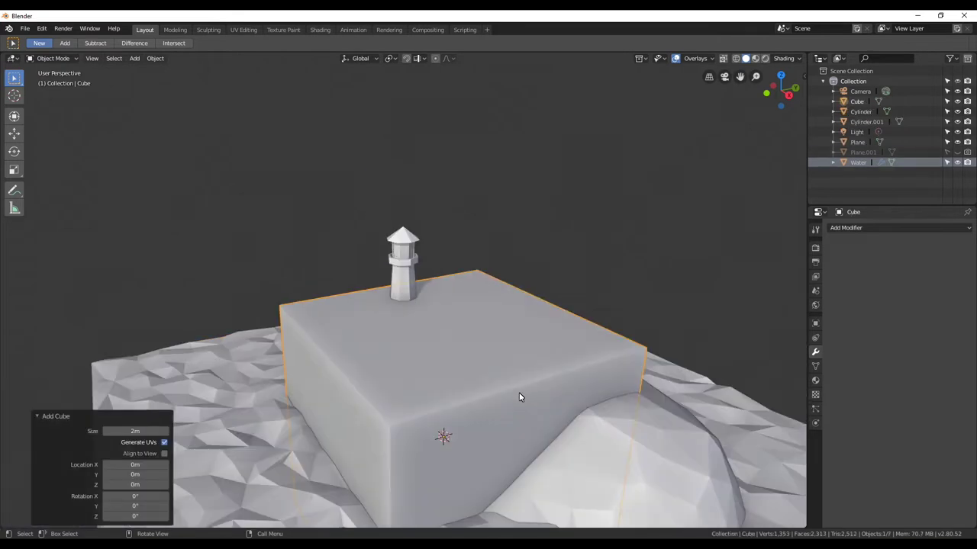
scroll(519, 392, down, 4)
text(s.25)
key(Return)
Step: From the top view, rotate the cube about -21.8° around Z
key(KP_7)
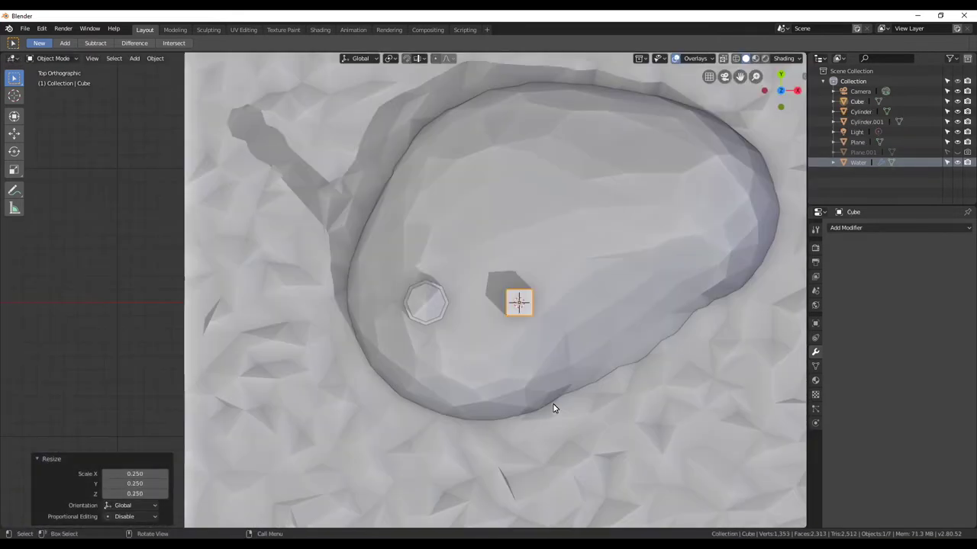
click(488, 292)
middle_drag(489, 293, 489, 367)
scroll(491, 407, down, 3)
key(KP_7)
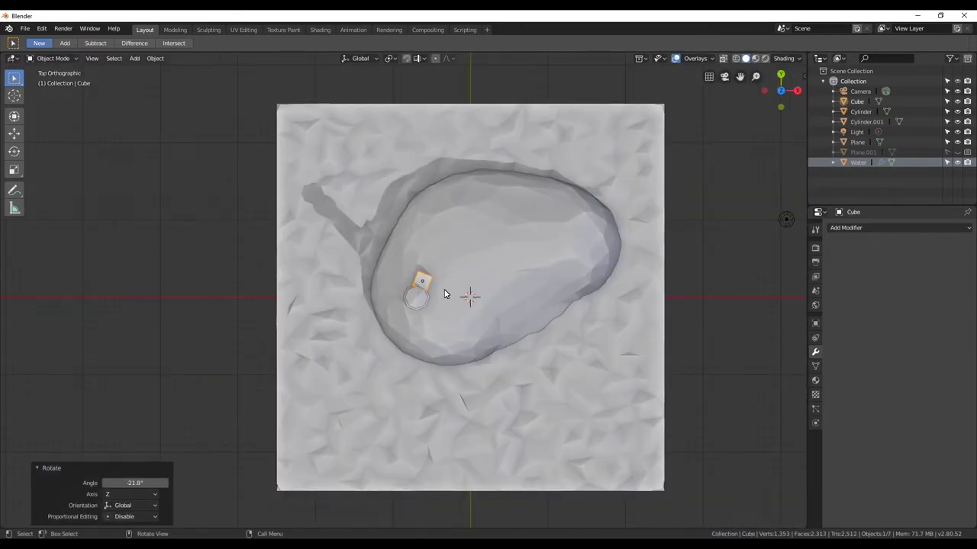
Step: Move the cube beside the lighthouse so it sits snug against the tower base
click(452, 322)
mouse_move(452, 322)
middle_down()
mouse_move(427, 367)
mouse_move(473, 359)
middle_up()
scroll(395, 373, up, 3)
scroll(497, 366, down, 3)
scroll(496, 366, up, 5)
key(g)
click(458, 397)
mouse_move(458, 396)
middle_down()
mouse_move(479, 410)
mouse_move(455, 391)
mouse_move(456, 305)
mouse_move(475, 386)
middle_up()
key(g)
click(414, 389)
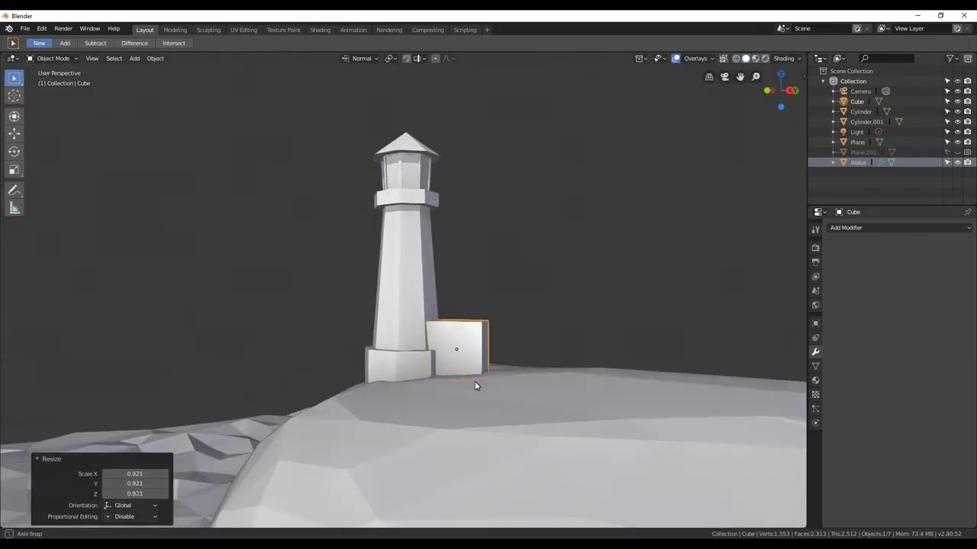
Step: Enter Edit Mode on the cube and begin a loop cut across it
key(Tab)
scroll(404, 234, up, 3)
scroll(376, 252, up, 3)
key(ctrl+r)
scroll(376, 257, down, 2)
middle_drag(376, 257, 366, 290)
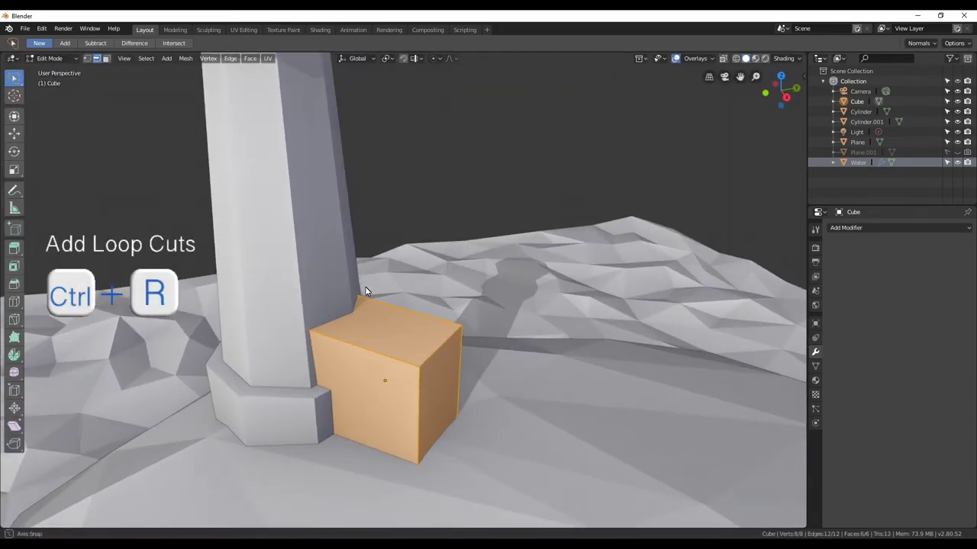
Step: Add a centred loop cut and select both halves of the cube's top
mouse_move(403, 333)
middle_down()
mouse_move(367, 376)
mouse_move(180, 228)
middle_up()
click(367, 376)
right_click(367, 376)
click(355, 336)
shift+click(381, 325)
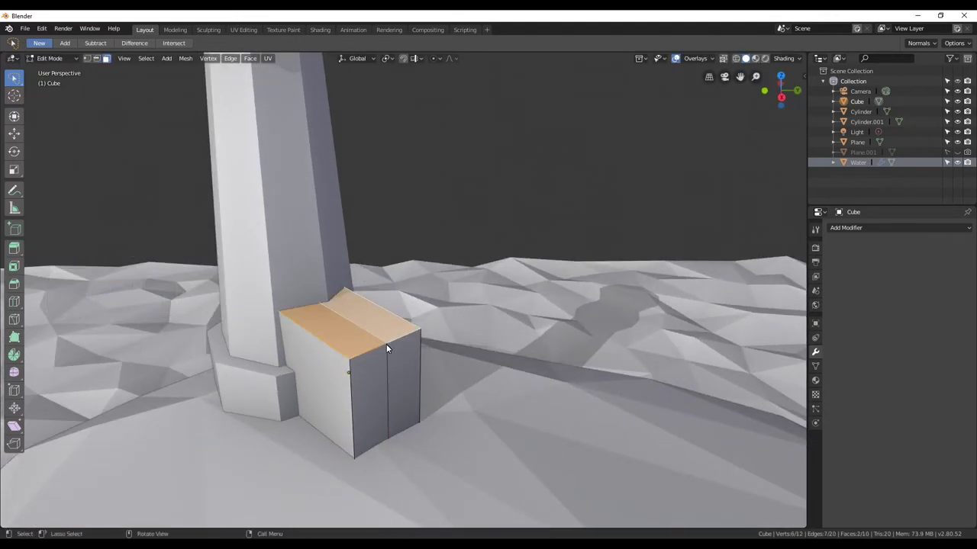
Step: Extrude the top, scale it out into an overhang, then extrude it up 0.112 m
key(e)
click(386, 340)
key(s)
click(396, 343)
key(e)
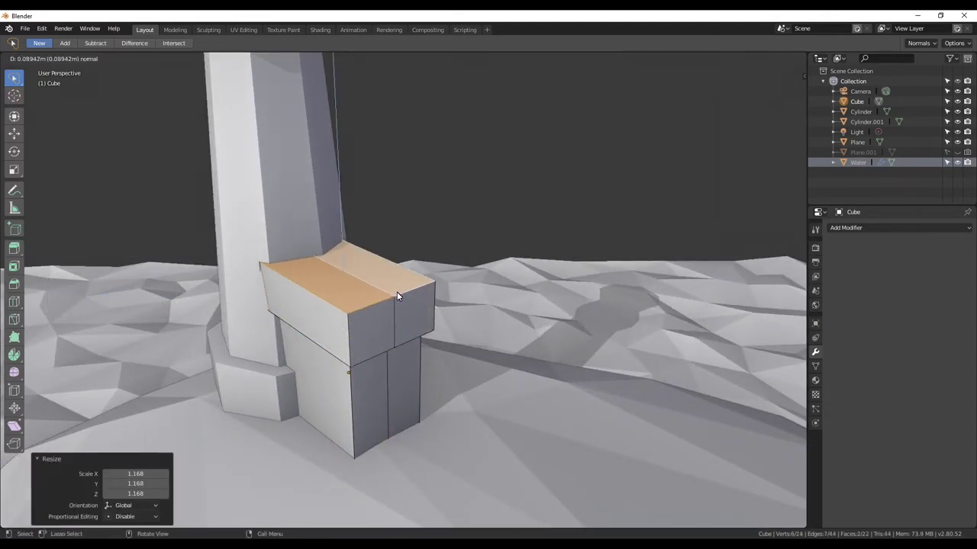
click(398, 284)
Step: Turn on X-ray so the hut's top vertices are visible
middle_drag(290, 300, 305, 316)
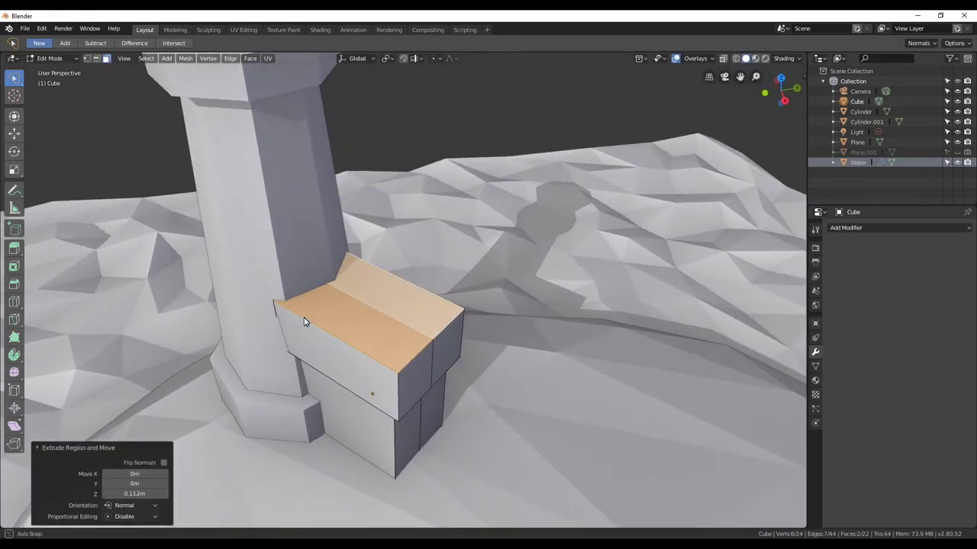
middle_drag(305, 272, 342, 330)
key(alt+m)
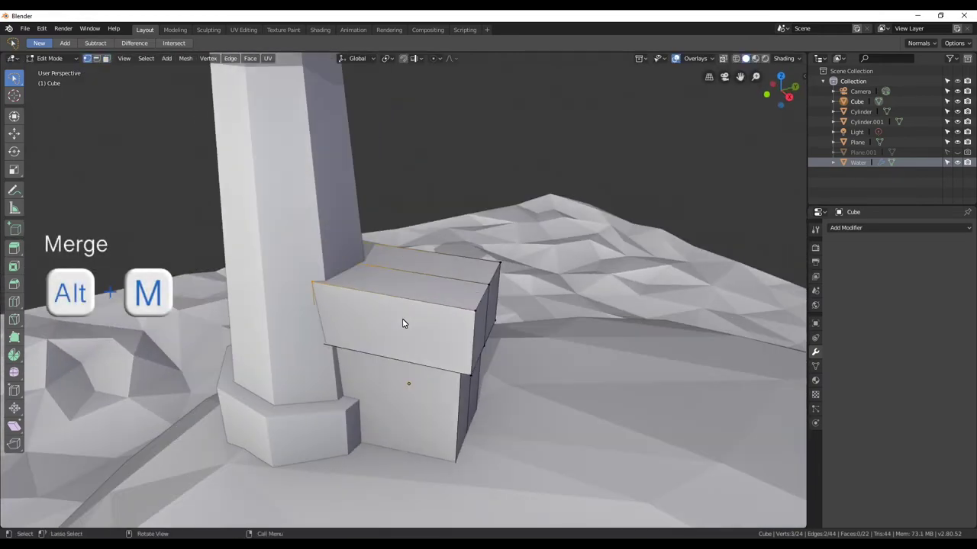
key(alt+z)
scroll(298, 259, down, 5)
middle_drag(298, 258, 356, 327)
scroll(361, 326, up, 3)
scroll(362, 326, up, 3)
Step: Merge the front and back top vertices at centre into a gable ridge, then restore solid shading
key(alt+m)
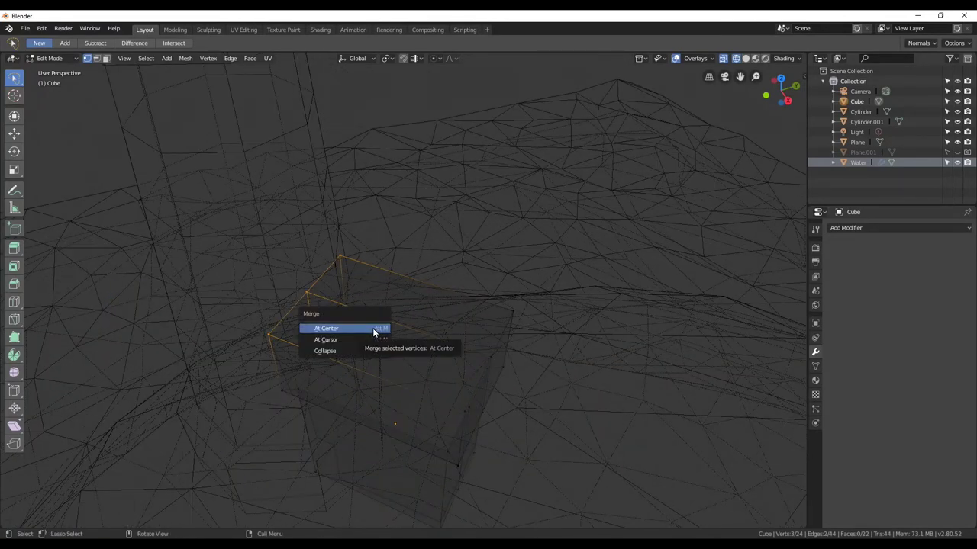
click(373, 329)
mouse_move(390, 401)
middle_down()
mouse_move(377, 374)
mouse_move(452, 302)
middle_up()
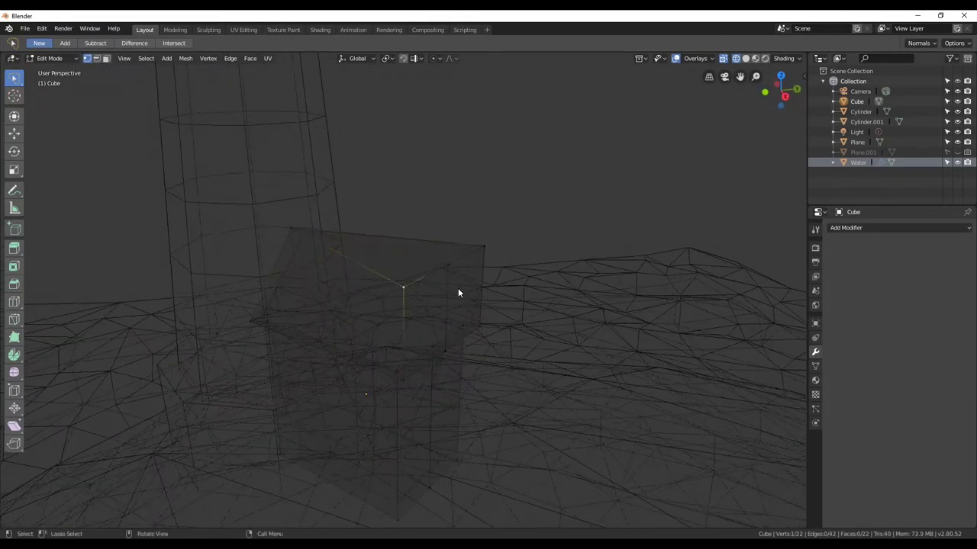
key(alt+m)
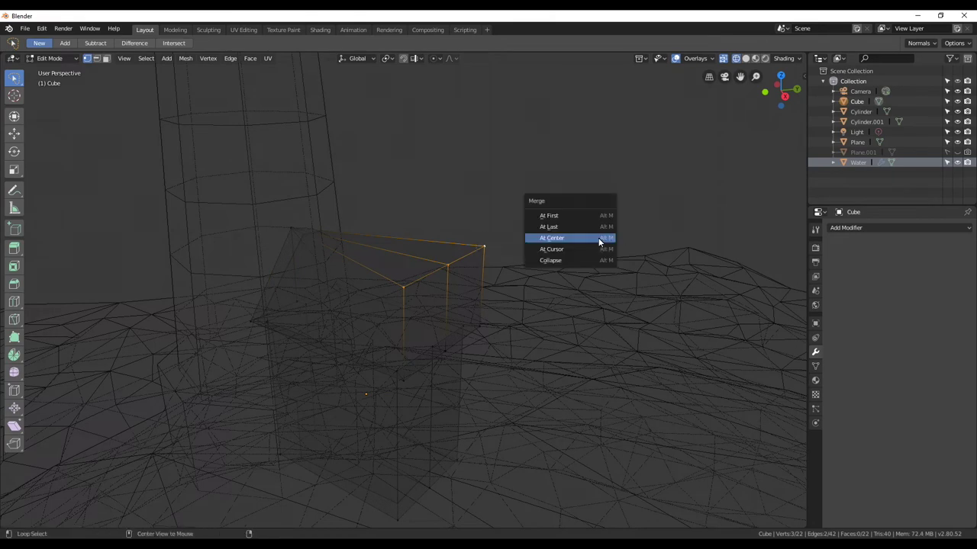
click(599, 237)
key(z)
click(538, 275)
Step: Reposition the hut in Object Mode
mouse_move(544, 280)
middle_down()
mouse_move(525, 304)
mouse_move(531, 277)
mouse_move(488, 305)
middle_up()
scroll(488, 305, down, 5)
key(Tab)
key(g)
click(462, 350)
scroll(544, 377, up, 3)
Step: Scale the two roof faces and lower the ridge edge along Z
key(Tab)
middle_drag(472, 324, 222, 282)
click(229, 270)
key(s)
click(354, 323)
mouse_move(354, 323)
middle_down()
mouse_move(314, 345)
mouse_move(412, 335)
middle_up()
click(327, 285)
key(g)
key(z)
click(303, 332)
scroll(303, 332, down, 5)
Step: Shift the finished hut to its final spot beside the lighthouse
key(Tab)
scroll(412, 335, down, 3)
key(g)
click(341, 325)
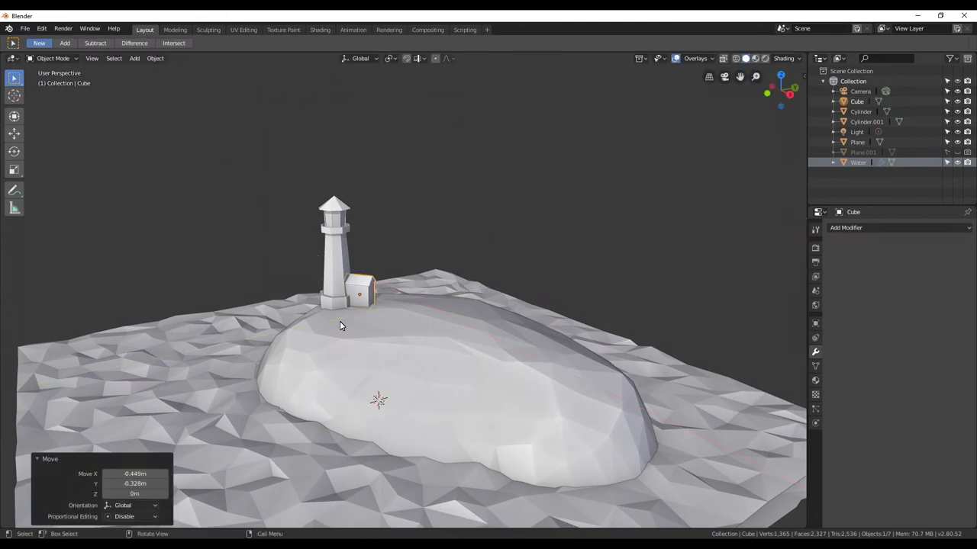
Step: Check the hut's edge options in Edit Mode and return to Object Mode
scroll(357, 318, up, 4)
scroll(357, 318, up, 2)
scroll(421, 370, up, 2)
key(Tab)
right_click(424, 375)
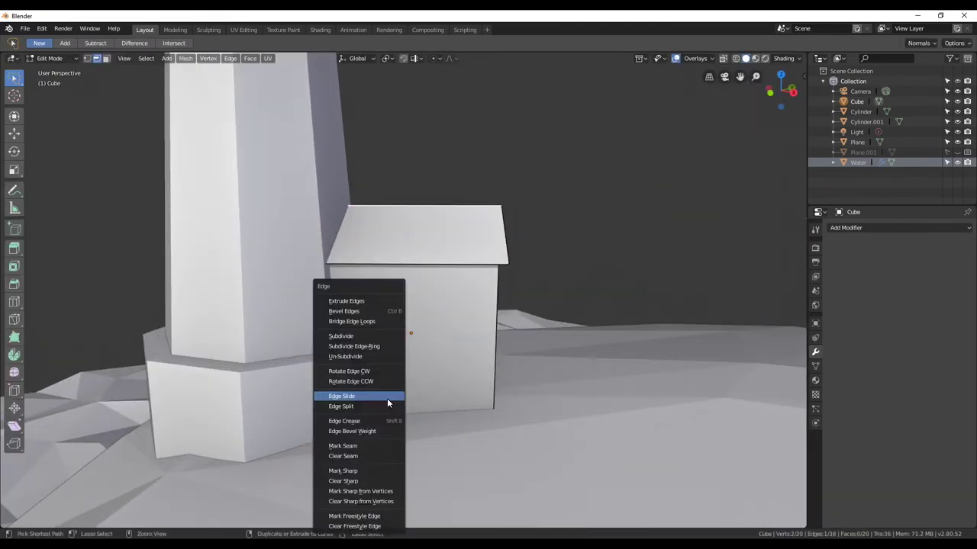
scroll(382, 403, down, 6)
key(Tab)
Step: Add a new cube and scale it down for the door
key(shift+a)
scroll(482, 419, down, 3)
key(s)
click(457, 404)
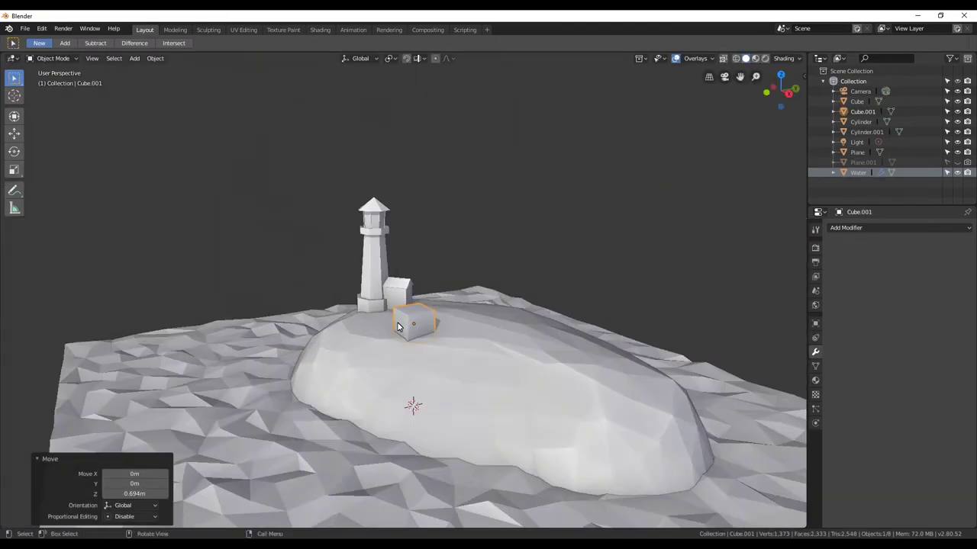
scroll(482, 419, up, 5)
key(s)
click(515, 430)
Step: Move the small cube to the hut's front and shrink it further
key(g)
click(427, 321)
scroll(482, 379, up, 2)
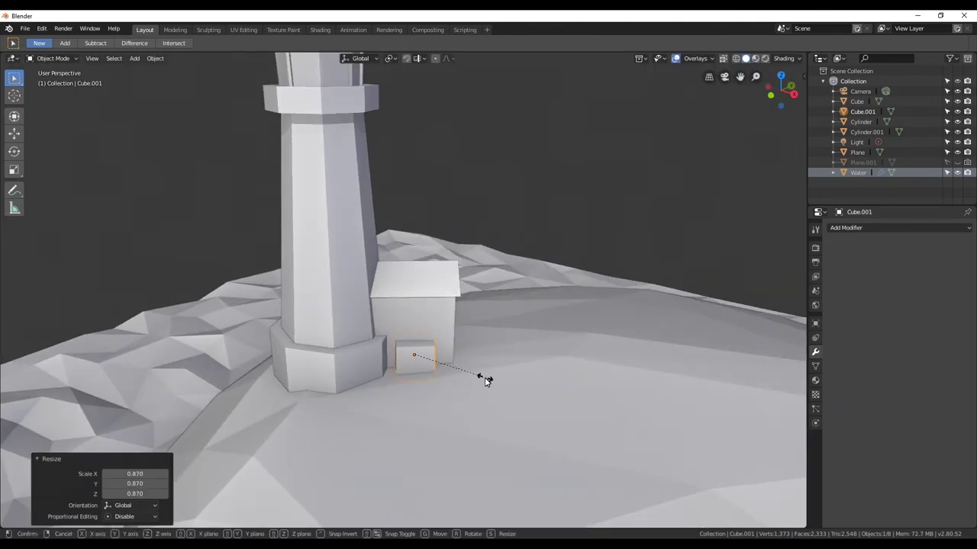
scroll(481, 379, up, 3)
key(g)
click(408, 351)
Step: Switch transform orientation to Normal and finish shaping the door block
mouse_move(407, 350)
middle_down()
mouse_move(435, 408)
mouse_move(458, 279)
middle_up()
click(360, 58)
click(359, 103)
click(486, 412)
middle_drag(486, 412, 462, 334)
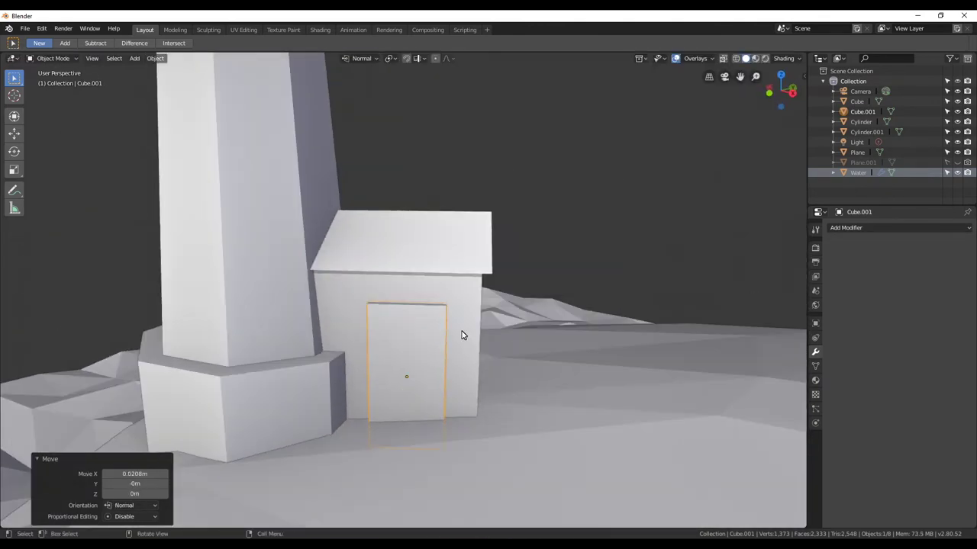
Step: Select the hut and add a Boolean modifier targeting Cube.001
click(463, 334)
click(847, 229)
click(767, 274)
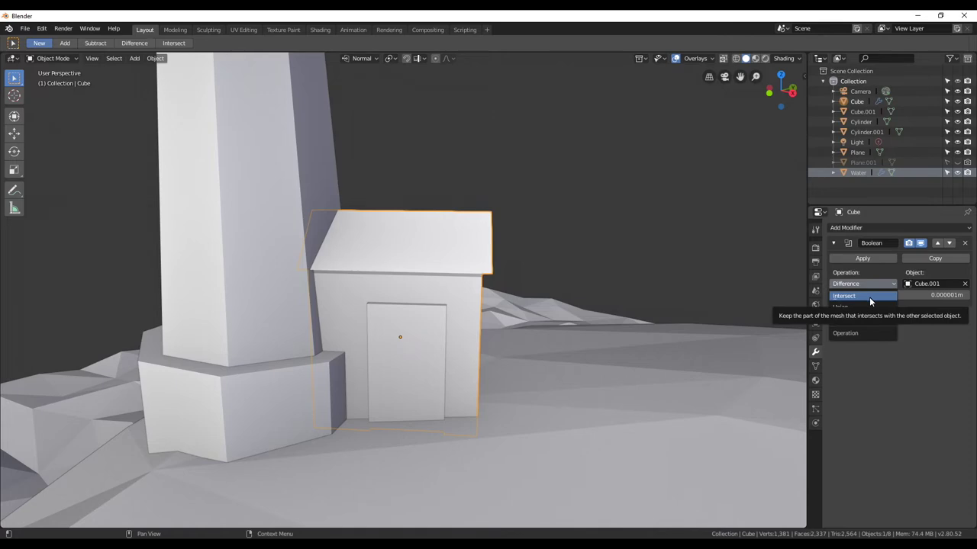
Step: Choose the Boolean operation and apply the door cut to the hut
click(869, 296)
key(ctrl+z)
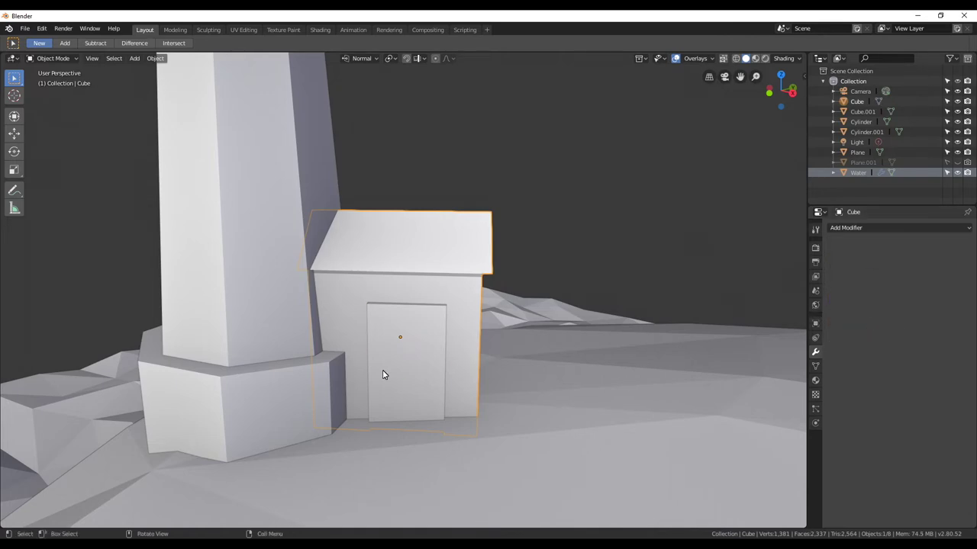
key(x)
Step: Resize Cube.001 and move it onto the hut's side wall as a window
click(384, 374)
mouse_move(383, 374)
middle_down()
mouse_move(453, 371)
mouse_move(493, 342)
mouse_move(432, 375)
middle_up()
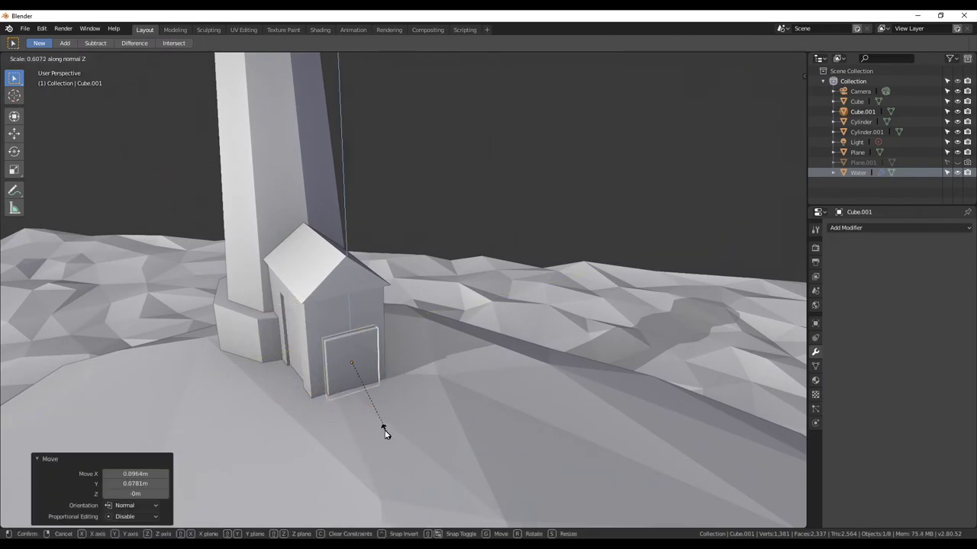
click(375, 408)
mouse_move(375, 408)
middle_down()
mouse_move(398, 380)
mouse_move(361, 384)
middle_up()
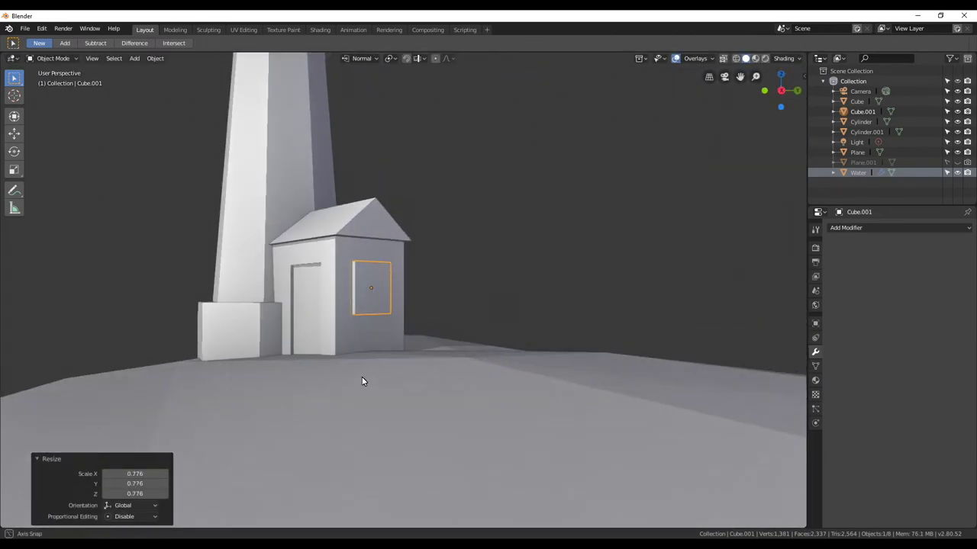
click(362, 366)
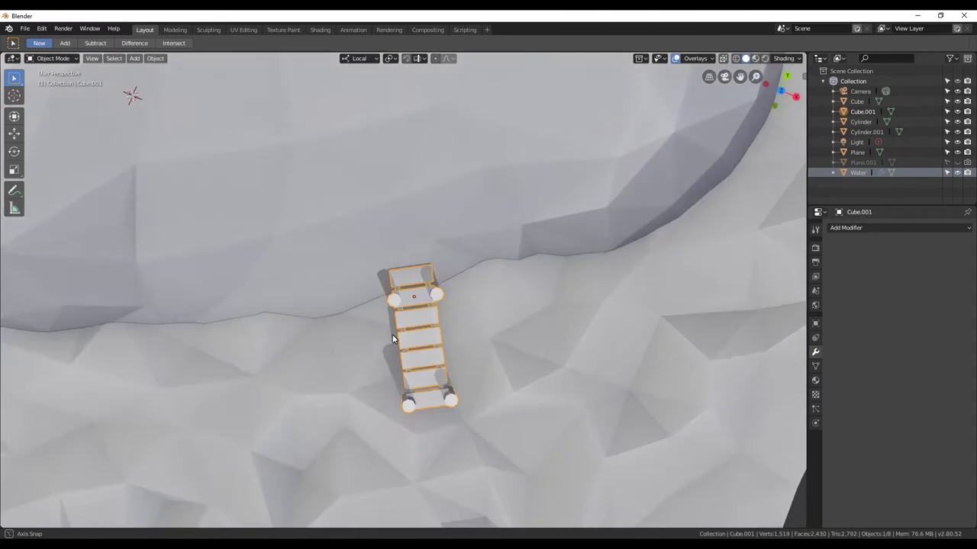
Step: Orbit to an oblique view of the island and its new pier
middle_drag(392, 338, 415, 361)
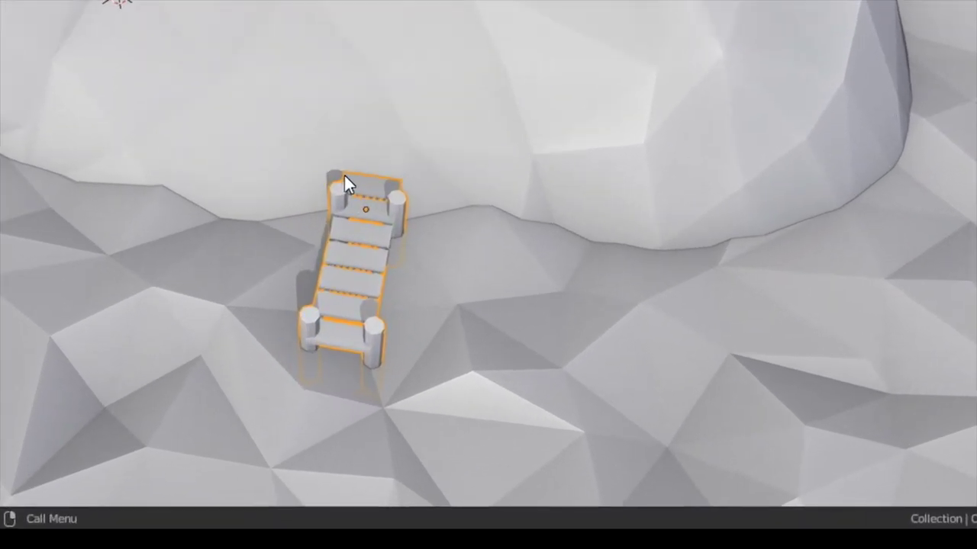
Step: Add a Bezier curve, raise it along Z, and expand its Geometry settings
key(shift+a)
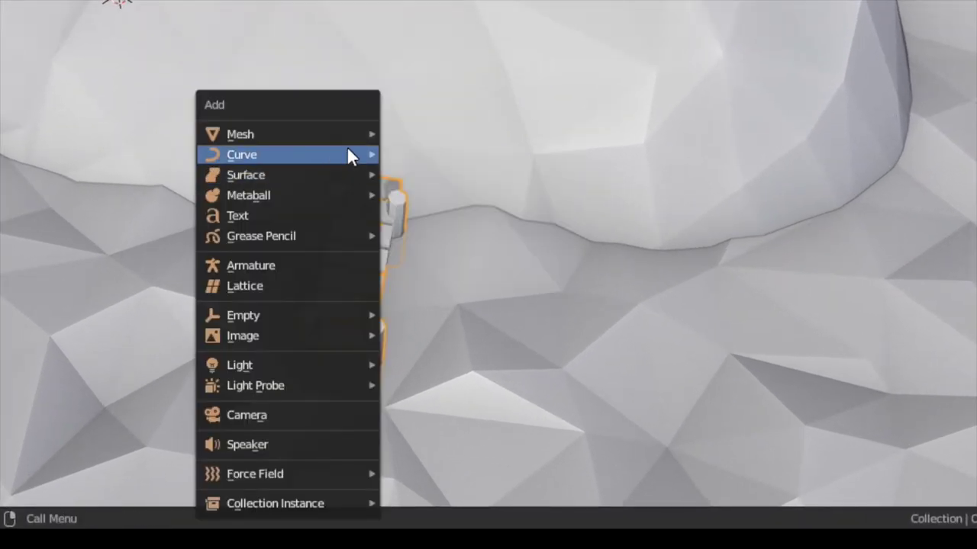
mouse_move(287, 155)
click(418, 174)
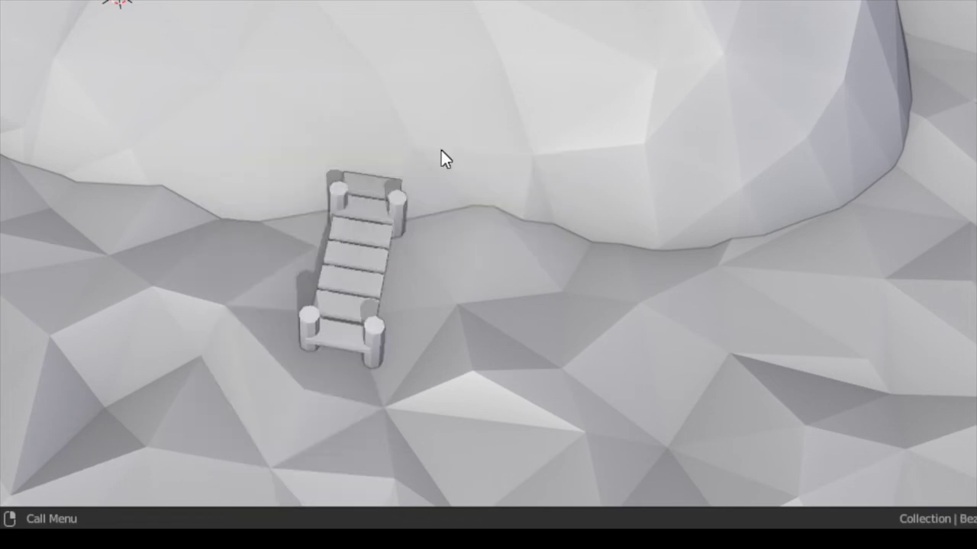
key(g)
key(z)
click(388, 308)
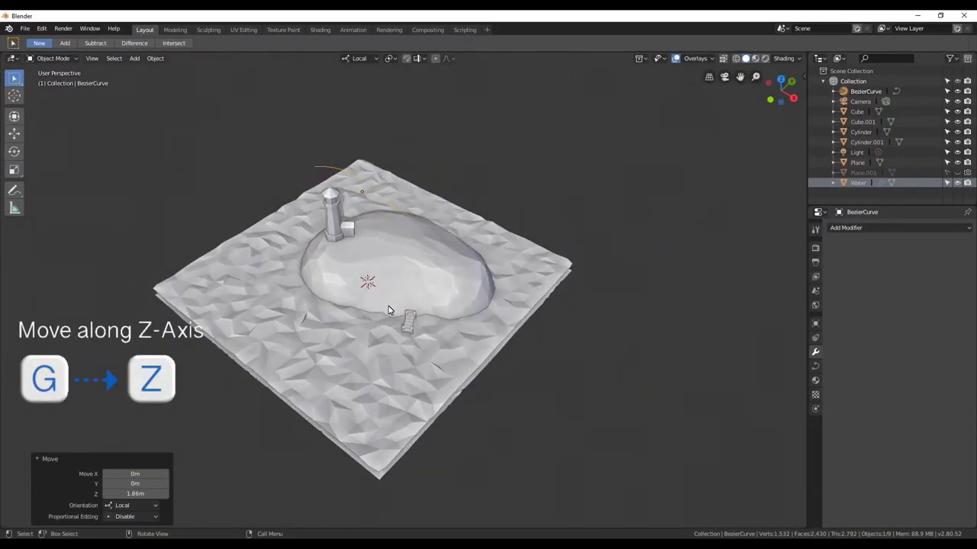
scroll(389, 308, up, 2)
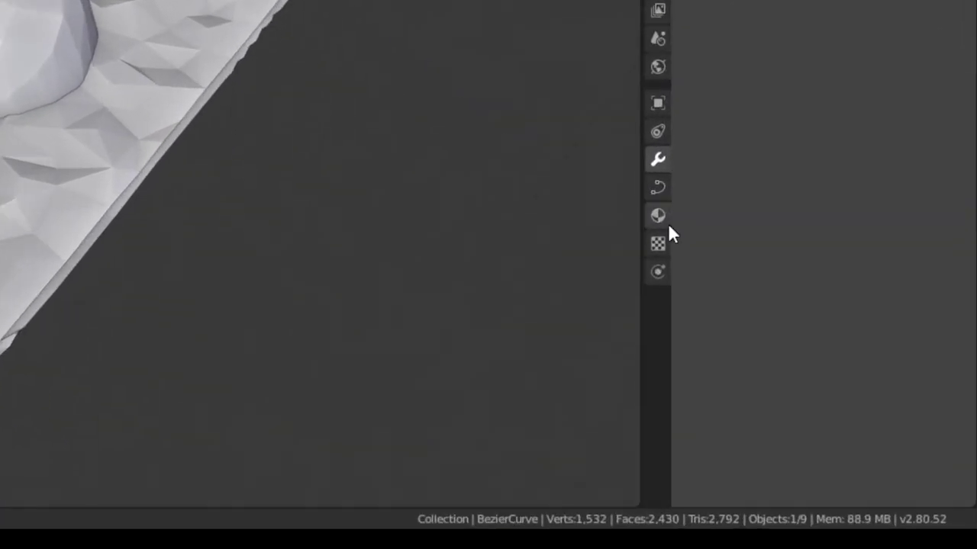
click(813, 365)
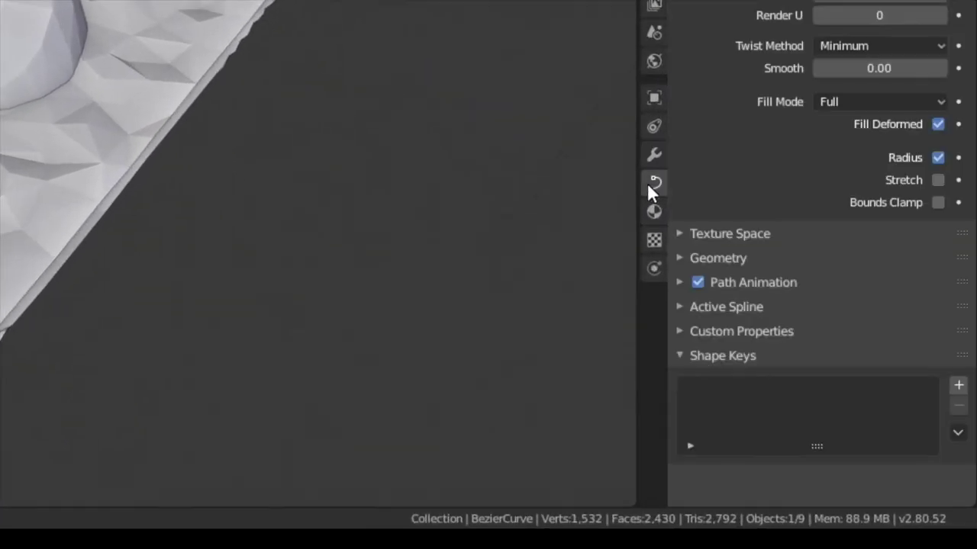
click(676, 258)
scroll(689, 321, down, 2)
scroll(689, 320, up, 2)
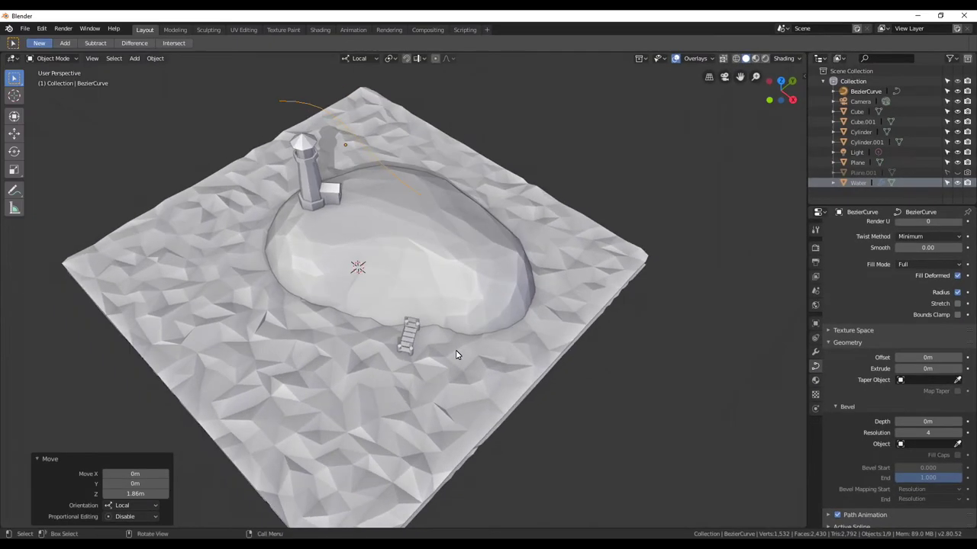
Step: Add a Bezier circle, set it as the curve's bevel object with no taper, and select the circle
key(shift+a)
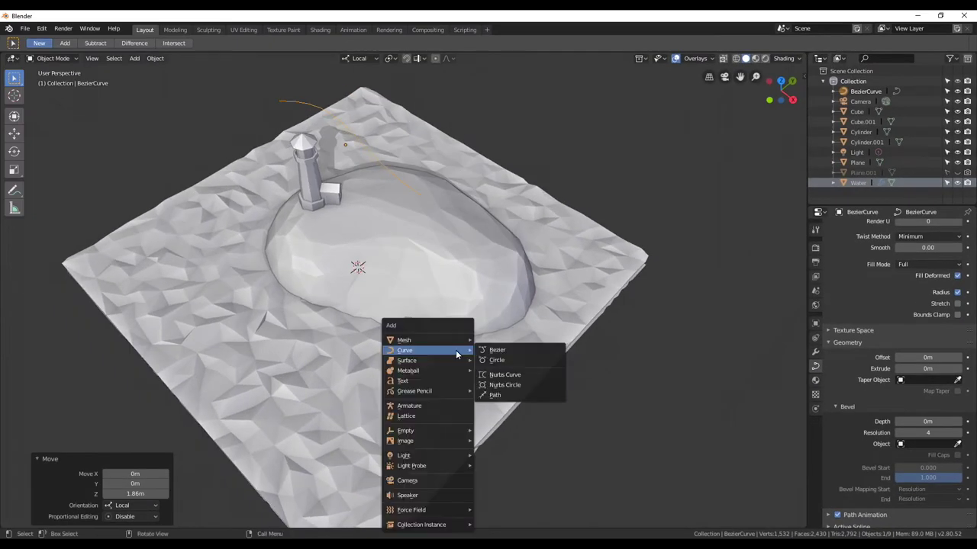
click(497, 360)
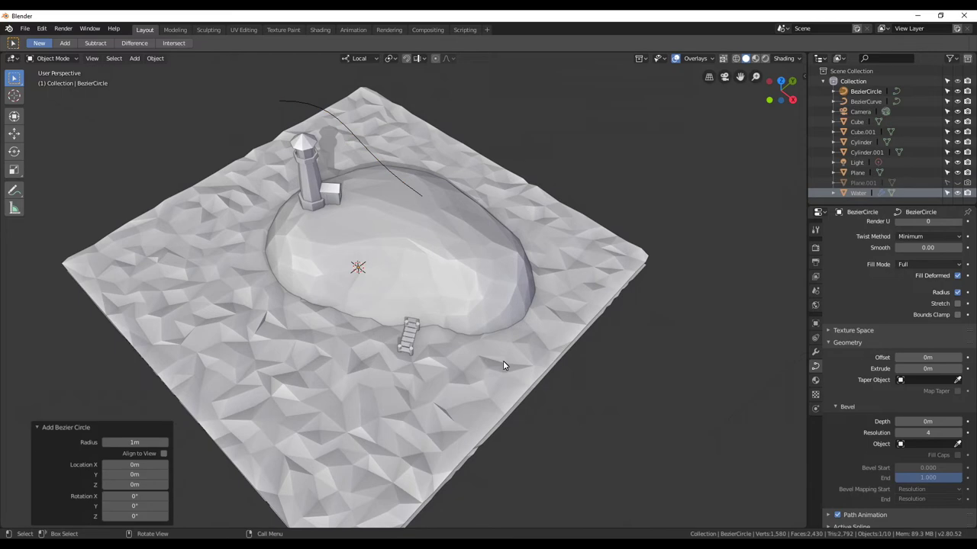
click(865, 101)
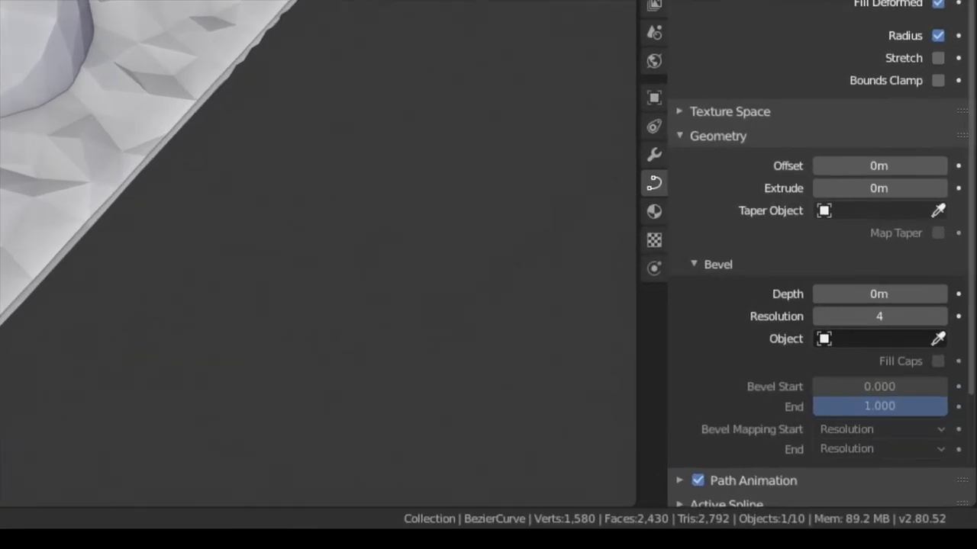
click(927, 380)
click(825, 465)
click(785, 267)
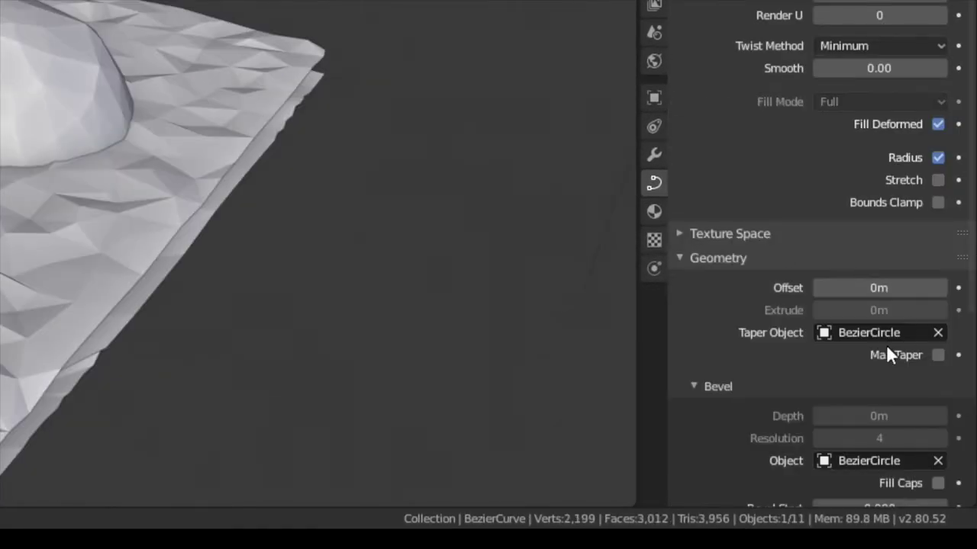
click(937, 333)
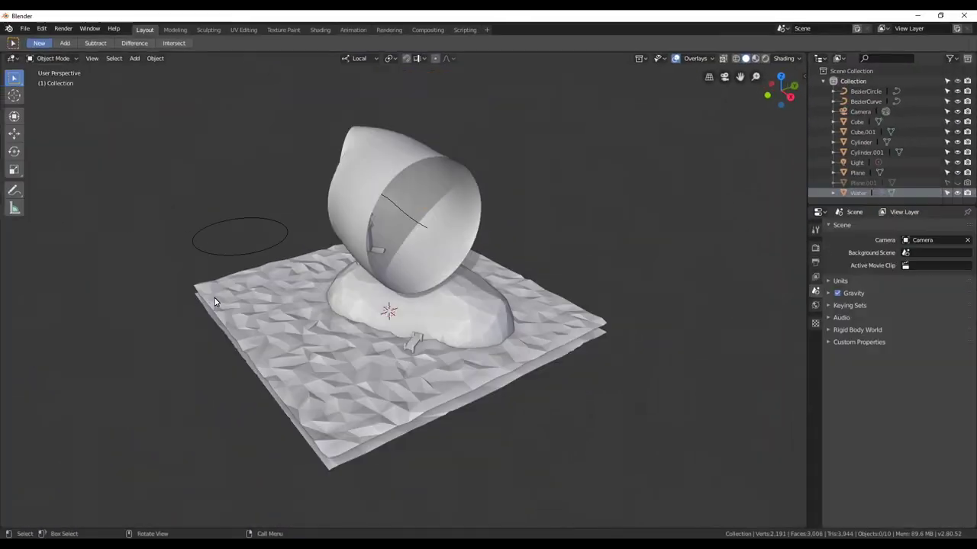
click(230, 252)
Step: Scale the Bezier circle down so the path tube becomes thinner
key(s)
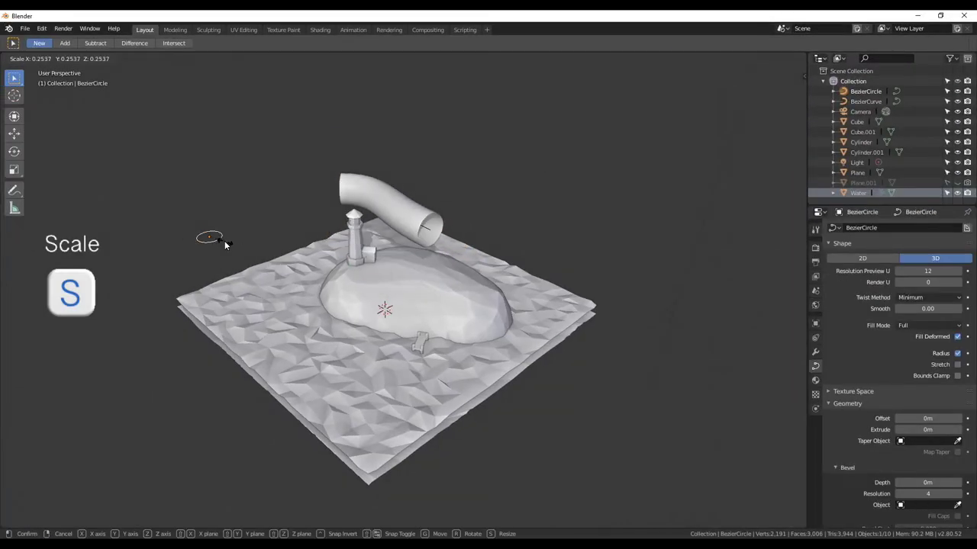
click(219, 242)
scroll(218, 242, up, 3)
mouse_move(219, 242)
middle_down()
mouse_move(176, 233)
mouse_move(233, 320)
middle_up()
scroll(176, 232, down, 2)
scroll(139, 225, up, 5)
Step: In Edit Mode, scale the circle's points and corner handles into a squared-off profile
key(Tab)
key(KP_Decimal)
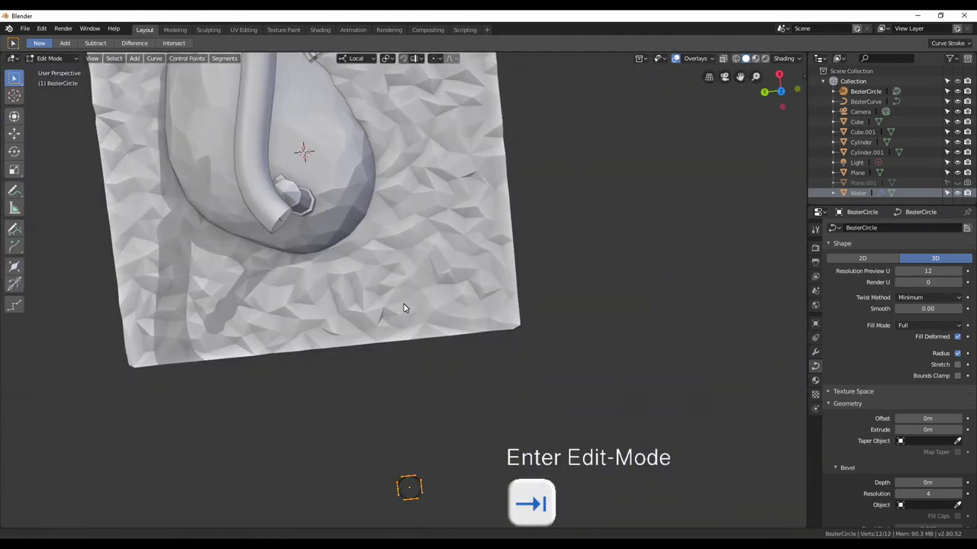
drag(397, 287, 373, 285)
key(s)
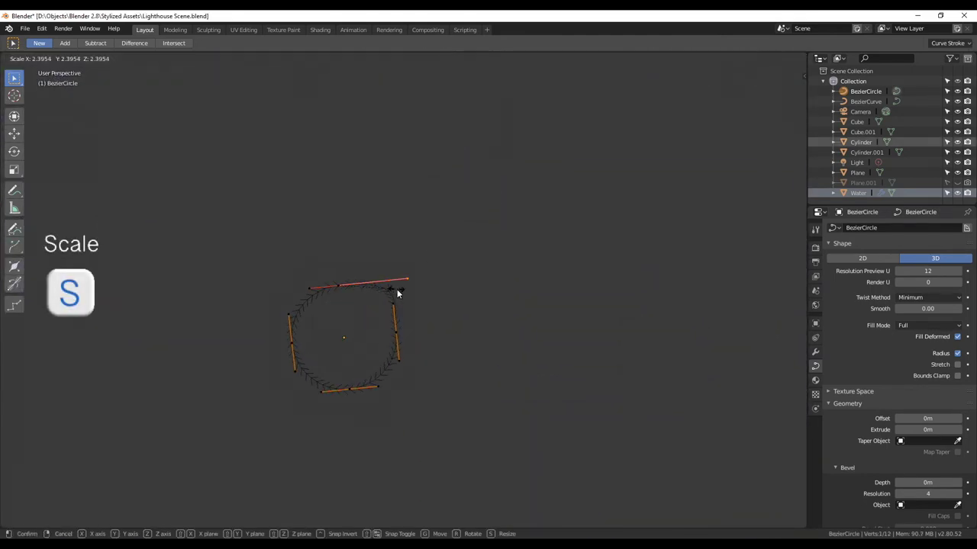
click(300, 413)
key(s)
click(390, 269)
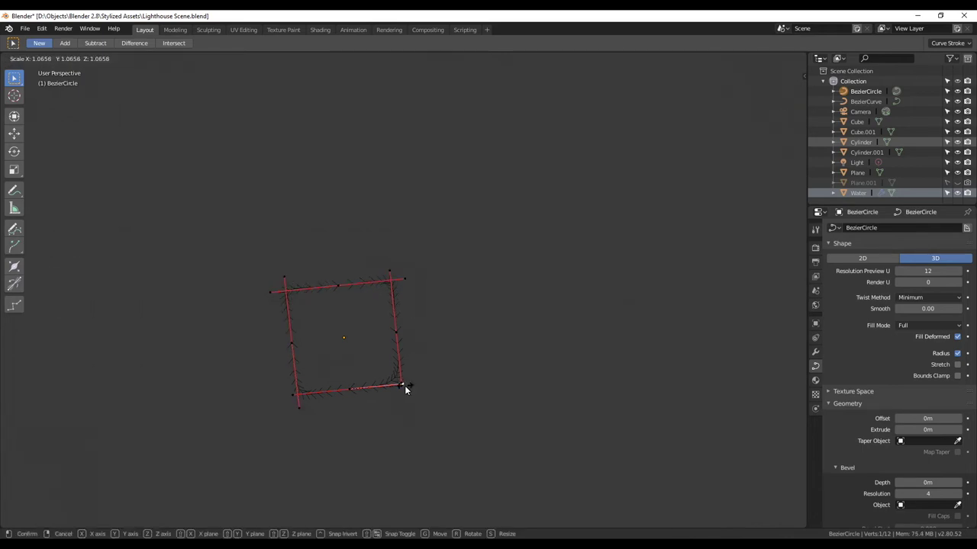
click(401, 392)
key(slash)
key(Tab)
Step: Lower the BezierCurve's points along Z onto the island, forming a flat strip beside the lighthouse
scroll(488, 320, up, 3)
click(471, 161)
key(Tab)
scroll(472, 161, down, 3)
key(g)
key(z)
click(326, 321)
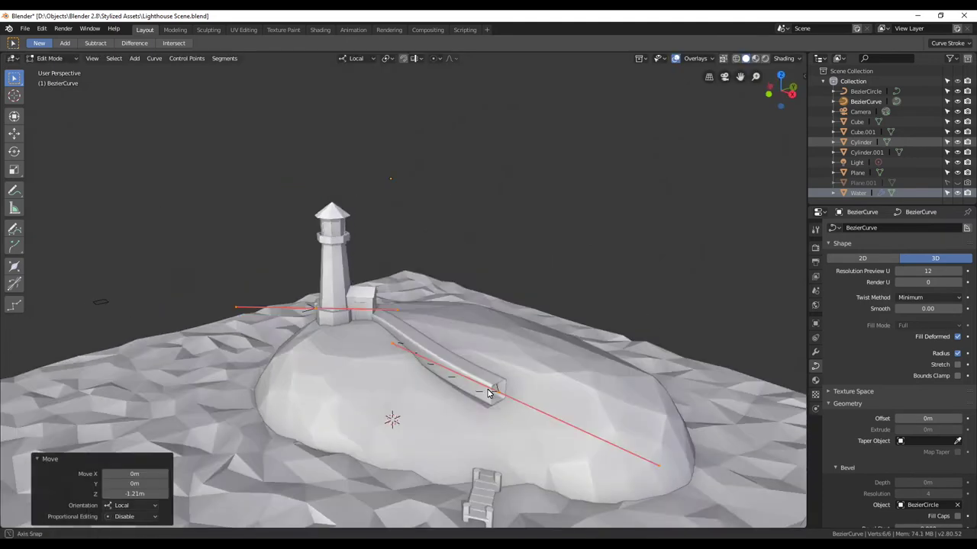
middle_drag(326, 320, 325, 321)
click(431, 376)
Step: Move the path's points again and rotate the path's direction slightly
key(g)
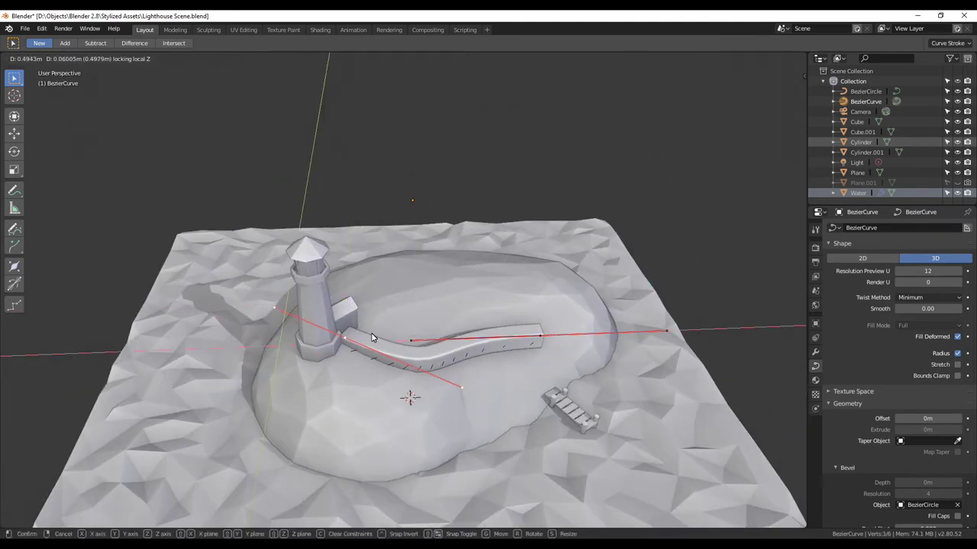
click(166, 331)
scroll(167, 332, up, 3)
key(r)
click(405, 402)
mouse_move(405, 402)
middle_down()
mouse_move(549, 316)
mouse_move(425, 377)
middle_up()
click(523, 298)
Step: From top view, reposition a path point across the island and adjust its height
key(KP_7)
click(427, 393)
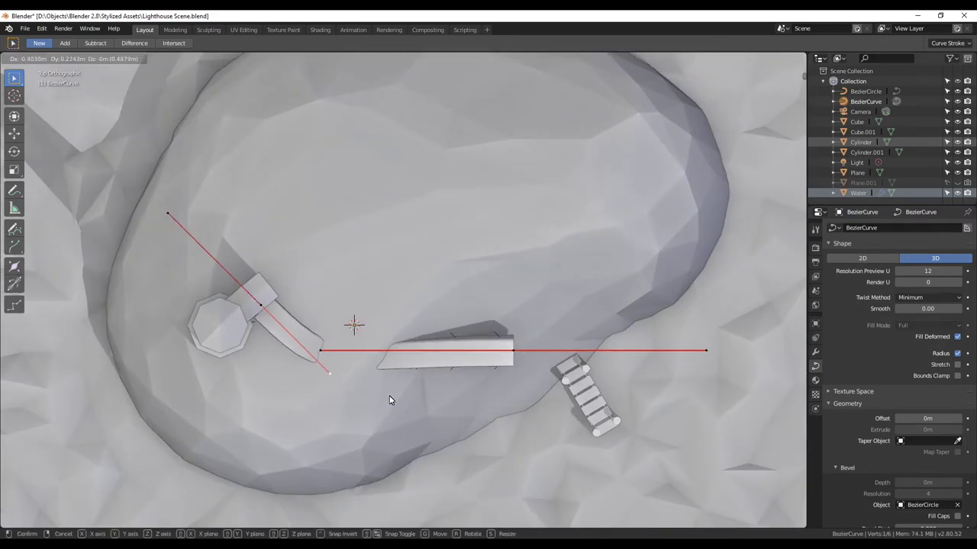
middle_drag(401, 408, 360, 260)
key(g)
key(z)
click(349, 305)
middle_drag(349, 305, 364, 343)
key(g)
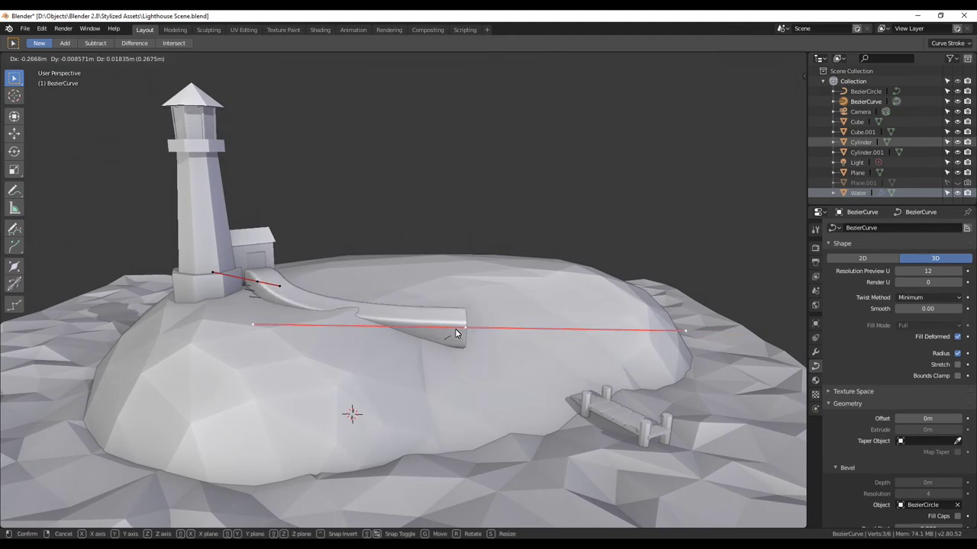
click(510, 338)
click(356, 58)
Step: Move the path's end point into place on the island
click(369, 312)
key(g)
click(457, 323)
middle_drag(457, 323, 505, 363)
key(g)
click(322, 343)
middle_drag(323, 343, 431, 353)
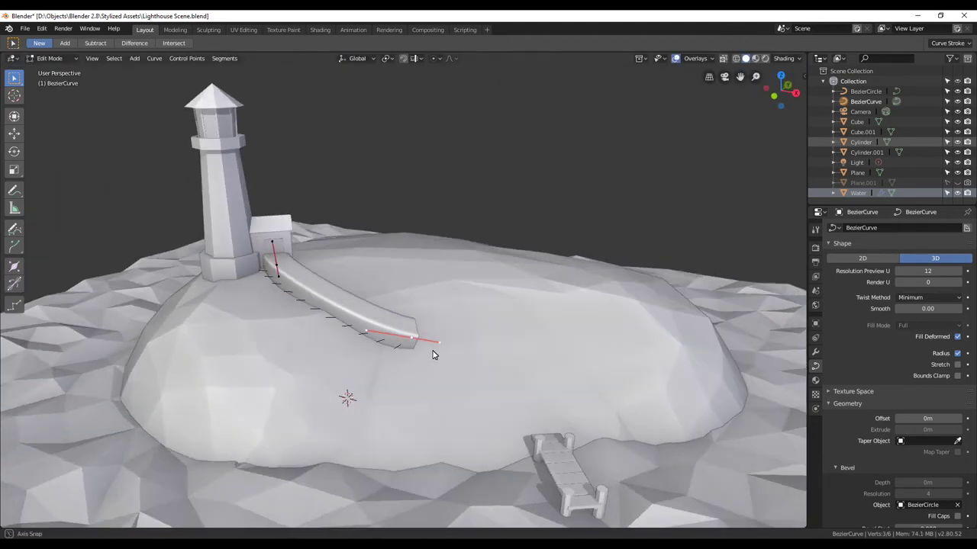
Step: Extrude a new path point, rotate it, and move the end toward the dock
key(e)
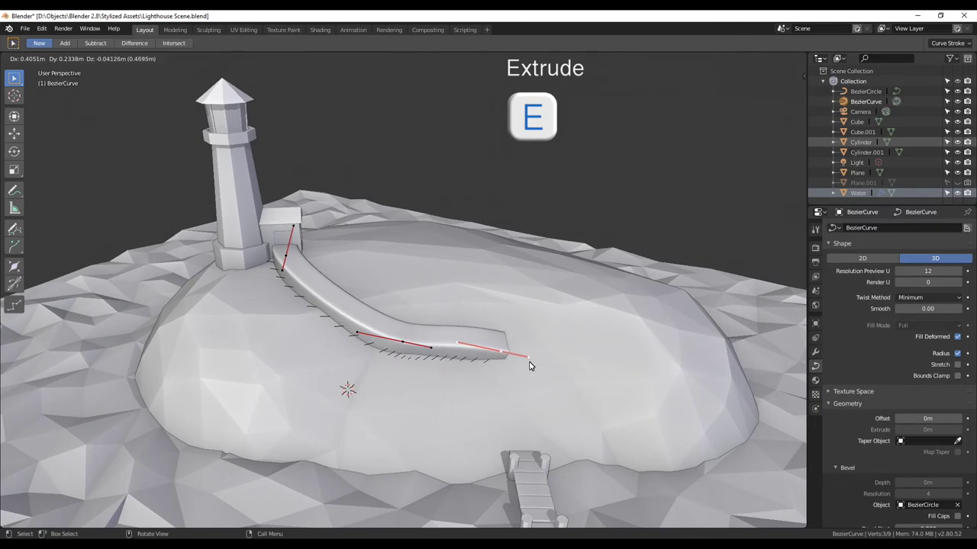
click(530, 366)
key(r)
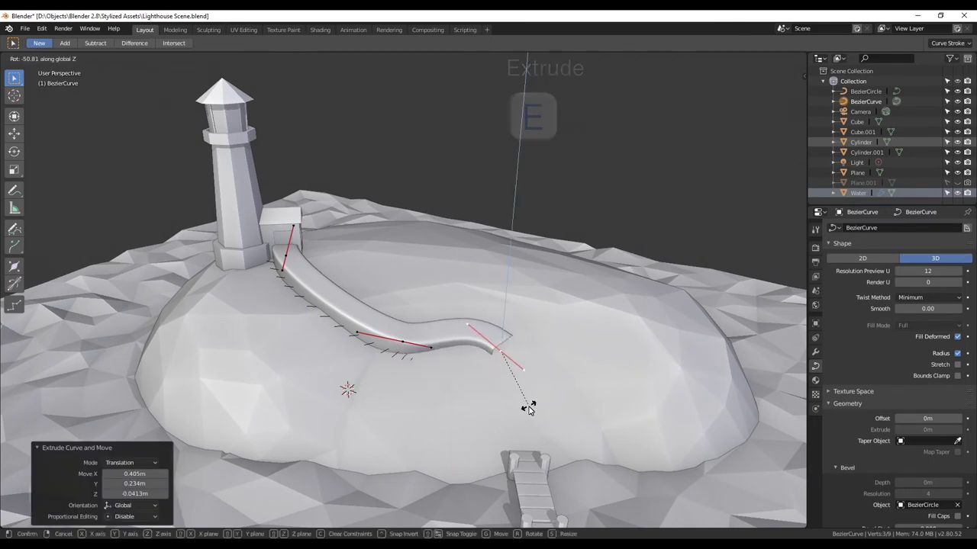
click(530, 408)
middle_drag(530, 408, 575, 333)
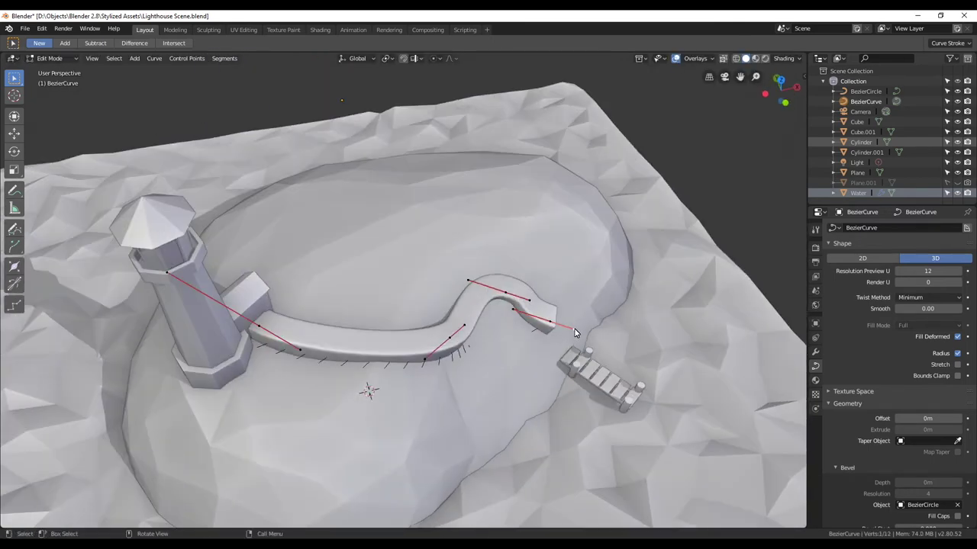
key(g)
click(551, 332)
mouse_move(551, 331)
middle_down()
mouse_move(557, 358)
mouse_move(565, 317)
mouse_move(472, 428)
mouse_move(423, 331)
mouse_move(217, 414)
middle_up()
click(565, 348)
scroll(242, 446, down, 3)
Step: Flatten the Bezier circle profile so the road strip becomes wider
drag(331, 359, 371, 399)
scroll(291, 306, up, 3)
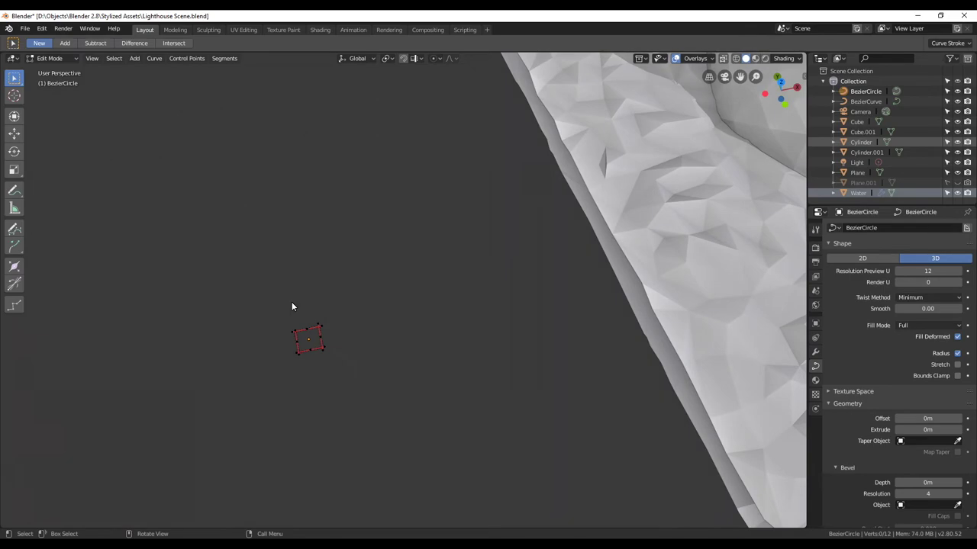
click(332, 354)
scroll(352, 305, down, 5)
scroll(305, 267, up, 5)
middle_drag(288, 251, 309, 263)
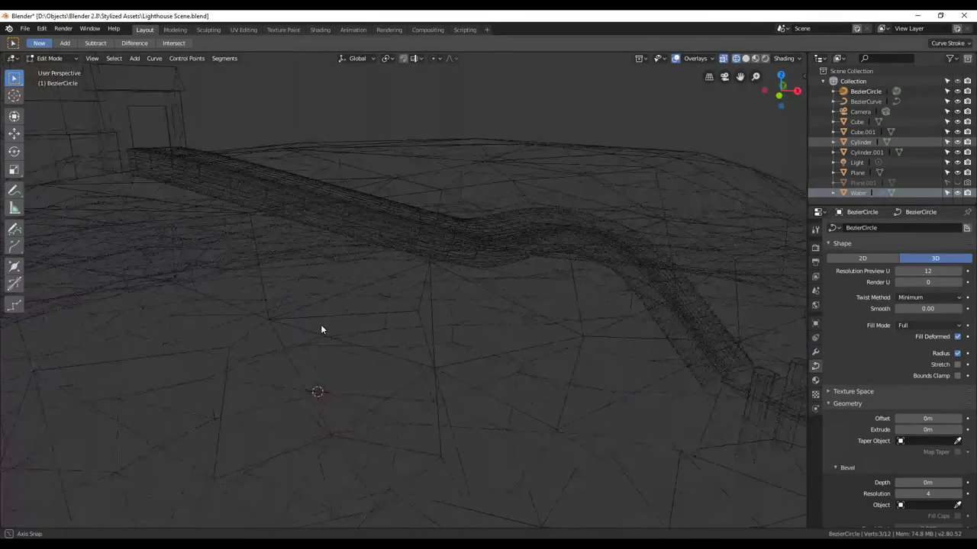
Step: In Edit Mode on the road curve, move a handle to reshape the bend
click(320, 330)
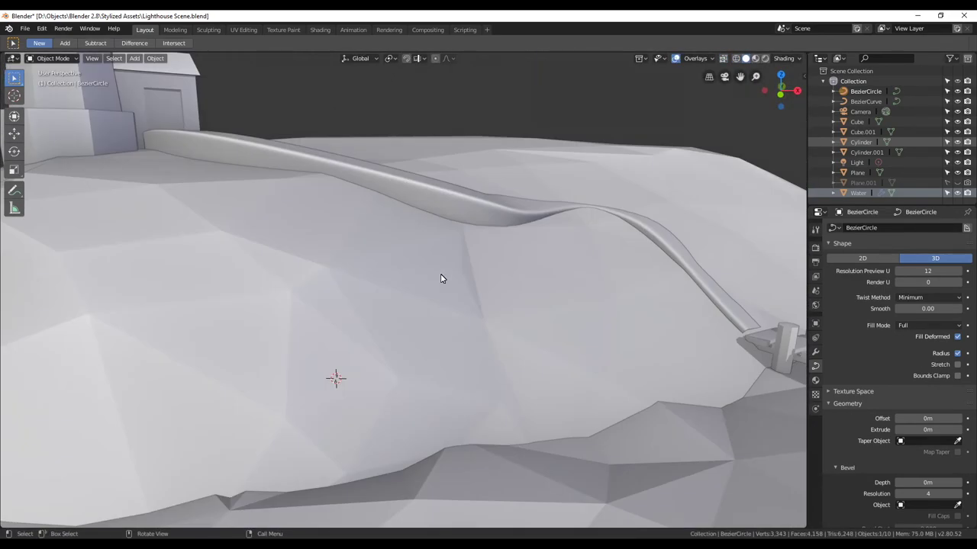
key(Tab)
key(g)
click(589, 295)
scroll(316, 312, down, 5)
scroll(316, 312, up, 5)
middle_drag(316, 312, 345, 257)
Step: Raise another road point along Z, hide the selected points, and leave Edit Mode
click(294, 384)
middle_drag(295, 384, 458, 268)
key(g)
key(z)
click(506, 234)
key(h)
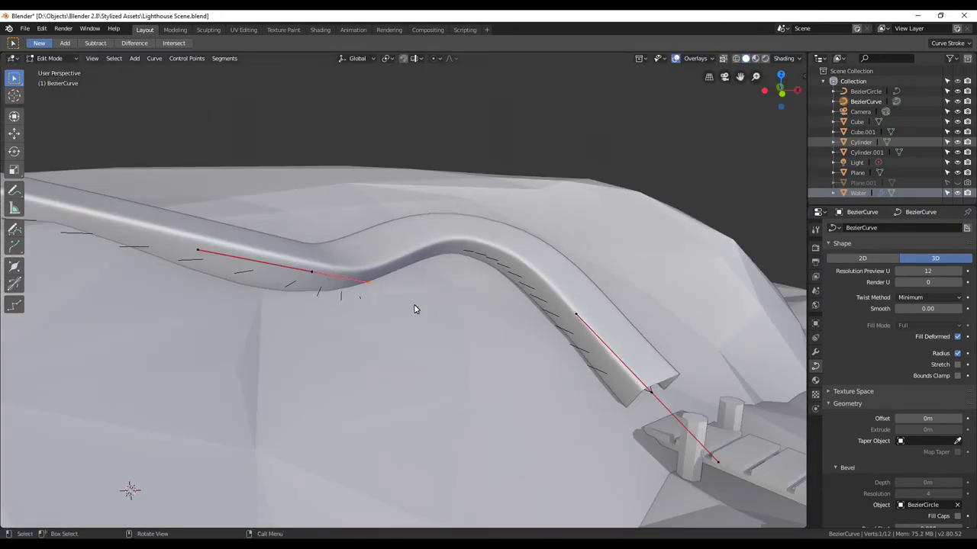
scroll(253, 284, down, 8)
key(Tab)
Step: Duplicate the road curve with Shift+D, keeping the copy exactly in place
click(338, 301)
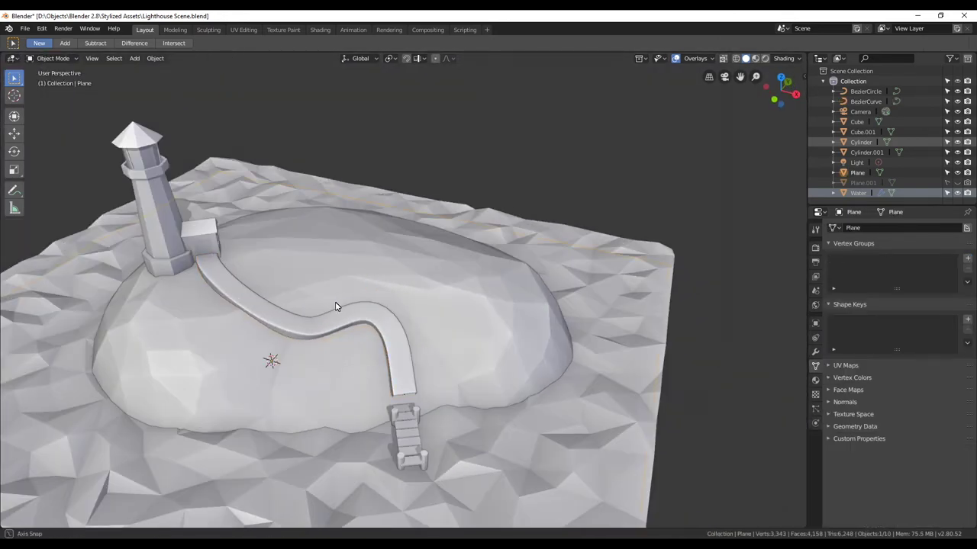
click(338, 300)
key(shift+d)
key(Escape)
middle_drag(338, 300, 378, 281)
Step: Convert the road curve into a mesh through the Object menu
click(155, 59)
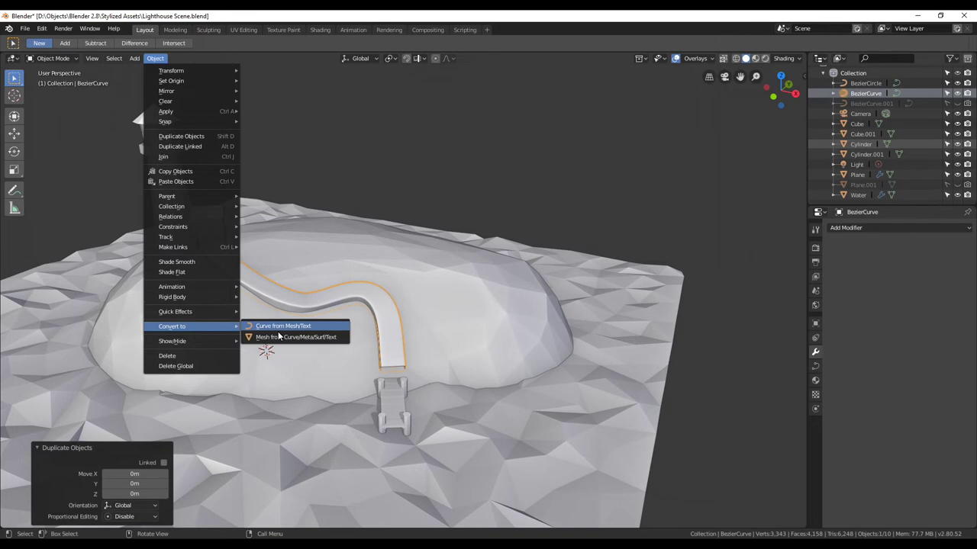
click(284, 340)
middle_drag(283, 343, 376, 322)
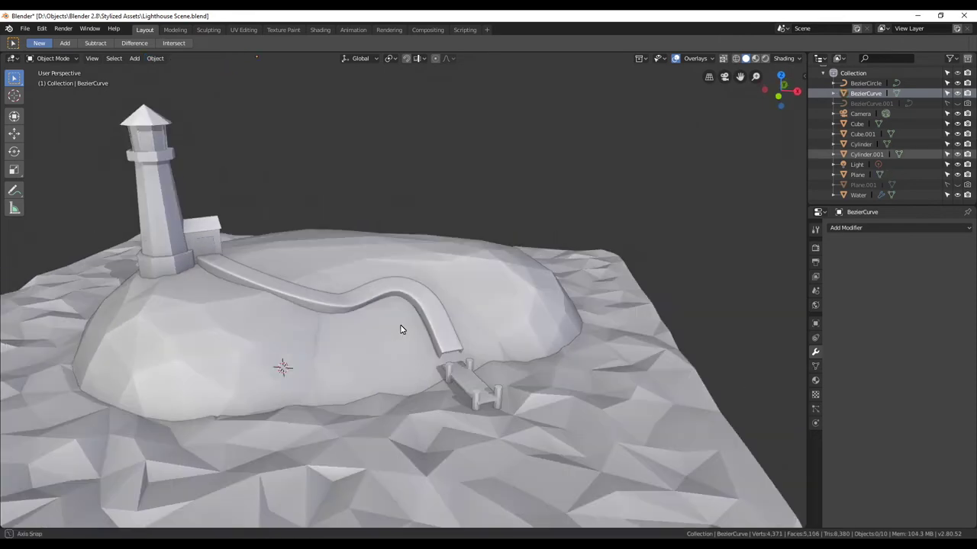
scroll(399, 331, up, 3)
scroll(414, 323, up, 2)
Step: In Edit Mode with edge select, fill the road's open end by the dock with a face
key(Tab)
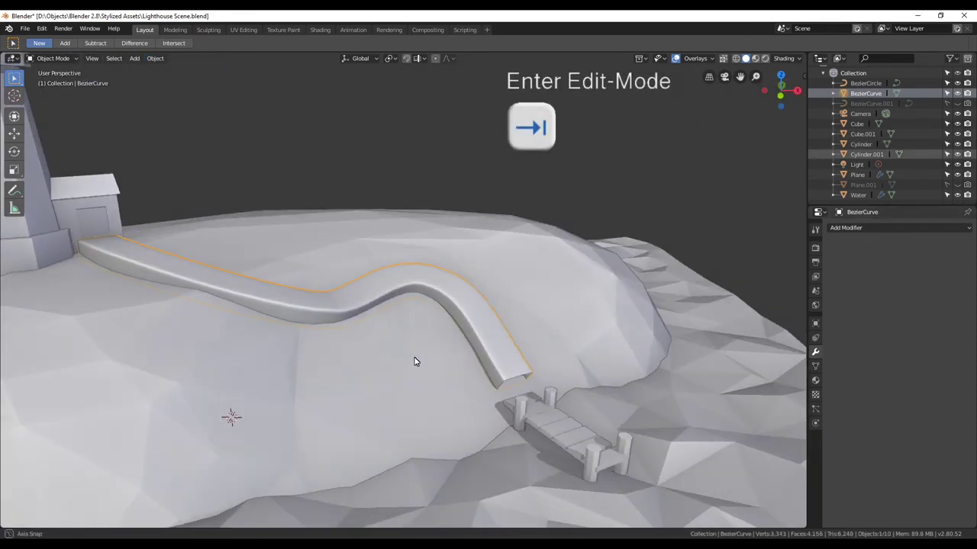
middle_drag(412, 358, 520, 383)
scroll(519, 384, down, 1)
click(96, 60)
key(f)
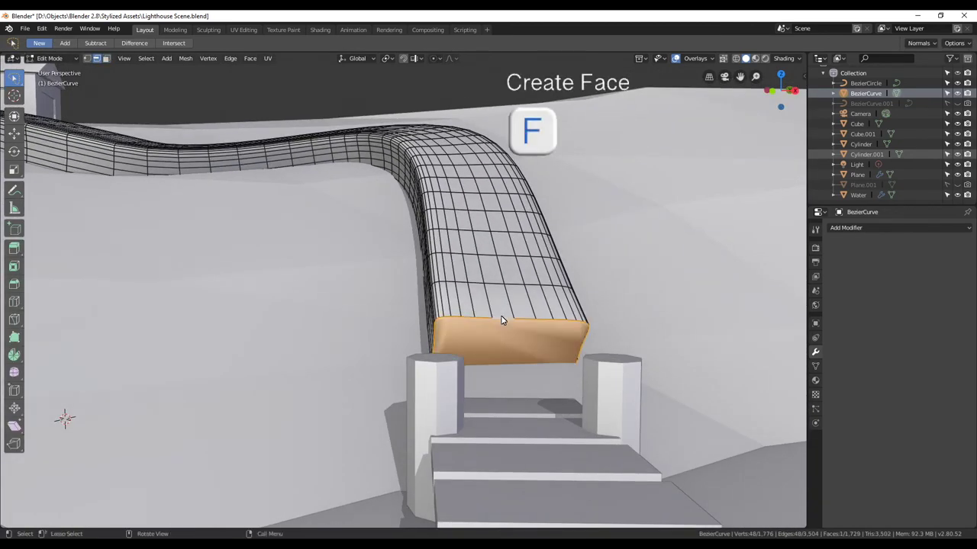
middle_drag(501, 315, 487, 320)
mouse_move(321, 295)
middle_down()
mouse_move(590, 395)
mouse_move(566, 402)
middle_up()
Step: Check the capped road end in wireframe shading, then return to Object Mode and select the path tube
key(z)
click(369, 389)
middle_drag(369, 389, 634, 389)
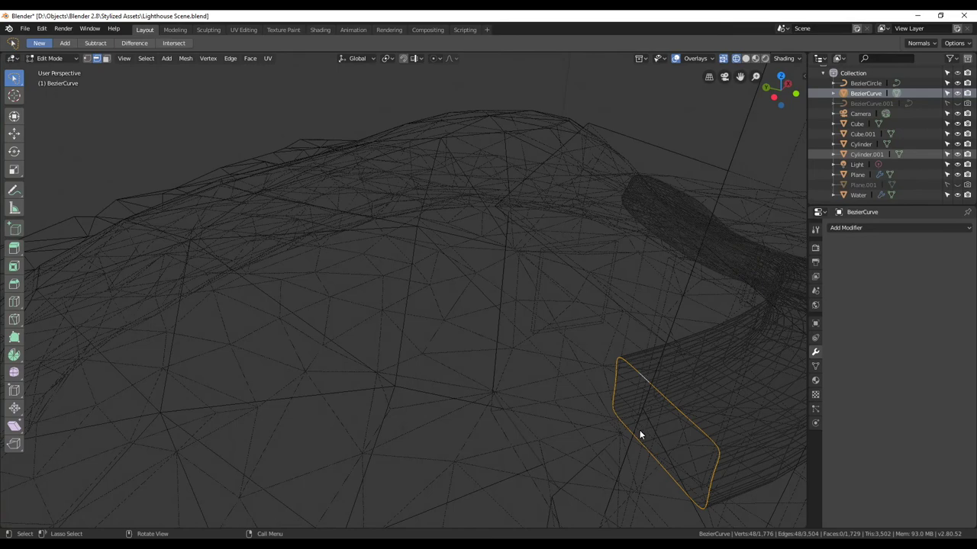
scroll(640, 433, down, 5)
key(Tab)
mouse_move(631, 425)
middle_down()
mouse_move(531, 384)
mouse_move(416, 404)
middle_up()
key(z)
click(499, 407)
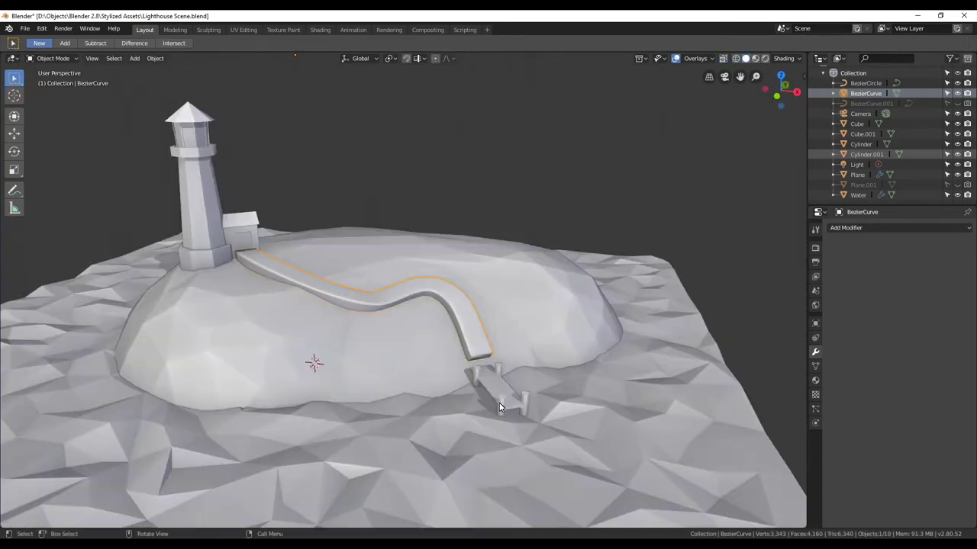
Step: Raise the whole path tube along Z, then enter Edit Mode on it
scroll(458, 390, up, 3)
key(g)
key(z)
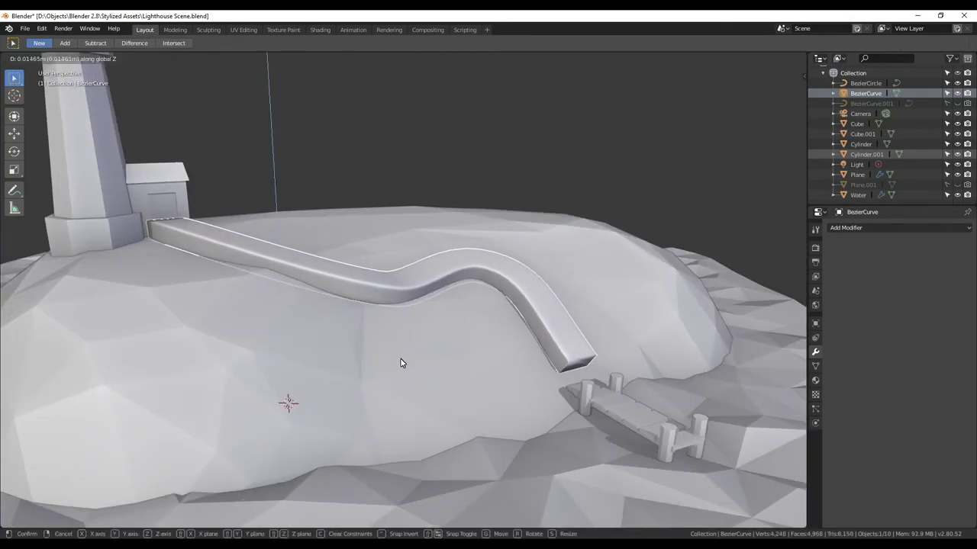
click(400, 367)
key(Tab)
scroll(398, 359, up, 3)
middle_drag(397, 356, 412, 296)
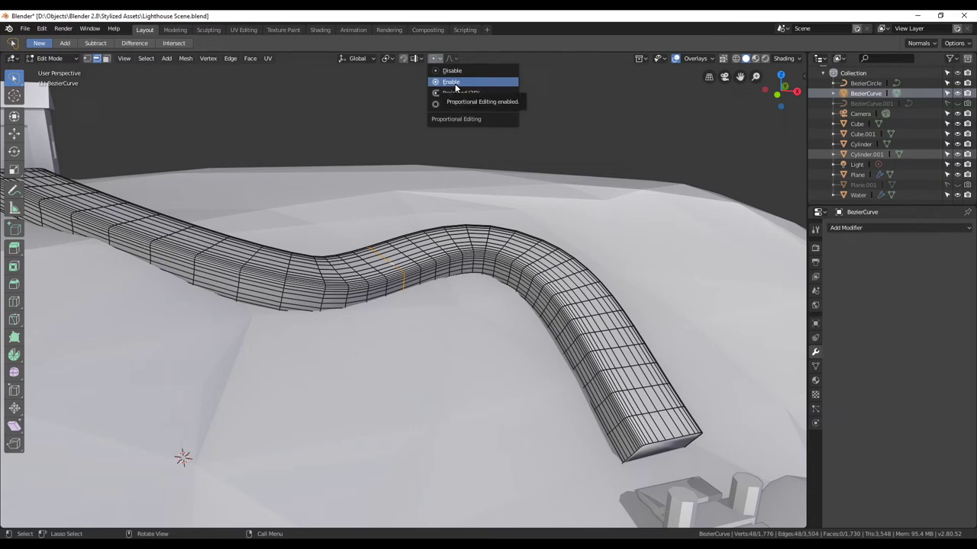
Step: Lift two loops of the tube vertically with smooth proportional falloff to follow the slope
key(g)
key(z)
scroll(404, 269, down, 3)
click(408, 269)
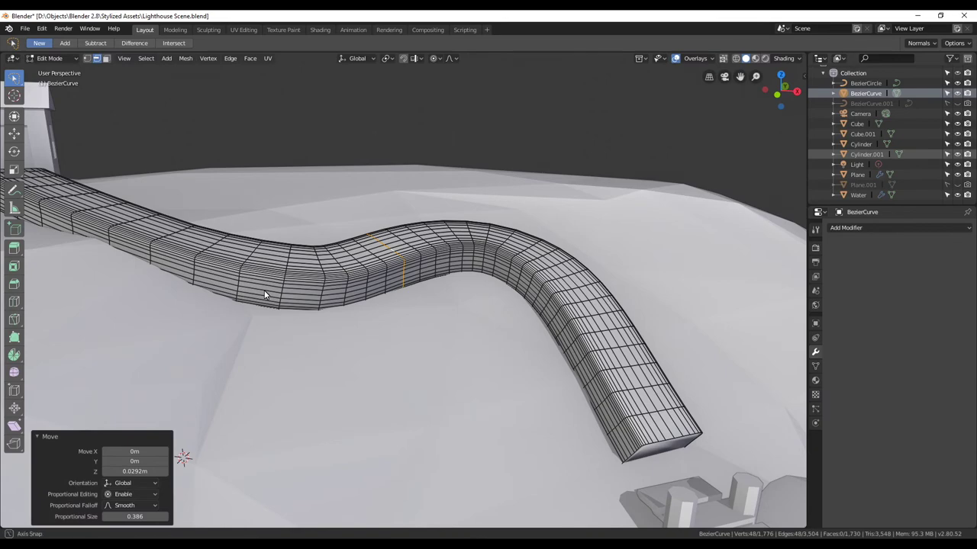
middle_drag(264, 290, 348, 257)
key(g)
key(z)
scroll(358, 242, down, 1)
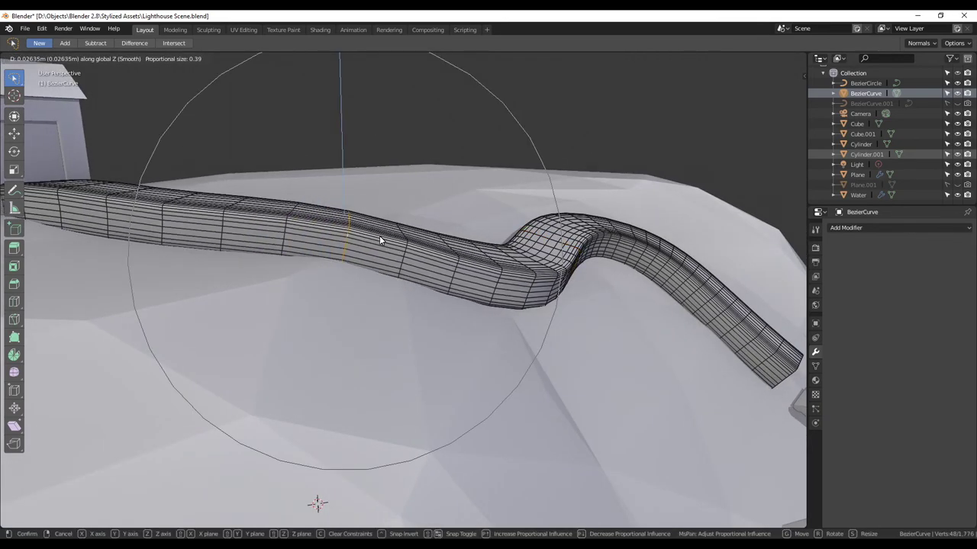
click(379, 235)
scroll(375, 285, down, 5)
scroll(520, 310, up, 5)
Step: Adjust the tube end's height near the pier, then return to Object Mode and select the terrain
middle_drag(520, 310, 500, 279)
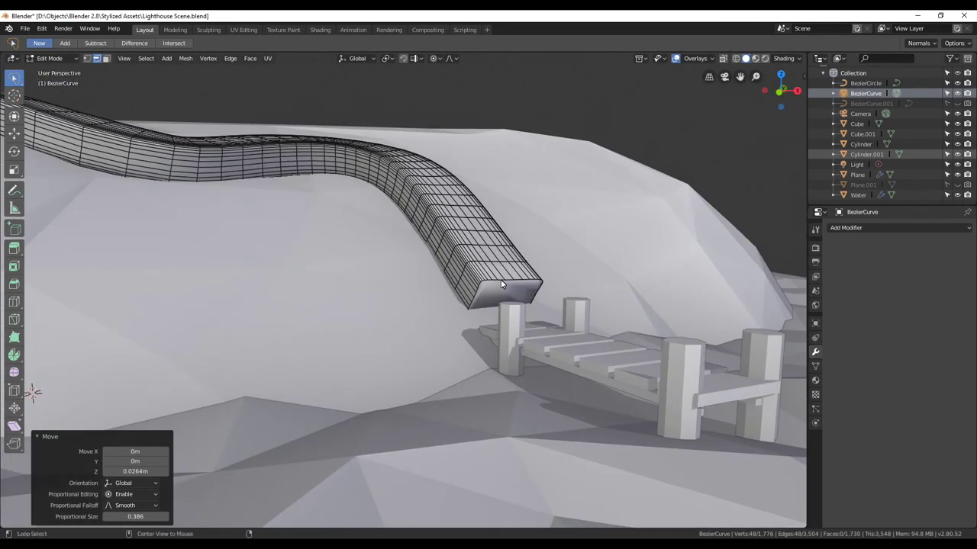
click(504, 283)
key(g)
key(z)
click(523, 311)
mouse_move(489, 320)
middle_down()
mouse_move(297, 342)
mouse_move(229, 445)
mouse_move(394, 333)
middle_up()
key(Tab)
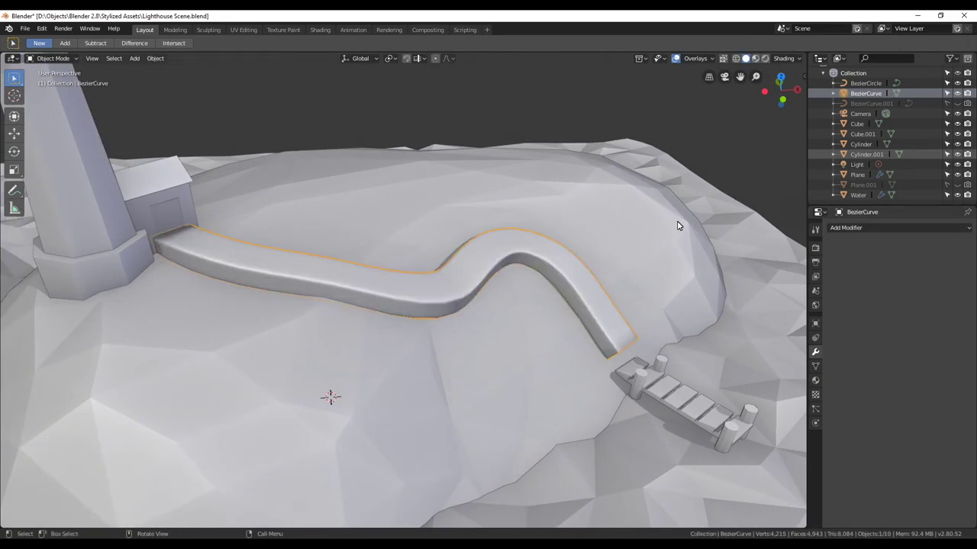
click(678, 225)
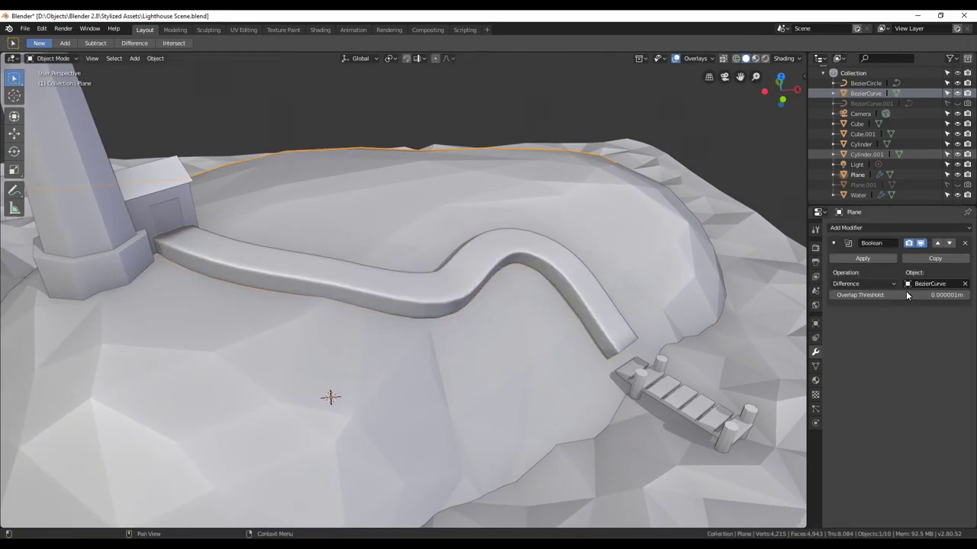
Step: Apply the Boolean Difference on the island to carve the path groove, then delete the path tube
click(865, 259)
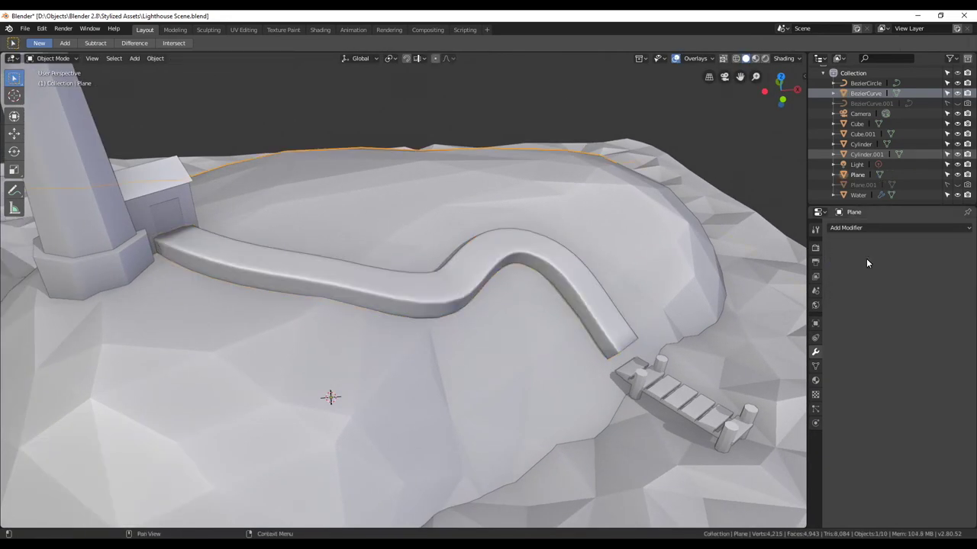
key(x)
click(522, 256)
Step: Orbit around the island to inspect the carved groove and select the terrain
mouse_move(475, 353)
middle_down()
mouse_move(455, 325)
mouse_move(425, 338)
middle_up()
scroll(425, 338, down, 3)
scroll(410, 358, down, 4)
scroll(412, 363, down, 2)
middle_drag(371, 371, 483, 345)
click(483, 344)
scroll(297, 385, down, 3)
scroll(341, 341, up, 3)
middle_drag(297, 384, 341, 341)
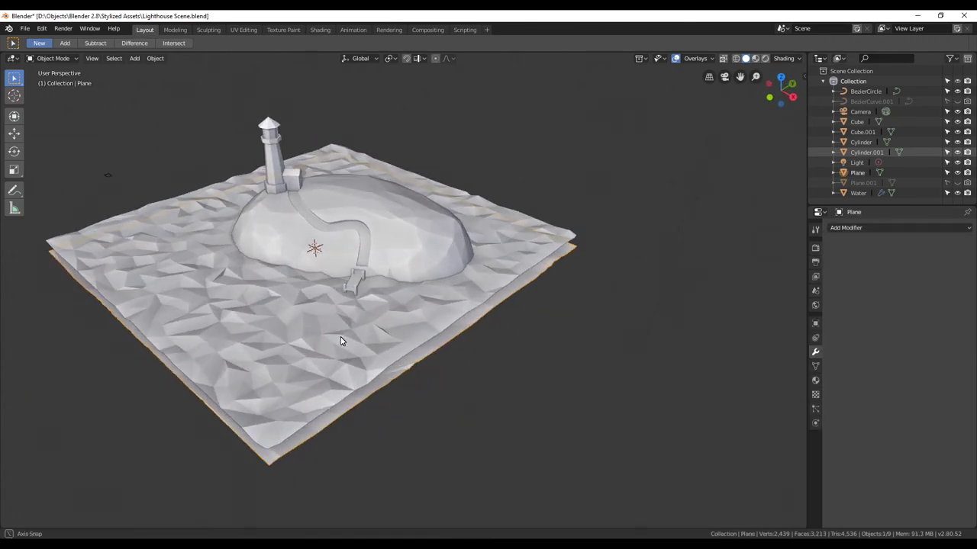
scroll(436, 366, up, 1)
scroll(459, 379, up, 2)
scroll(459, 379, up, 3)
key(shift+a)
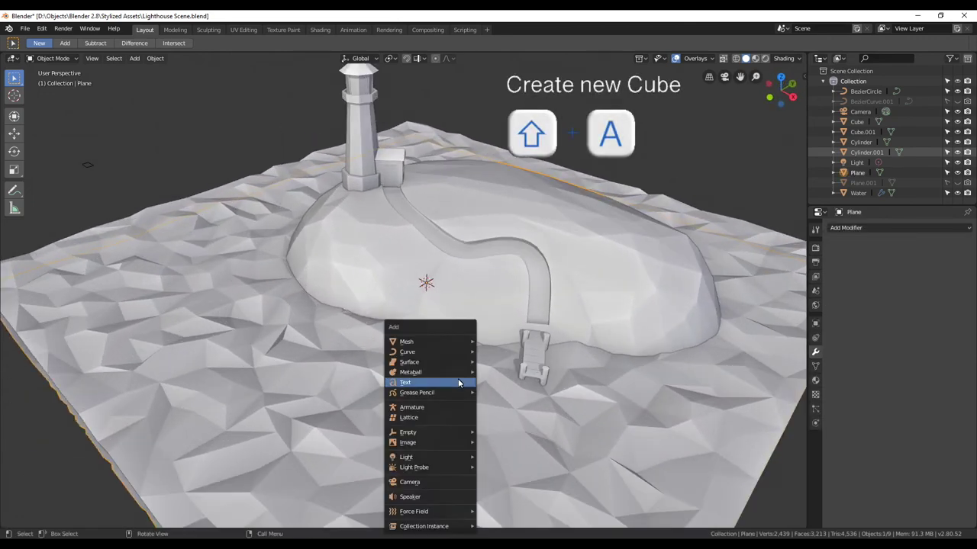
Step: Add a cube, sculpt it into a lumpy rock with Dyntopo on, and return to Object Mode
mouse_move(407, 341)
click(516, 351)
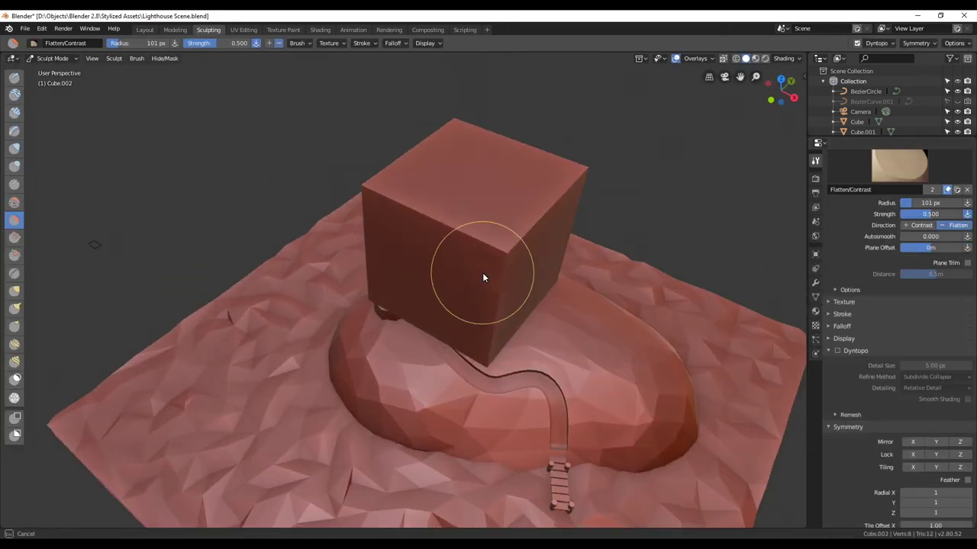
middle_drag(478, 274, 417, 220)
drag(417, 220, 482, 235)
mouse_move(559, 195)
middle_down()
mouse_move(406, 259)
mouse_move(363, 327)
mouse_move(257, 211)
mouse_move(339, 184)
mouse_move(662, 289)
mouse_move(374, 114)
mouse_move(483, 187)
mouse_move(508, 135)
mouse_move(435, 175)
mouse_move(288, 229)
mouse_move(509, 215)
mouse_move(538, 190)
mouse_move(475, 371)
mouse_move(550, 373)
middle_up()
key(ctrl+d)
mouse_move(426, 307)
middle_down()
mouse_move(375, 244)
mouse_move(437, 222)
mouse_move(338, 229)
mouse_move(343, 185)
mouse_move(340, 245)
mouse_move(411, 203)
mouse_move(470, 329)
mouse_move(442, 305)
middle_up()
key(Tab)
click(174, 30)
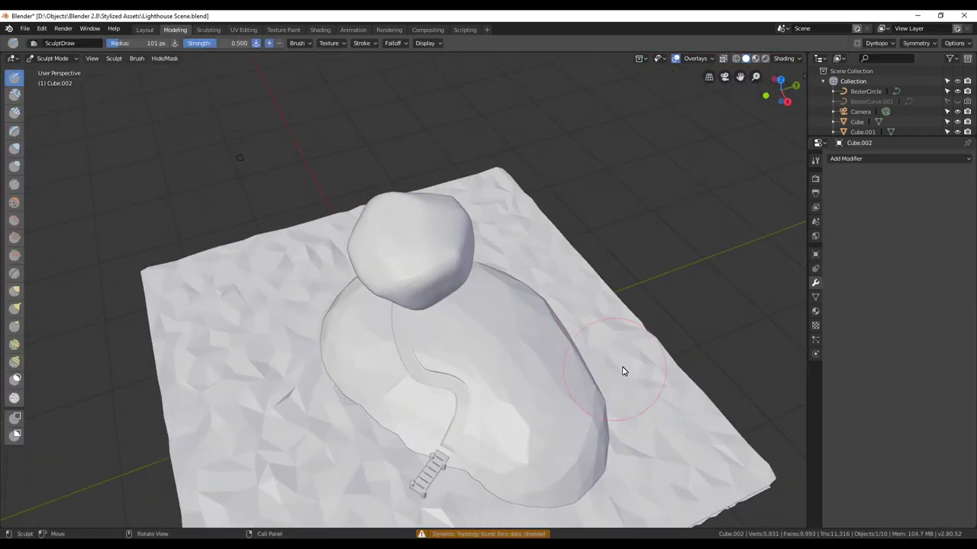
key(ctrl+Tab)
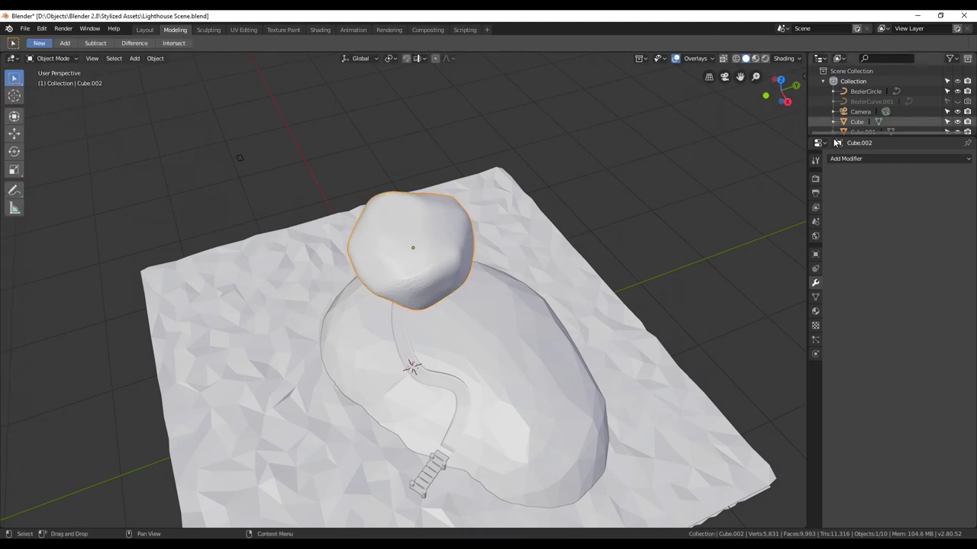
Step: Add a Decimate modifier to the rock to reduce it to flat facets
click(839, 159)
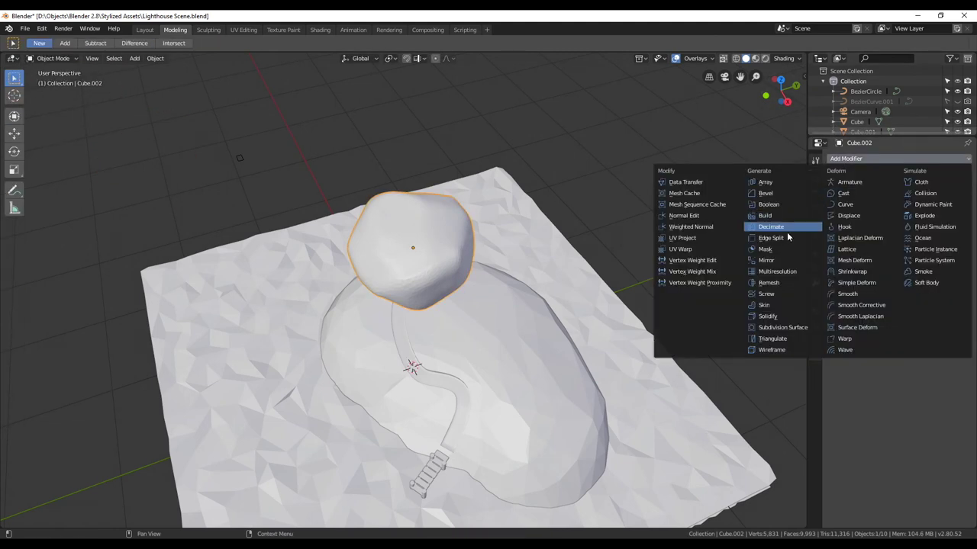
click(789, 232)
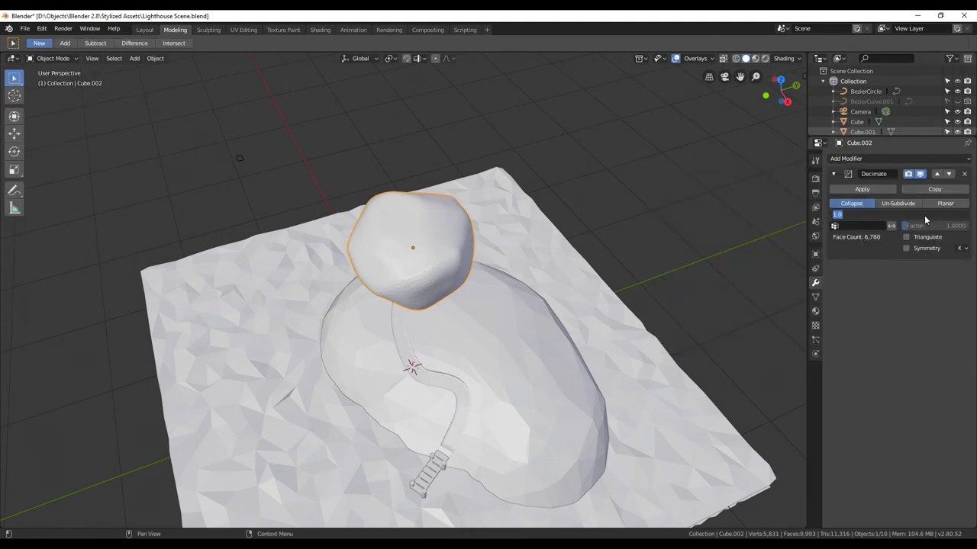
mouse_move(583, 267)
middle_down()
mouse_move(508, 310)
mouse_move(524, 268)
mouse_move(556, 320)
middle_up()
Step: Move the rock onto the island's edge and place a rotated duplicate beside it
key(g)
click(480, 356)
mouse_move(480, 355)
middle_down()
mouse_move(447, 410)
mouse_move(417, 387)
middle_up()
key(shift+d)
click(490, 388)
key(r)
click(424, 408)
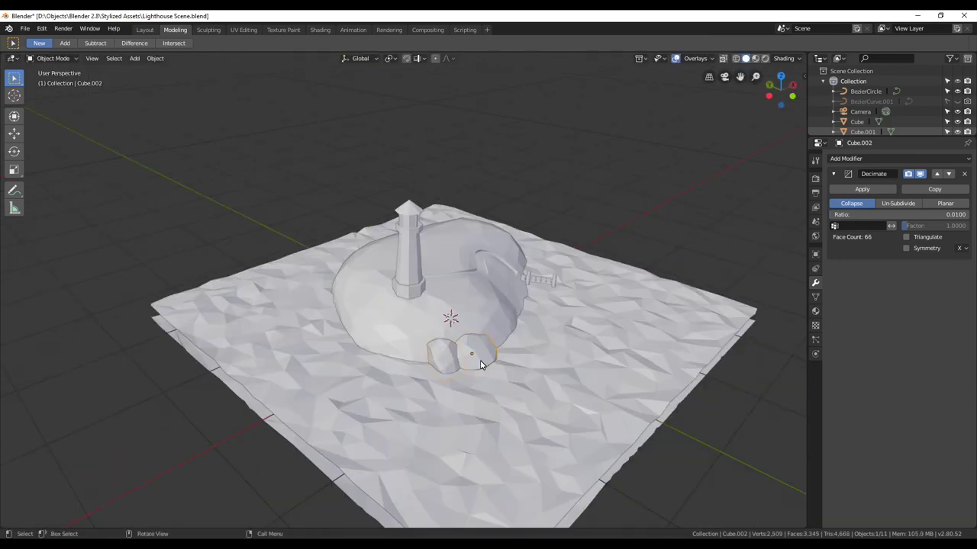
Step: Duplicate rocks along the left shore, rotating the new copy beside the others
scroll(381, 449, up, 5)
key(Tab)
key(Tab)
key(shift+d)
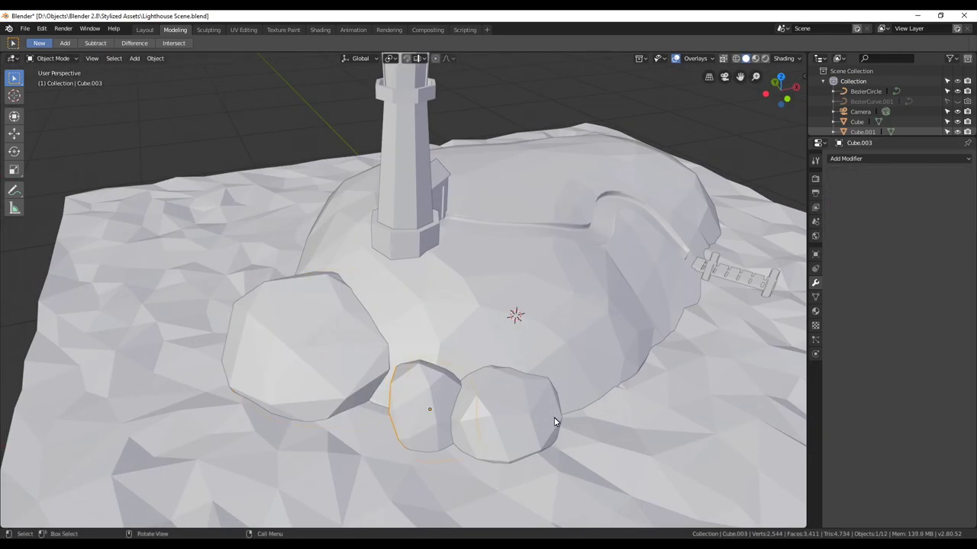
click(399, 443)
key(Tab)
key(Tab)
key(Tab)
key(Tab)
middle_drag(447, 392, 454, 385)
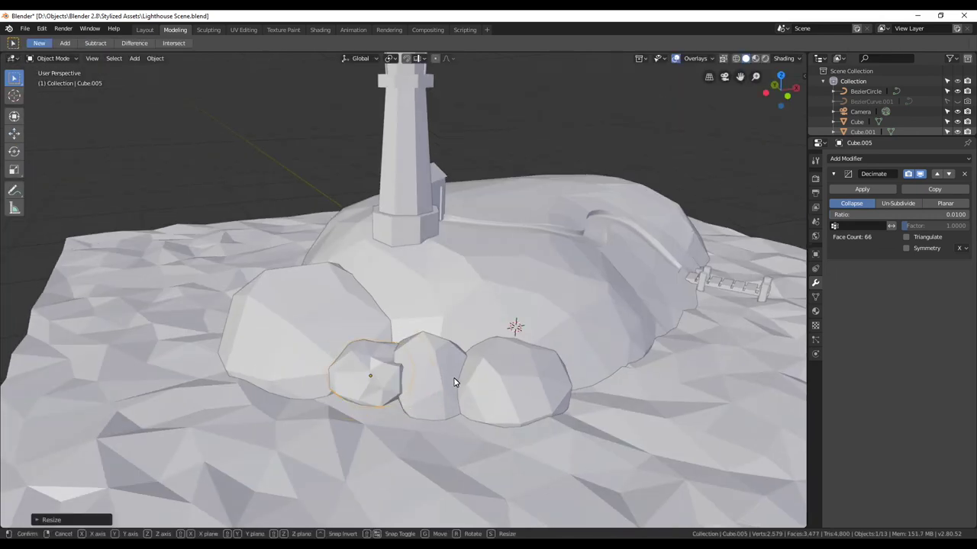
key(shift+d)
click(437, 298)
key(r)
click(399, 405)
Step: Duplicate more rocks, placing one on the mound and one out in the water
mouse_move(233, 72)
middle_down()
mouse_move(478, 306)
mouse_move(488, 304)
middle_up()
click(863, 191)
middle_drag(382, 359, 427, 336)
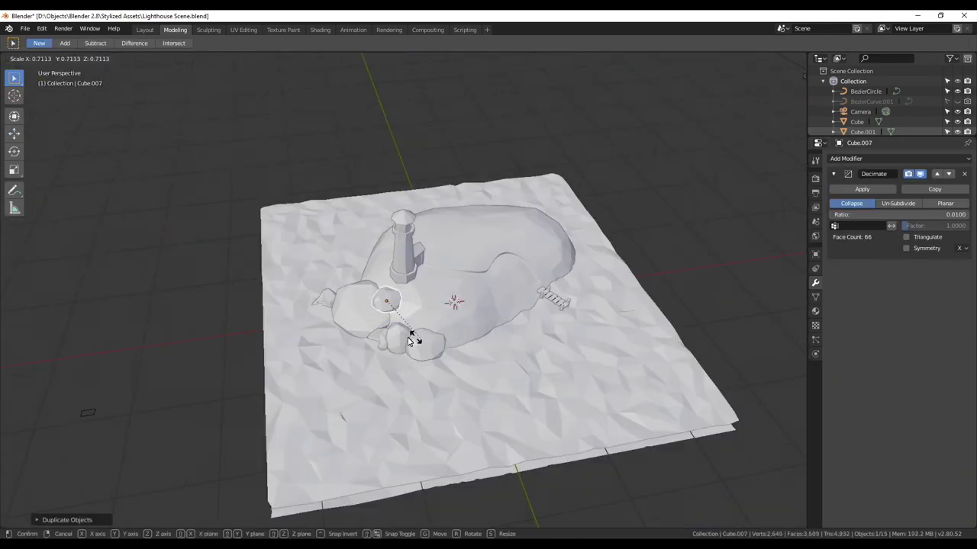
scroll(427, 336, up, 4)
key(shift+d)
click(544, 286)
scroll(538, 288, down, 3)
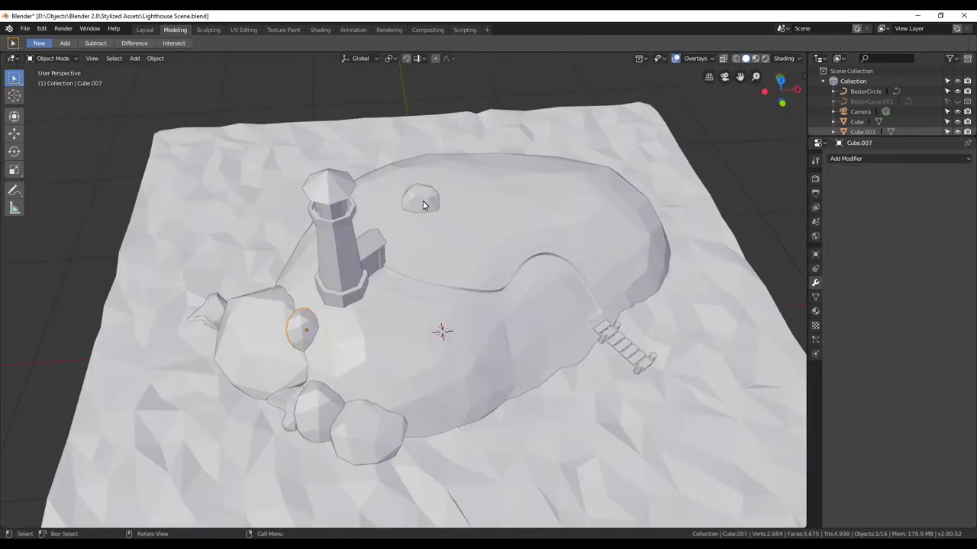
key(shift+d)
click(551, 365)
scroll(551, 366, up, 4)
middle_drag(551, 366, 521, 379)
Step: Select the water plane and scale it up
click(521, 378)
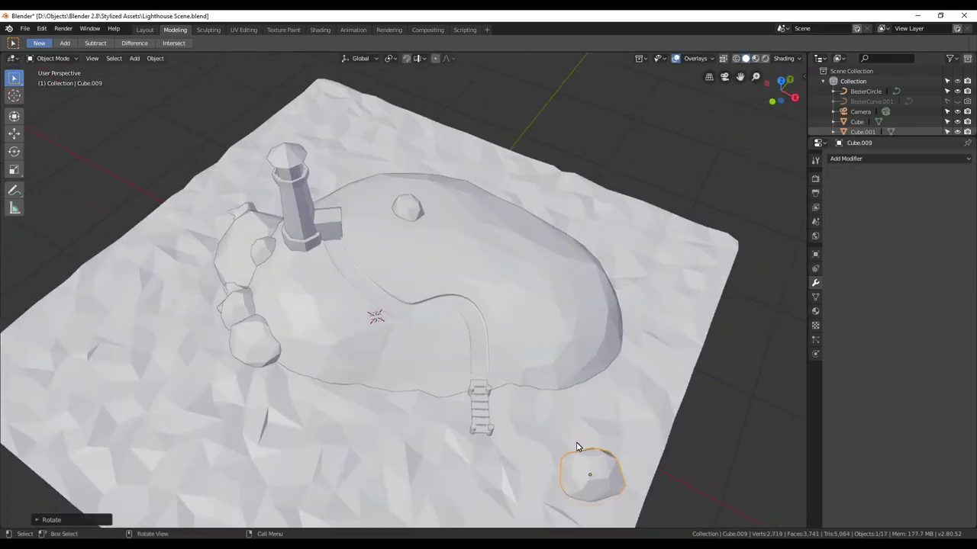
scroll(577, 447, down, 3)
key(s)
click(621, 436)
Step: Set the water's Decimate ratio to 0.07 for bigger facets
double_click(855, 217)
text(0.07)
key(Return)
scroll(417, 359, up, 4)
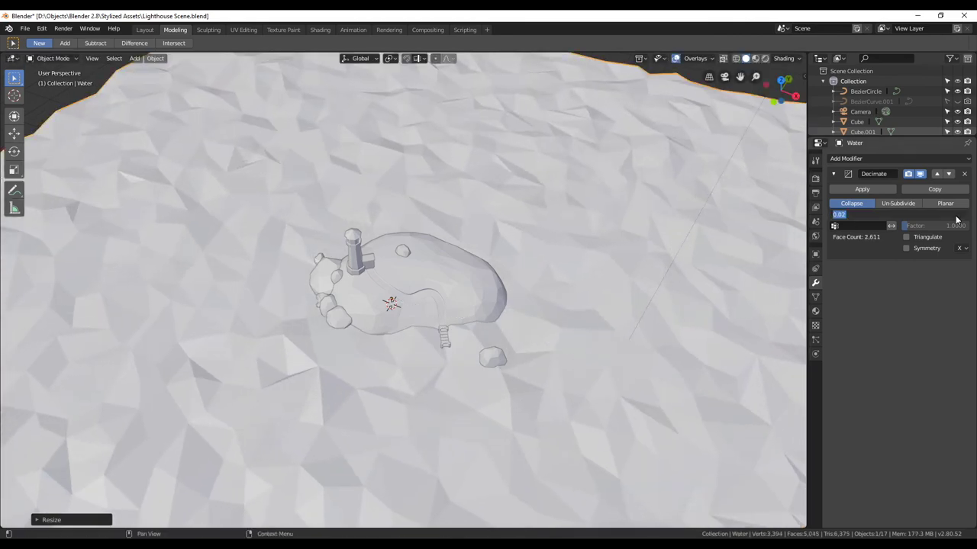
middle_drag(416, 359, 427, 321)
ctrl+scroll(905, 221, up, 3)
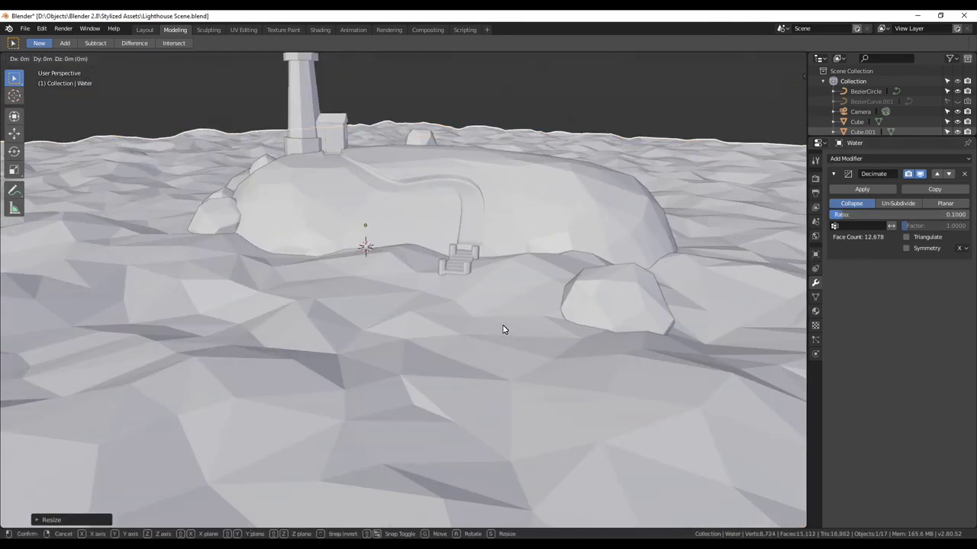
scroll(501, 328, down, 4)
scroll(447, 394, up, 4)
middle_drag(447, 395, 534, 386)
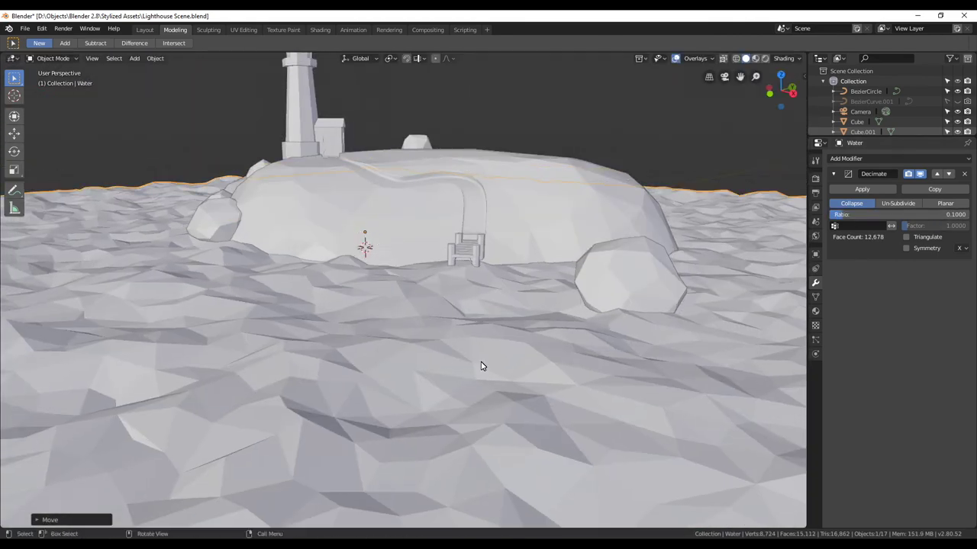
middle_drag(482, 363, 466, 405)
Step: Duplicate three rocks to add to the cluster at the island's right end
click(615, 212)
shift+click(659, 199)
shift+click(653, 279)
key(shift+d)
right_click(675, 311)
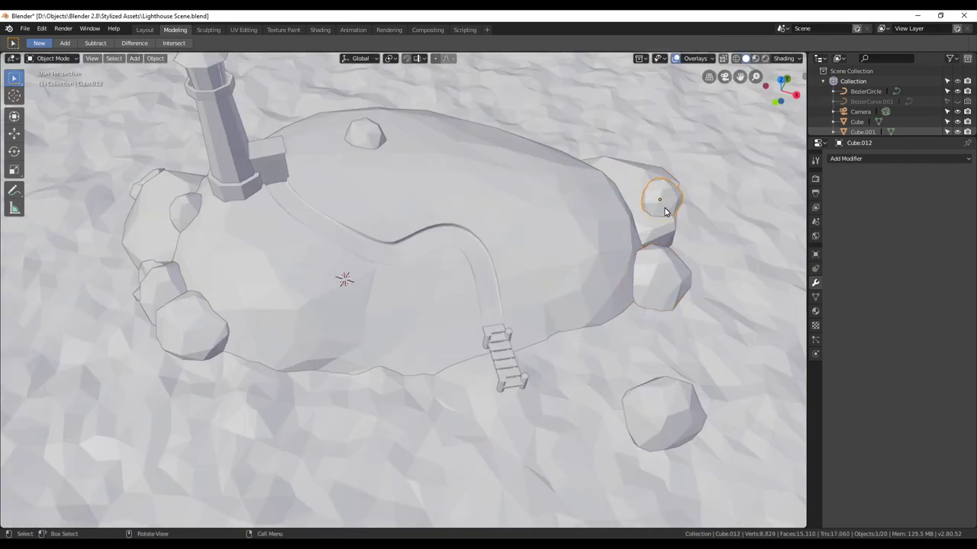
middle_drag(664, 211, 571, 354)
scroll(571, 354, down, 3)
scroll(479, 323, down, 3)
scroll(518, 333, up, 6)
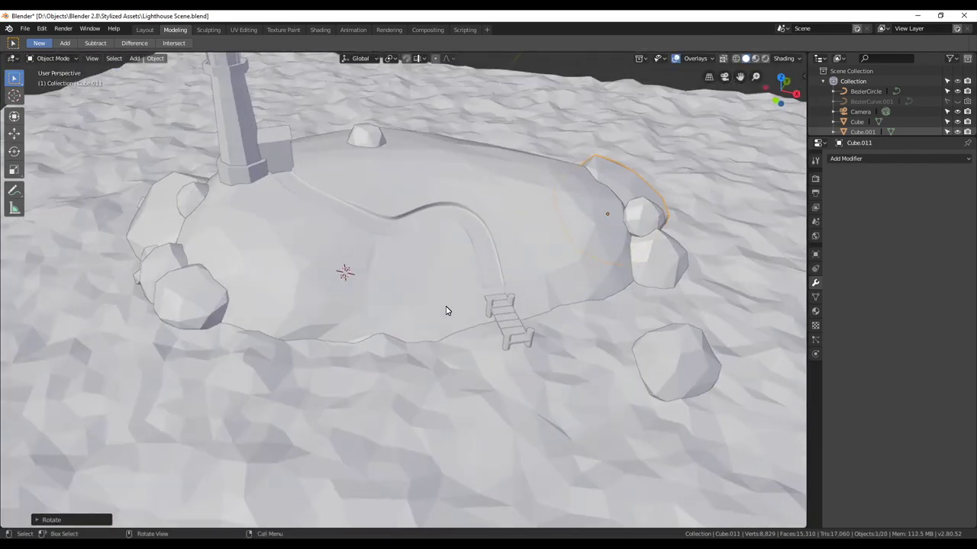
scroll(447, 310, up, 4)
scroll(493, 327, down, 6)
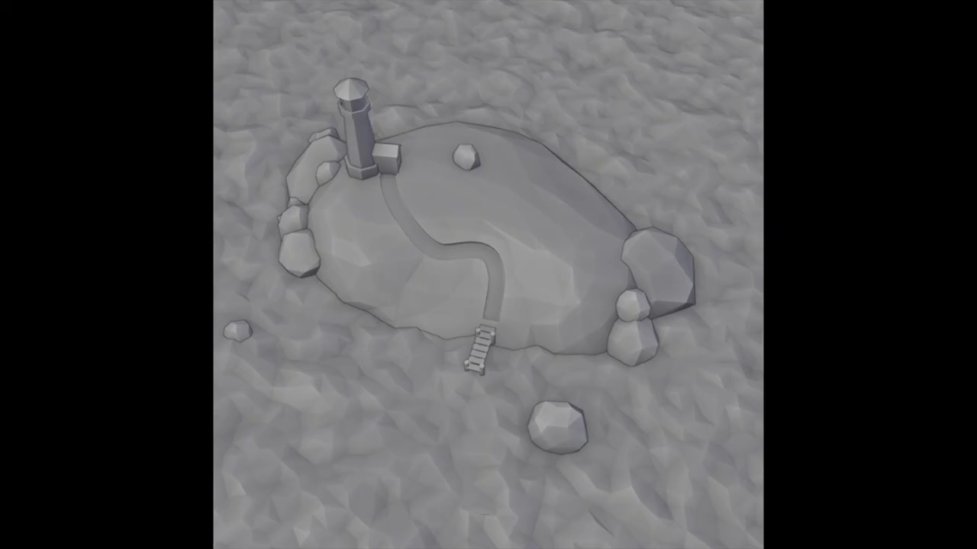